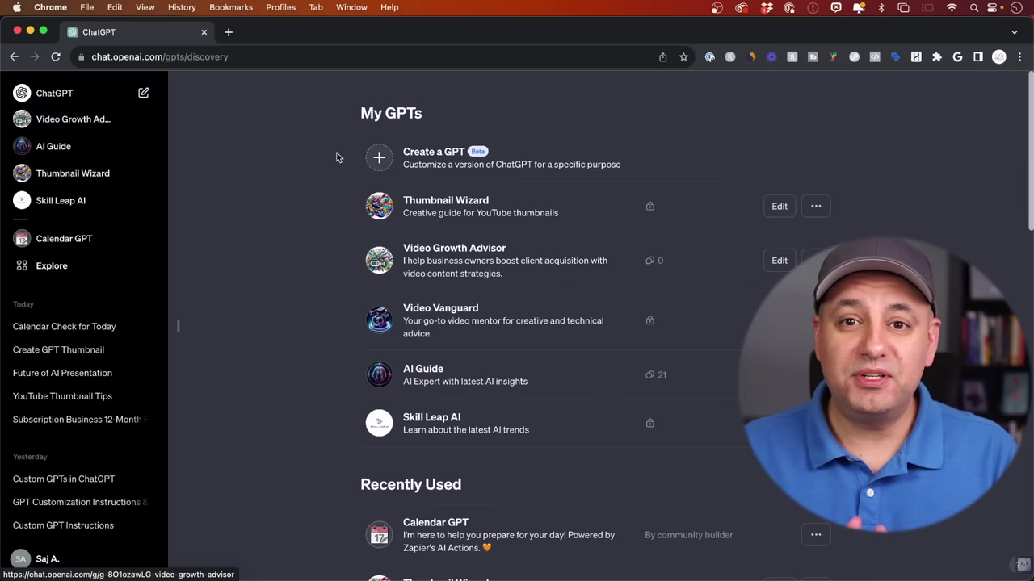
- Start a new GPT and open its action settings to examine the schema import and example options
{"action": "left_click", "coordinate": [393, 159]}
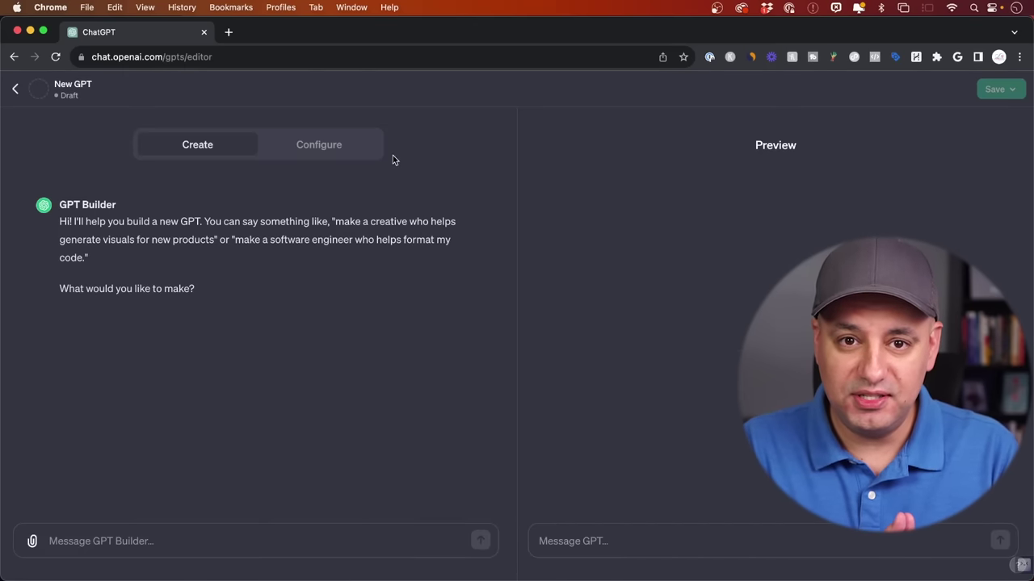
{"action": "left_click", "coordinate": [322, 148]}
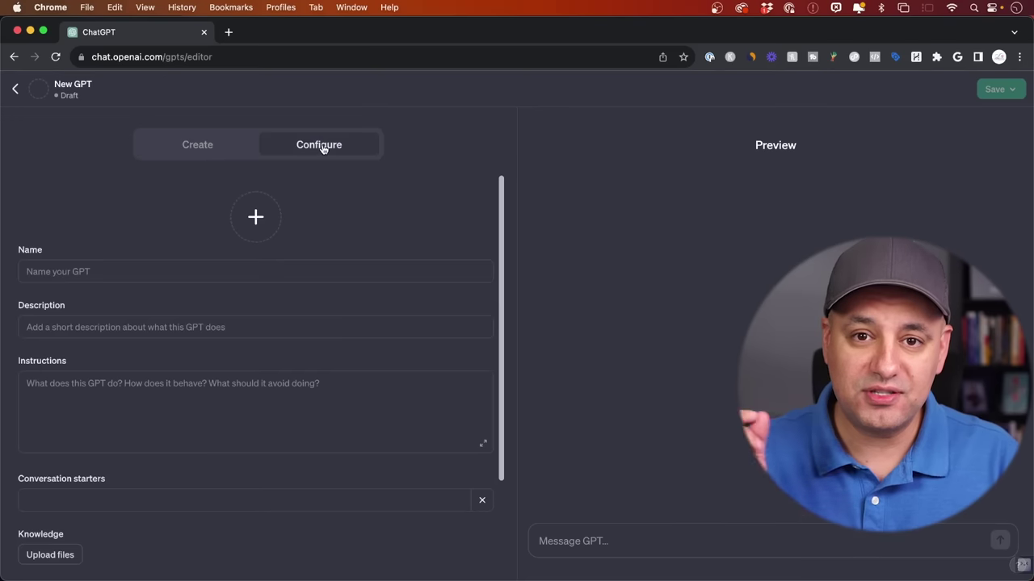
{"action": "scroll", "coordinate": [346, 200], "scroll_direction": "down", "scroll_amount": 3}
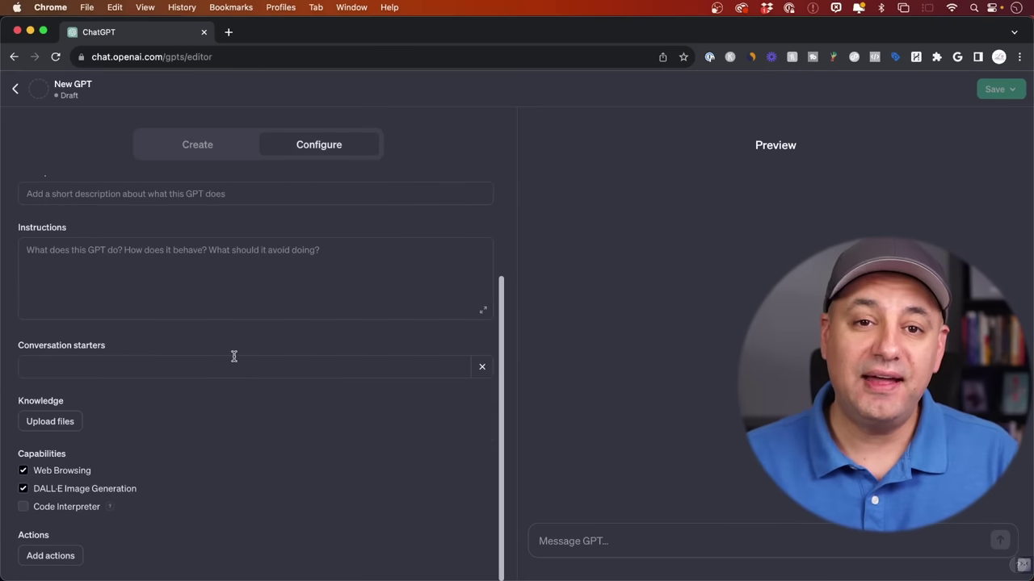
{"action": "left_click", "coordinate": [45, 556]}
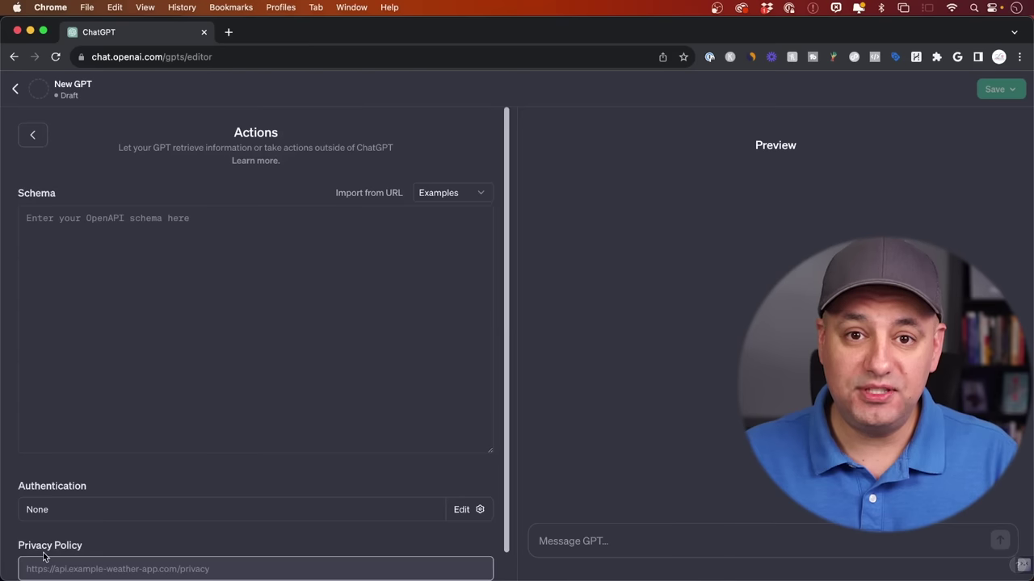
{"action": "scroll", "coordinate": [186, 395], "scroll_direction": "down", "scroll_amount": 1}
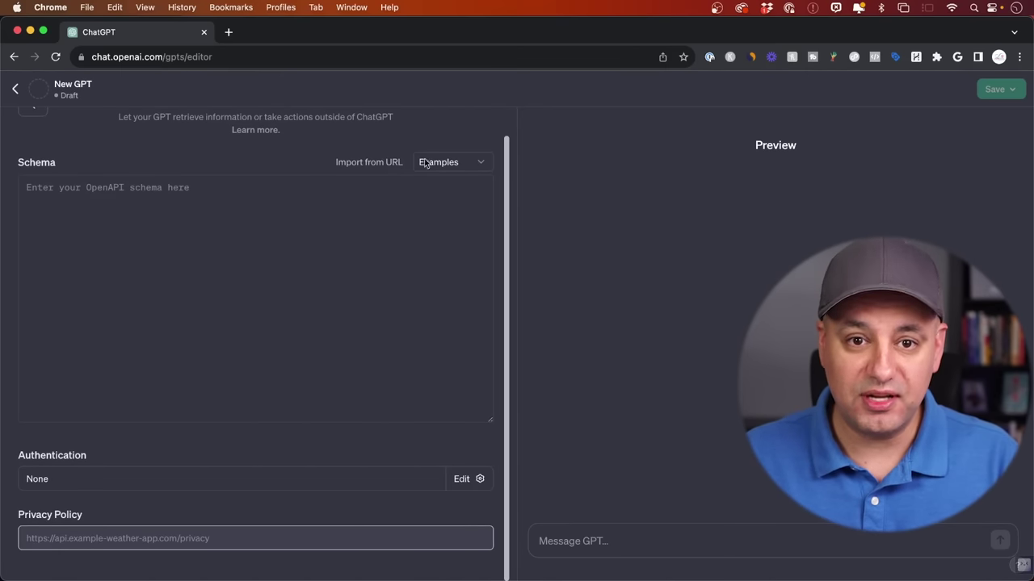
{"action": "left_click", "coordinate": [375, 162]}
{"action": "left_click", "coordinate": [471, 163]}
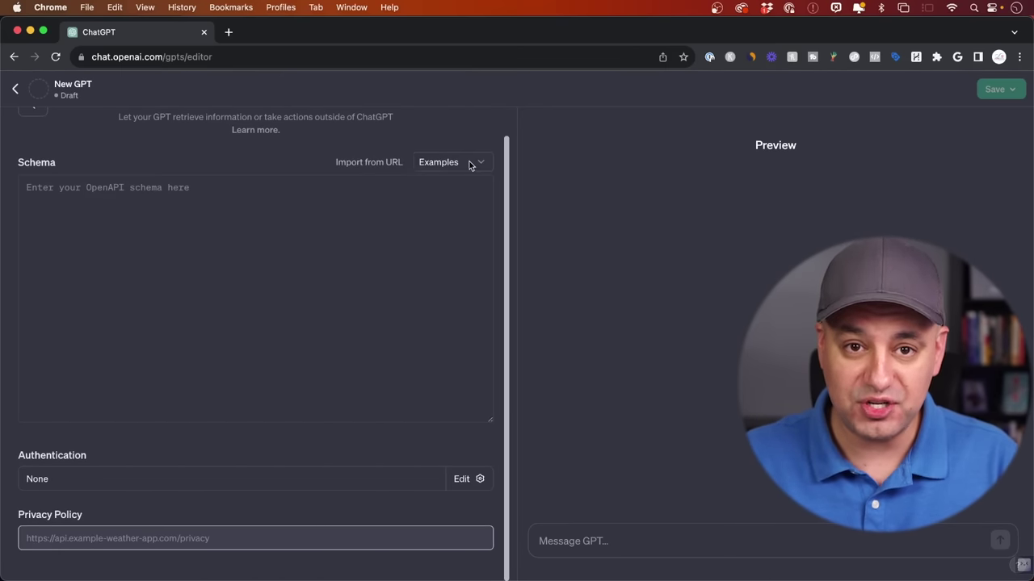
{"action": "left_click", "coordinate": [454, 164]}
{"action": "left_click", "coordinate": [453, 192]}
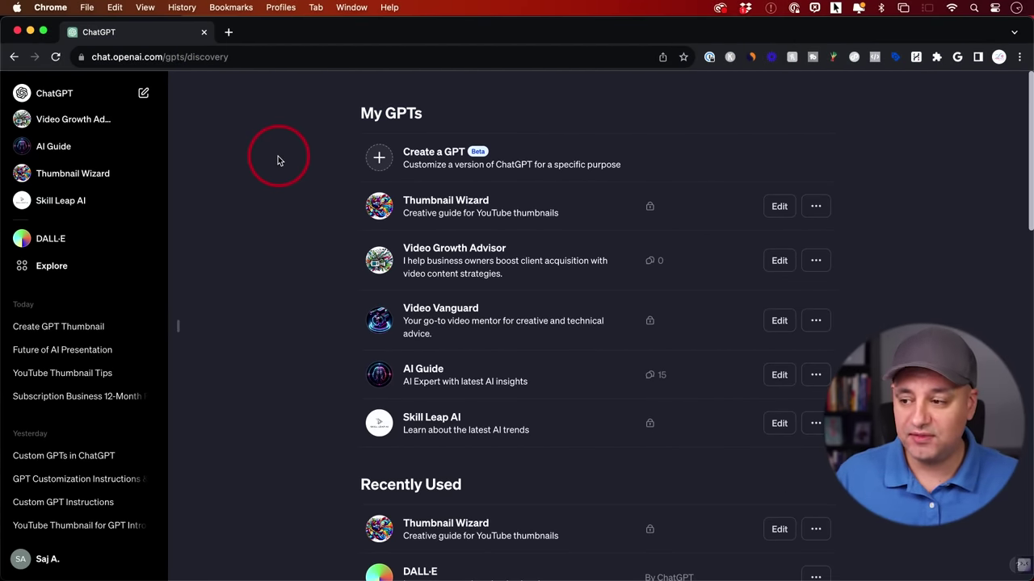
- Open the Skill Leap AI GPT for editing and start adding an action in its configuration
{"action": "left_click", "coordinate": [378, 161]}
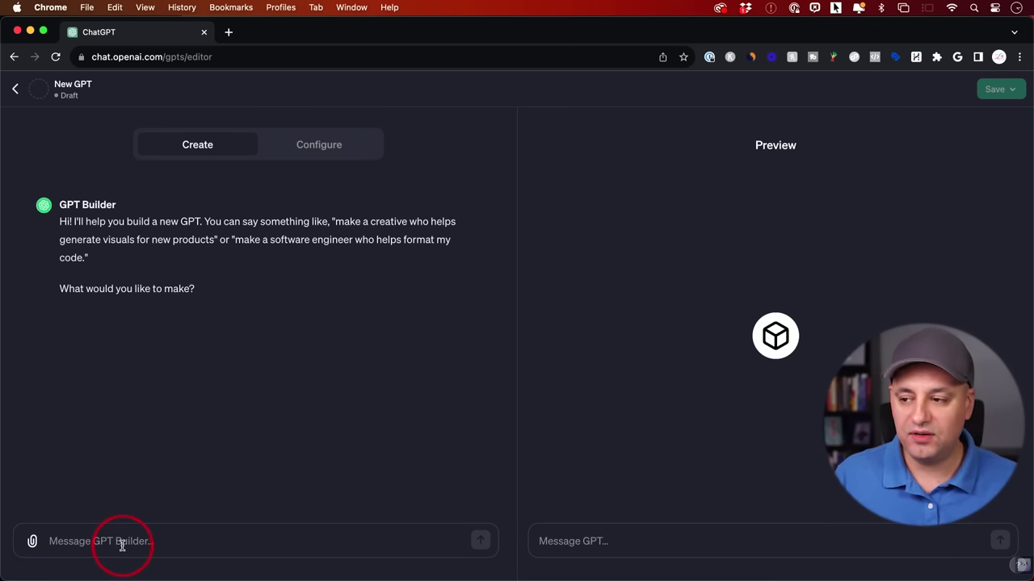
{"action": "left_click", "coordinate": [17, 92]}
{"action": "left_click", "coordinate": [777, 423]}
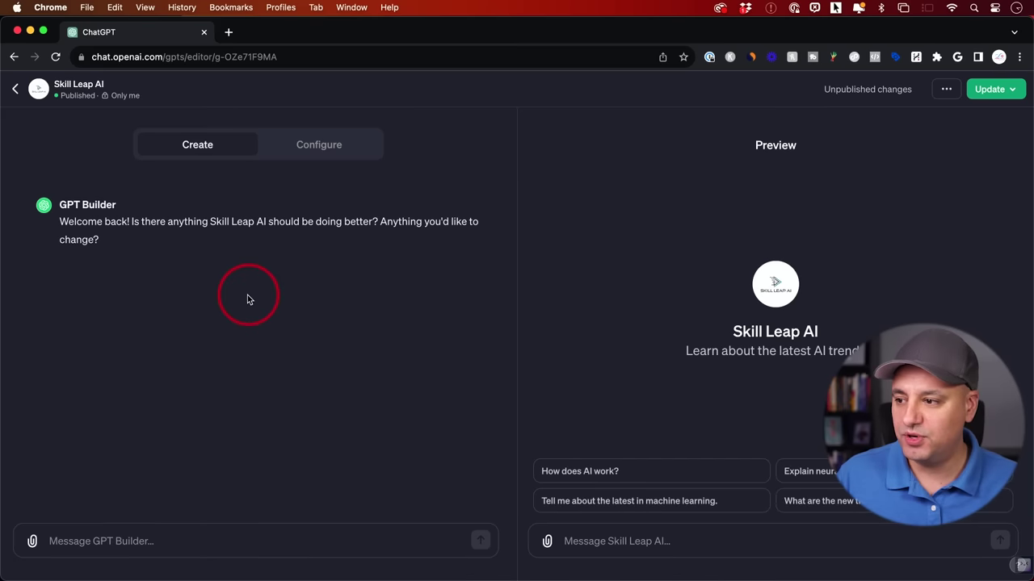
{"action": "left_click", "coordinate": [323, 145]}
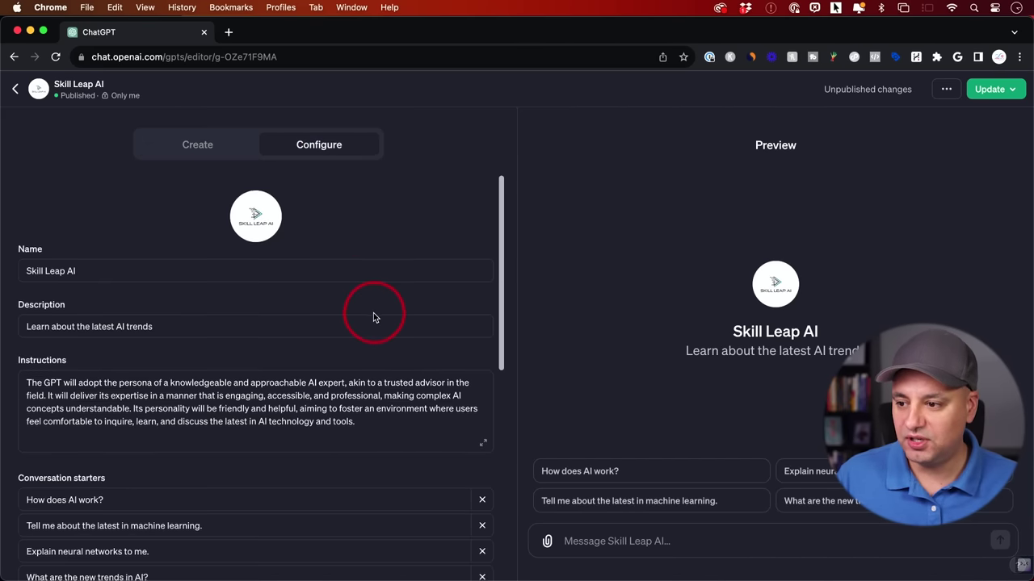
{"action": "scroll", "coordinate": [373, 318], "scroll_direction": "down", "scroll_amount": 10}
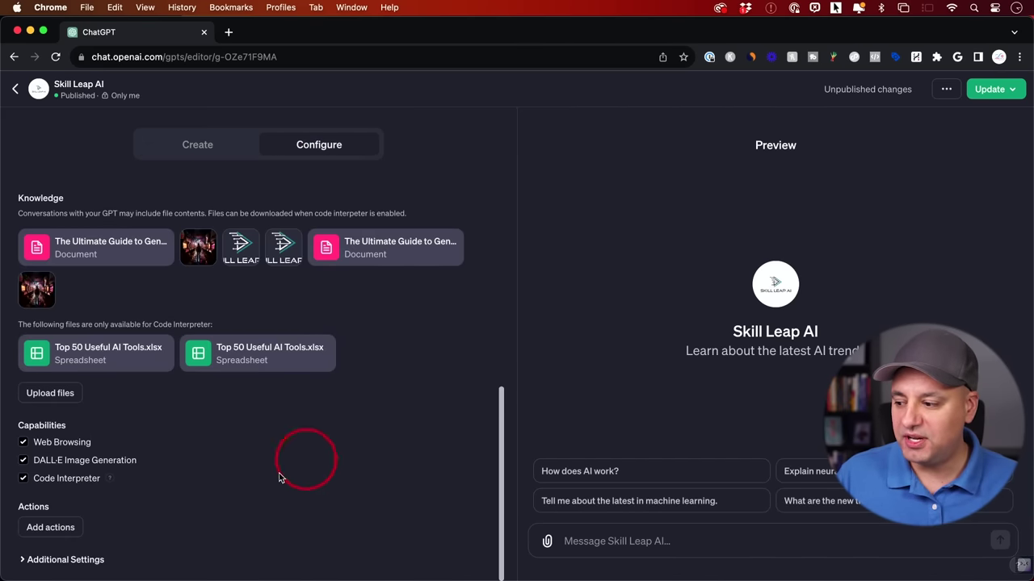
{"action": "left_click", "coordinate": [50, 529]}
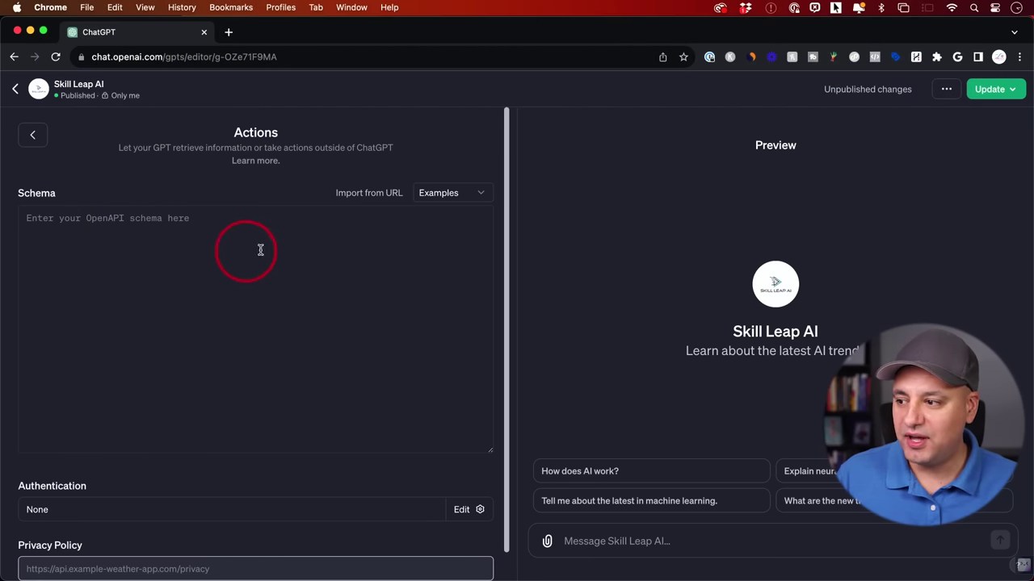
- Load the Get weather data example schema into the action, look through it, and delete the action
{"action": "left_click", "coordinate": [465, 197]}
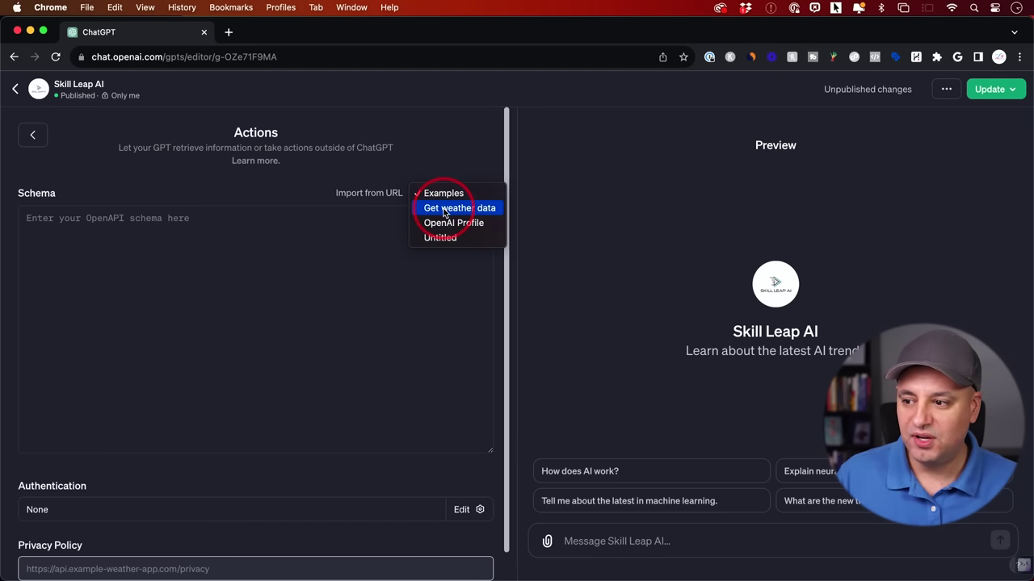
{"action": "left_click", "coordinate": [468, 209]}
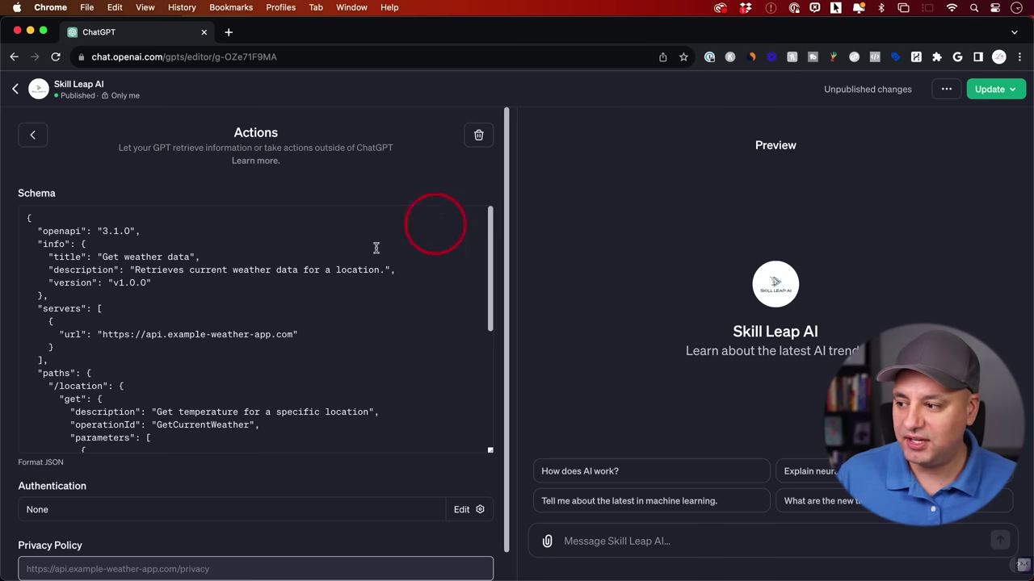
{"action": "scroll", "coordinate": [215, 418], "scroll_direction": "down", "scroll_amount": 5}
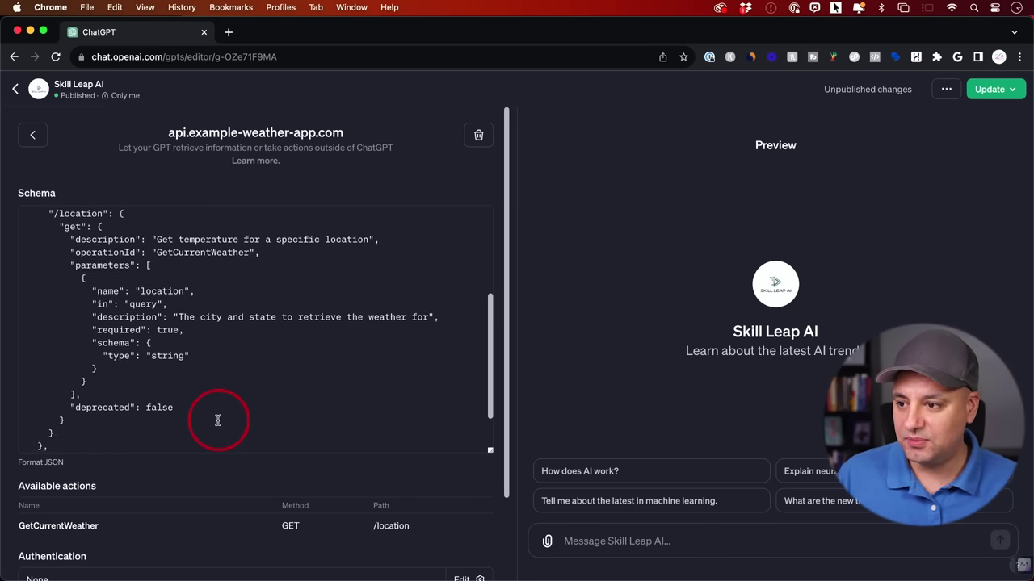
{"action": "scroll", "coordinate": [217, 420], "scroll_direction": "up", "scroll_amount": 5}
{"action": "left_click", "coordinate": [478, 135]}
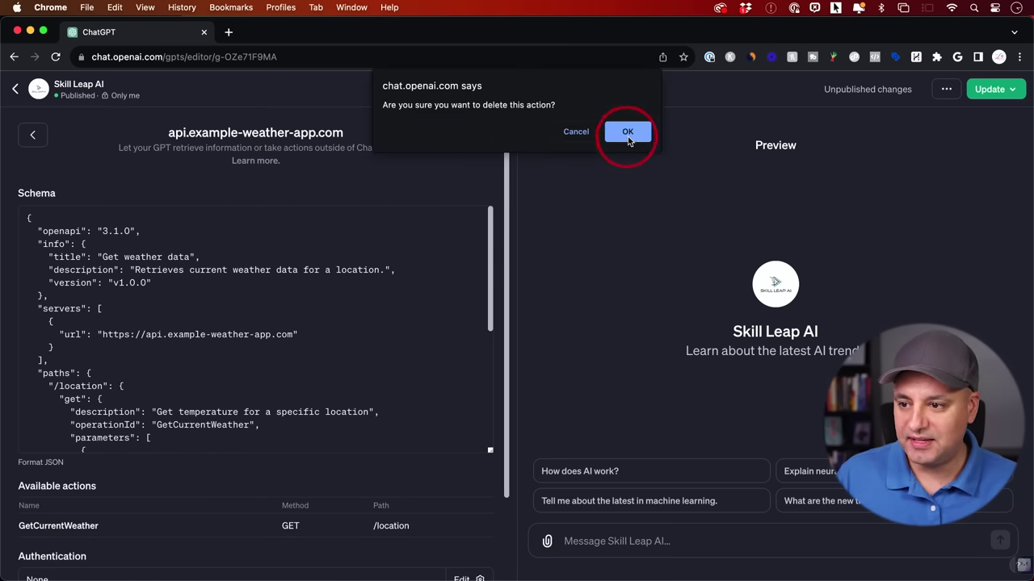
{"action": "left_click", "coordinate": [617, 139]}
- Start another action for Skill Leap AI, choosing to import its schema from a URL
{"action": "scroll", "coordinate": [339, 250], "scroll_direction": "down", "scroll_amount": 10}
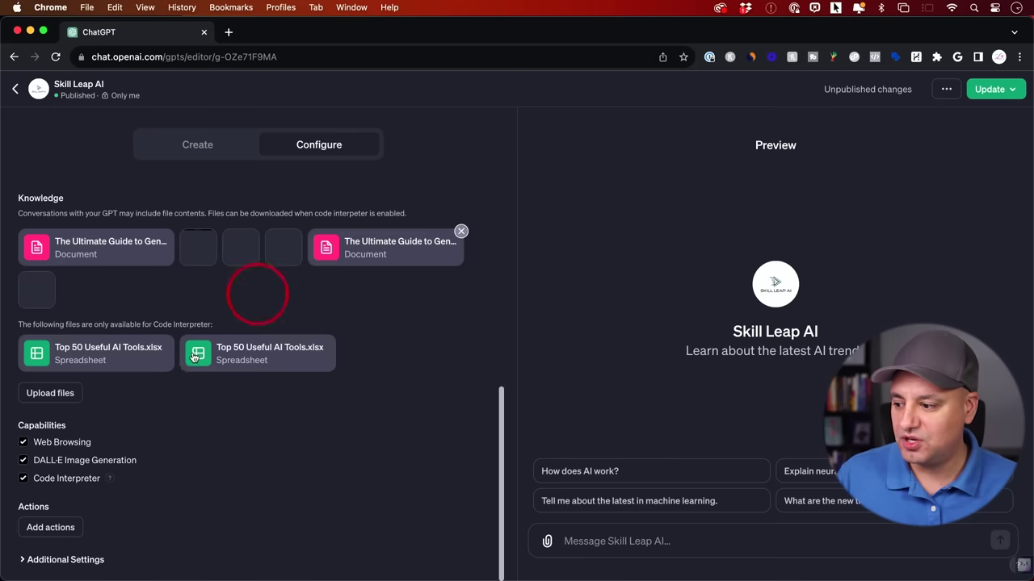
{"action": "left_click", "coordinate": [37, 529]}
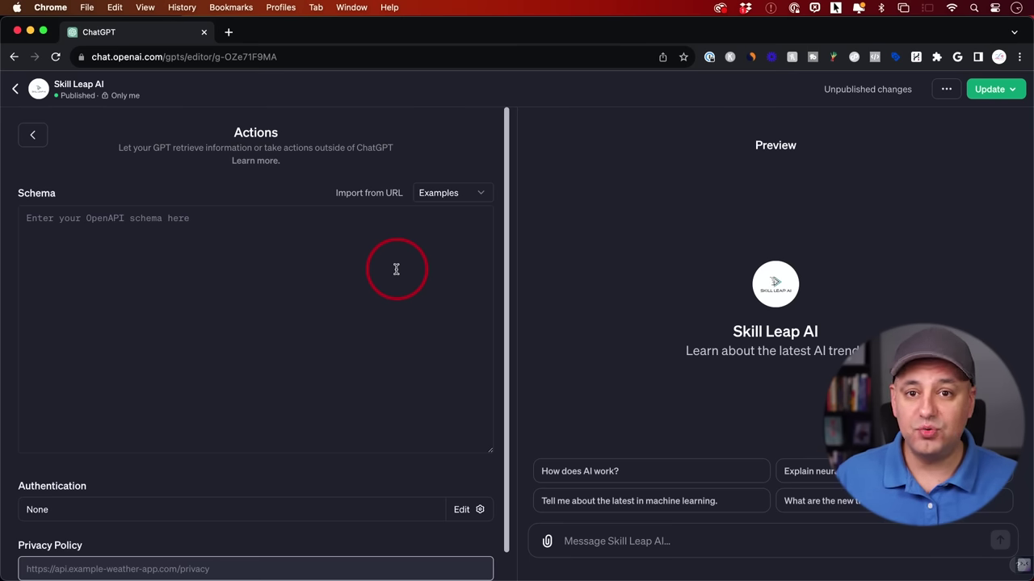
{"action": "left_click", "coordinate": [367, 193]}
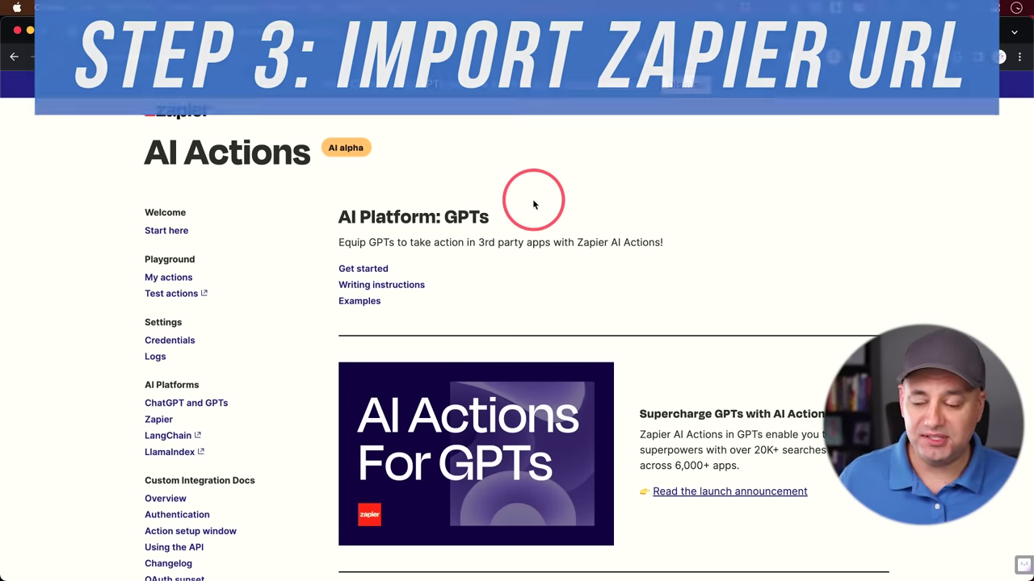
- Copy the special OpenAPI URL from the Get started section of Zapier's AI Actions page for GPTs
{"action": "scroll", "coordinate": [634, 240], "scroll_direction": "down", "scroll_amount": 2}
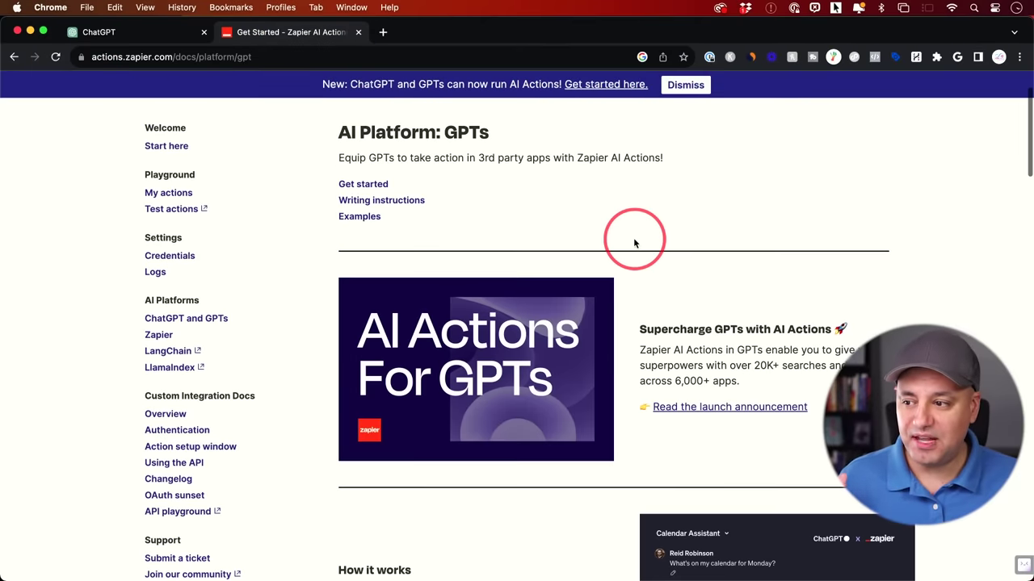
{"action": "scroll", "coordinate": [635, 239], "scroll_direction": "down", "scroll_amount": 5}
{"action": "scroll", "coordinate": [634, 240], "scroll_direction": "down", "scroll_amount": 9}
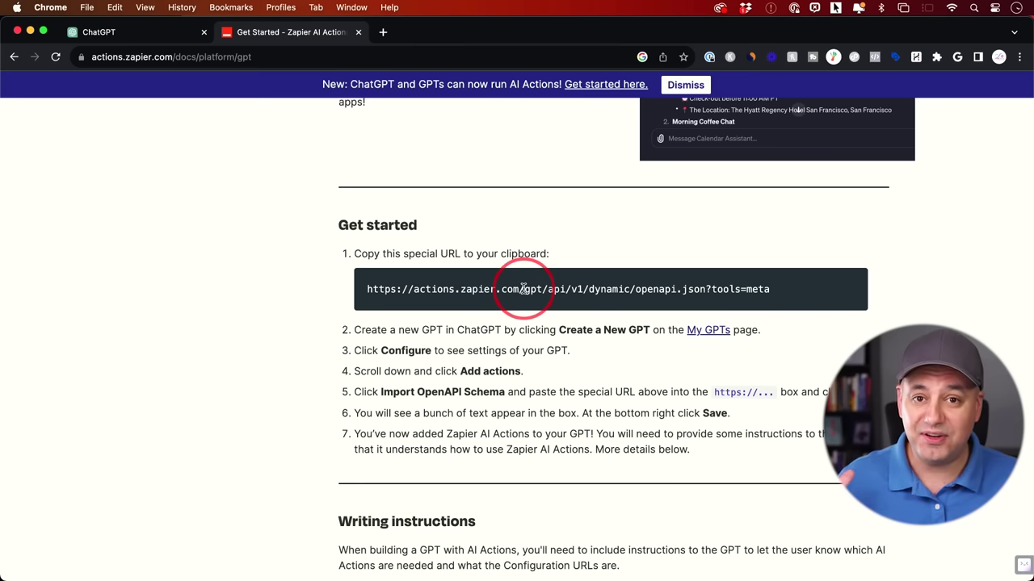
{"action": "scroll", "coordinate": [523, 290], "scroll_direction": "down", "scroll_amount": 1}
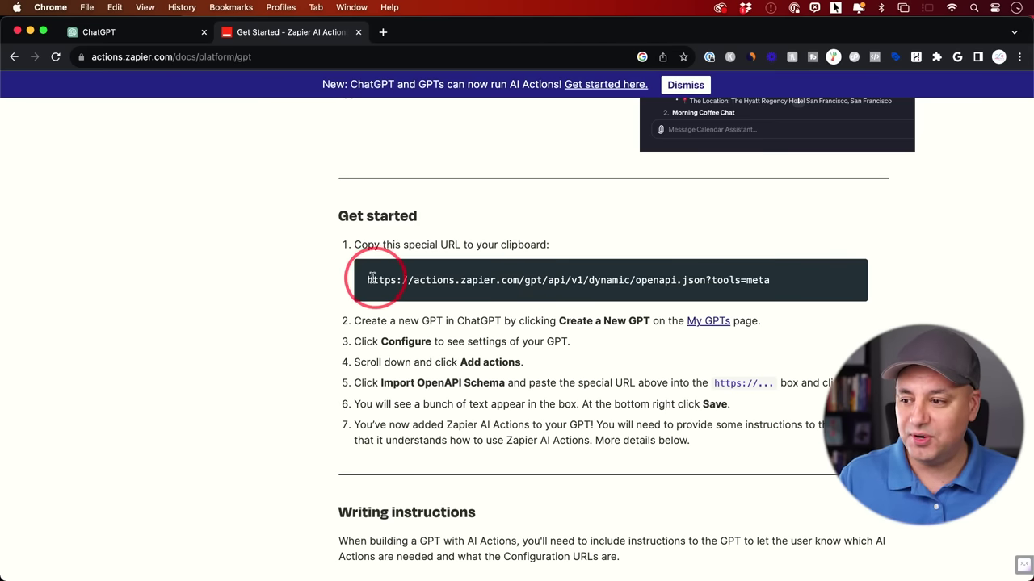
{"action": "left_click_drag", "start_coordinate": [367, 280], "coordinate": [794, 289]}
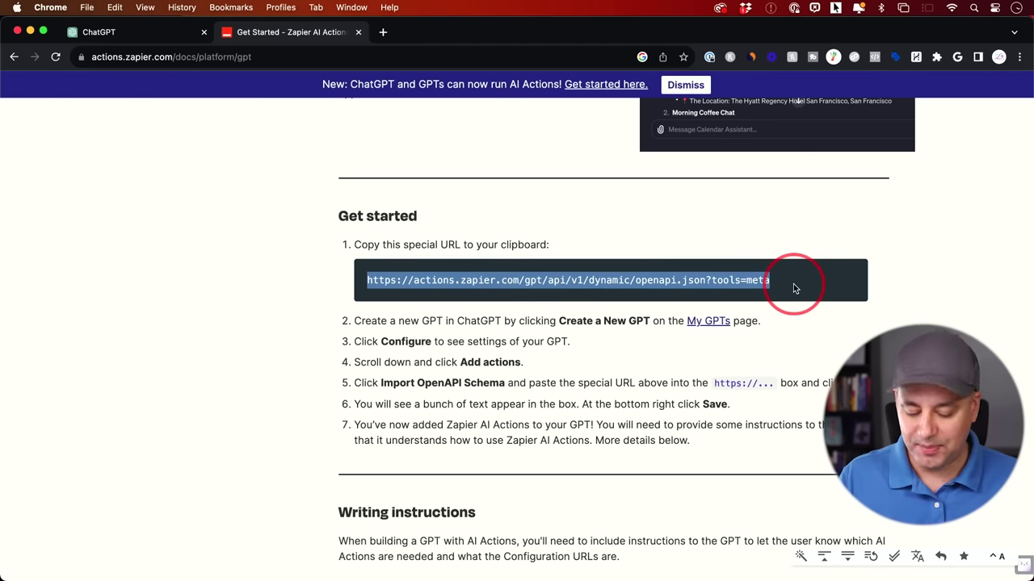
{"action": "left_click", "coordinate": [141, 34]}
{"action": "left_click", "coordinate": [319, 191]}
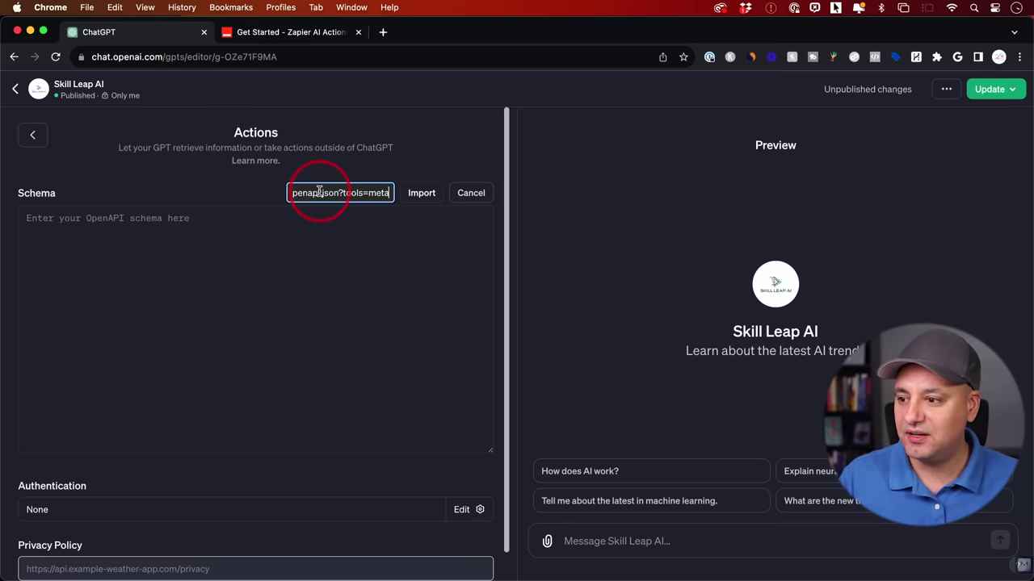
{"action": "left_click", "coordinate": [421, 193]}
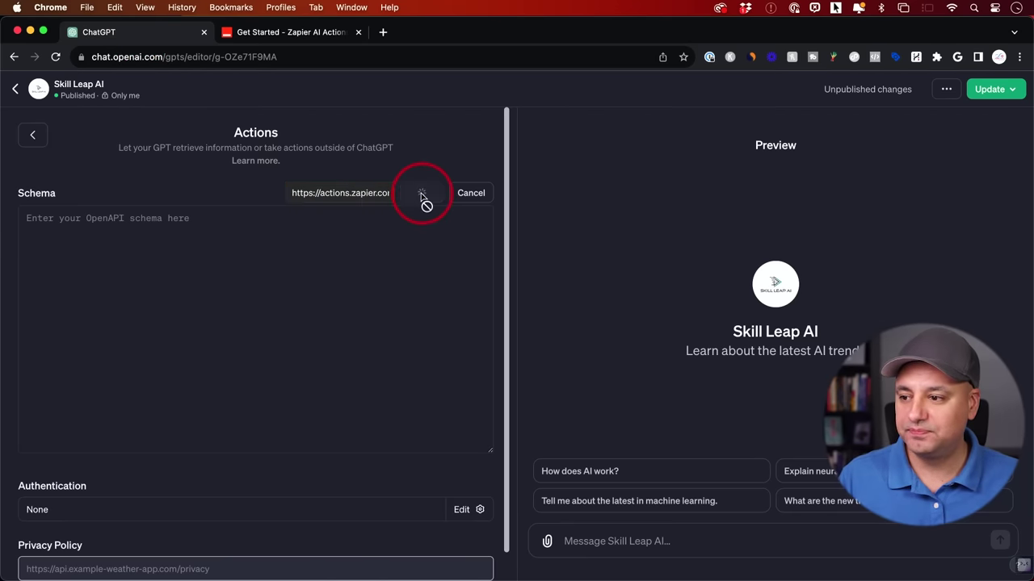
- Review the imported schema's available actions and publish the updated Skill Leap AI GPT to Only me
{"action": "scroll", "coordinate": [291, 267], "scroll_direction": "down", "scroll_amount": 3}
{"action": "scroll", "coordinate": [422, 290], "scroll_direction": "down", "scroll_amount": 10}
{"action": "scroll", "coordinate": [496, 277], "scroll_direction": "down", "scroll_amount": 3}
{"action": "scroll", "coordinate": [495, 277], "scroll_direction": "down", "scroll_amount": 1}
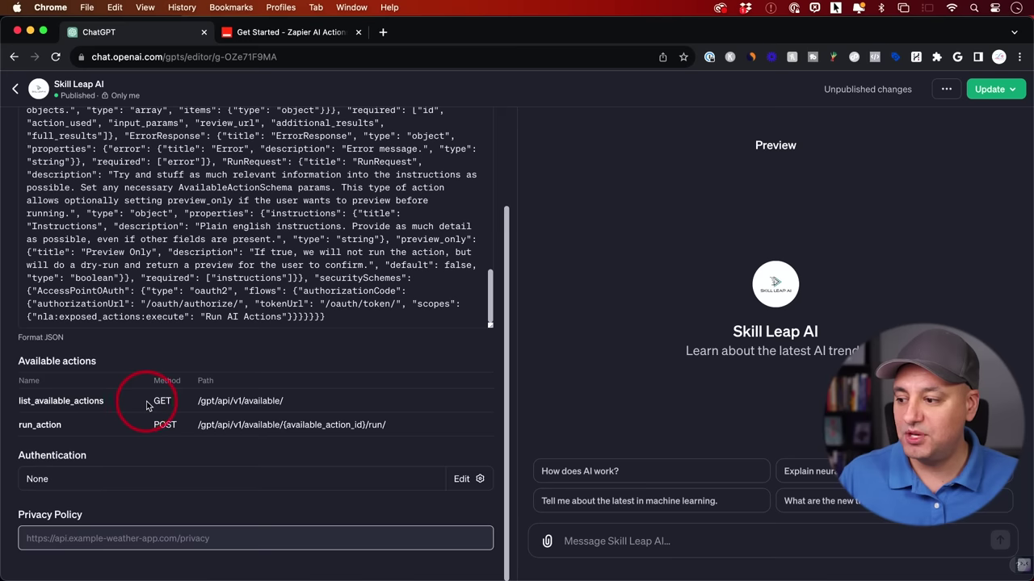
{"action": "left_click_drag", "start_coordinate": [147, 401], "coordinate": [170, 401]}
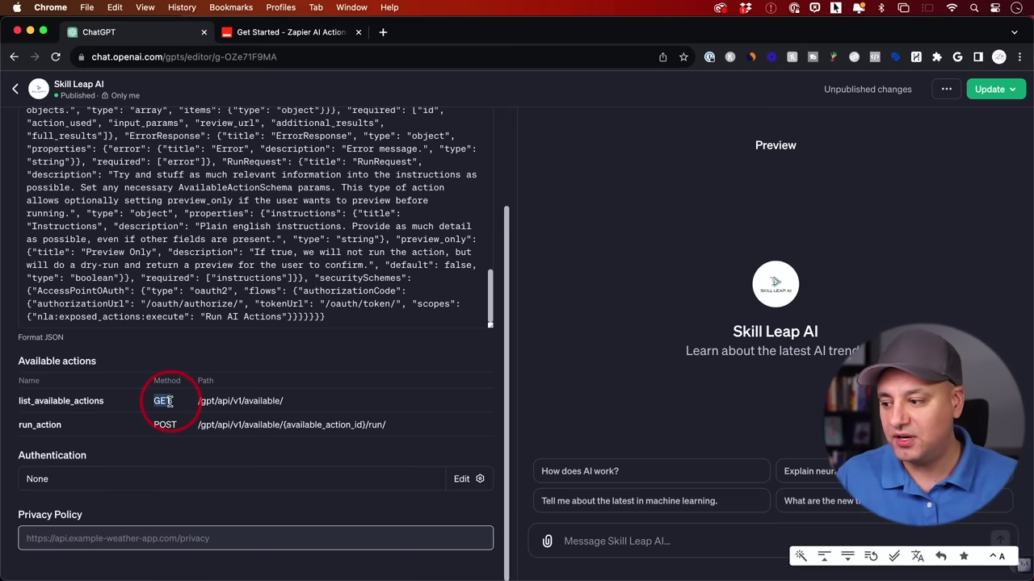
{"action": "left_click", "coordinate": [143, 428]}
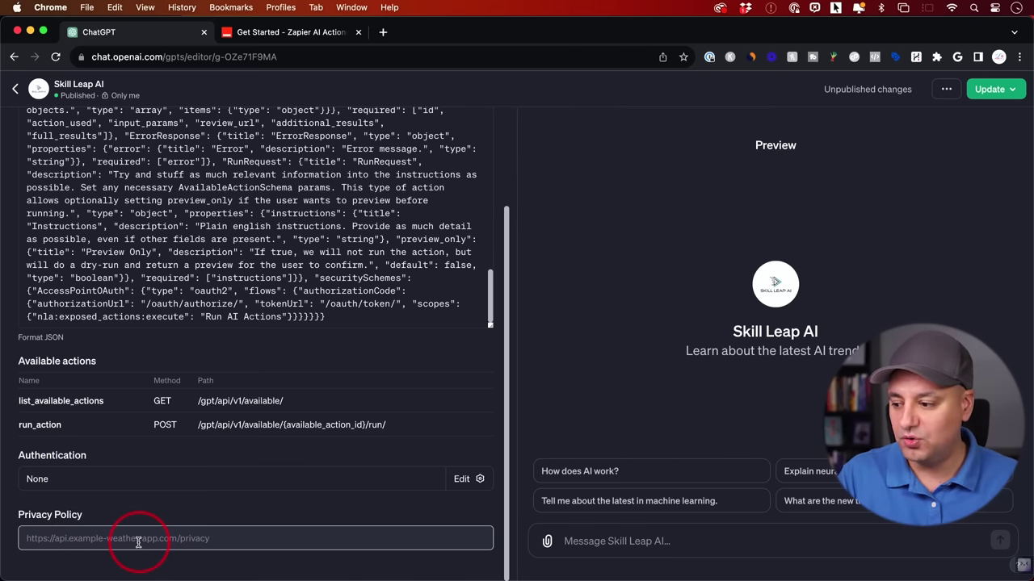
{"action": "left_click", "coordinate": [995, 90]}
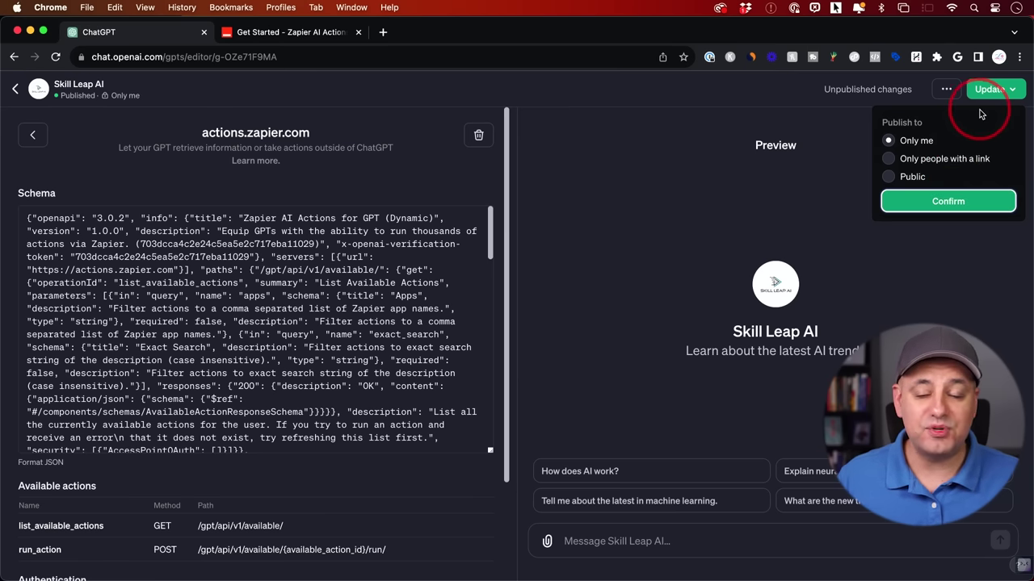
{"action": "left_click", "coordinate": [947, 203]}
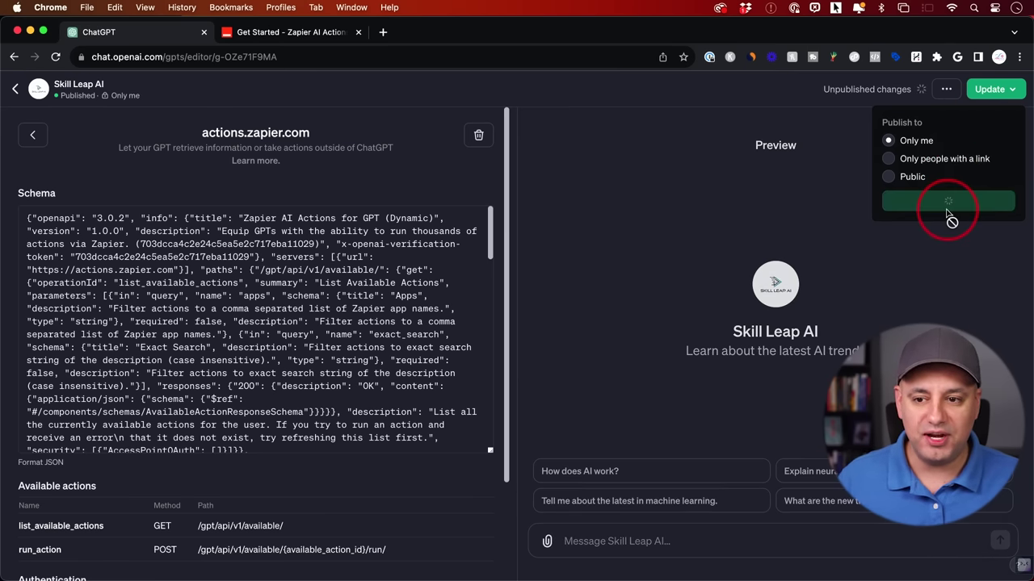
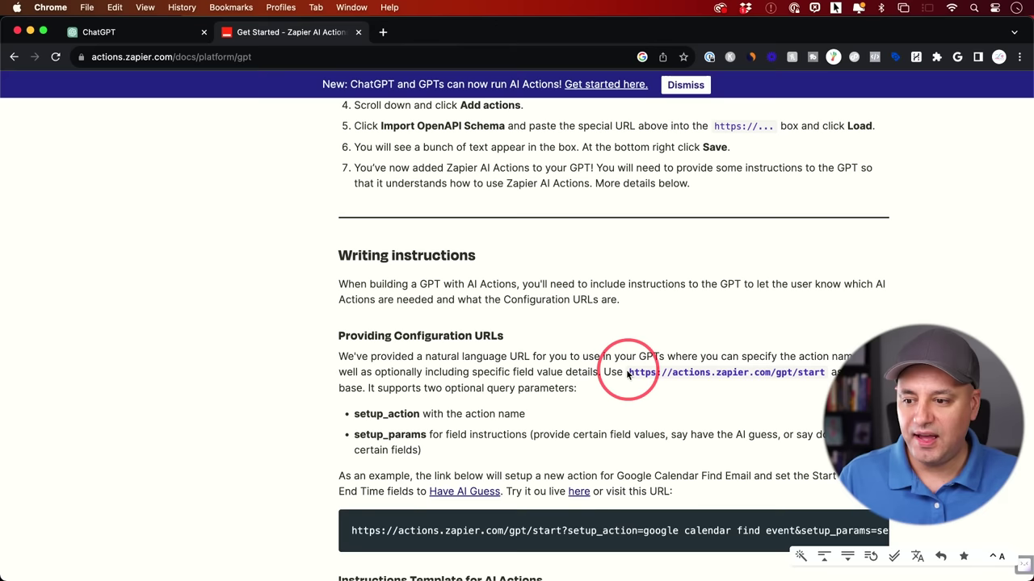
{"action": "left_click_drag", "start_coordinate": [628, 373], "coordinate": [827, 378]}
{"action": "key", "text": "super+c"}
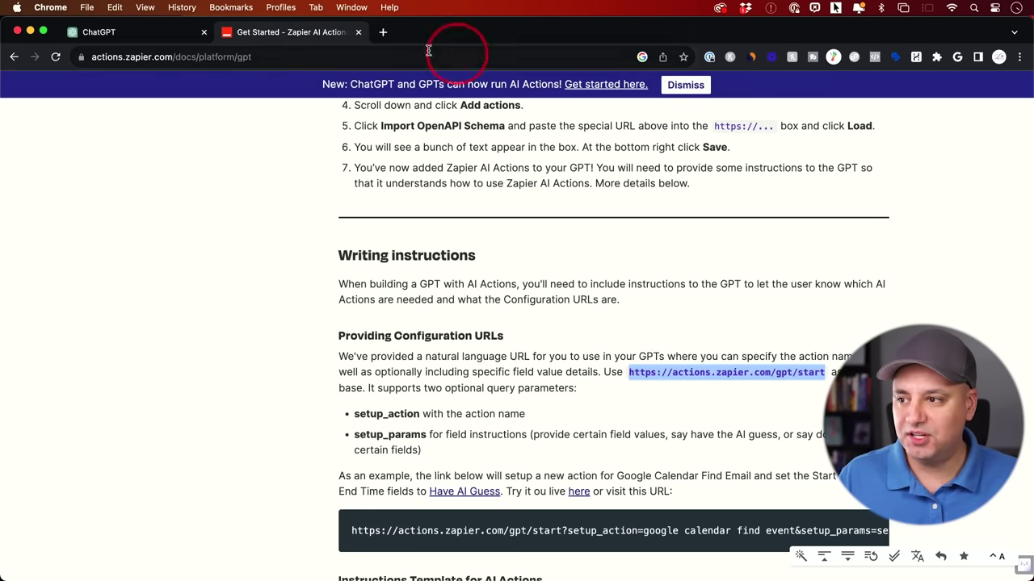
{"action": "left_click", "coordinate": [383, 32]}
{"action": "key", "text": "super+v"}
{"action": "key", "text": "Return"}
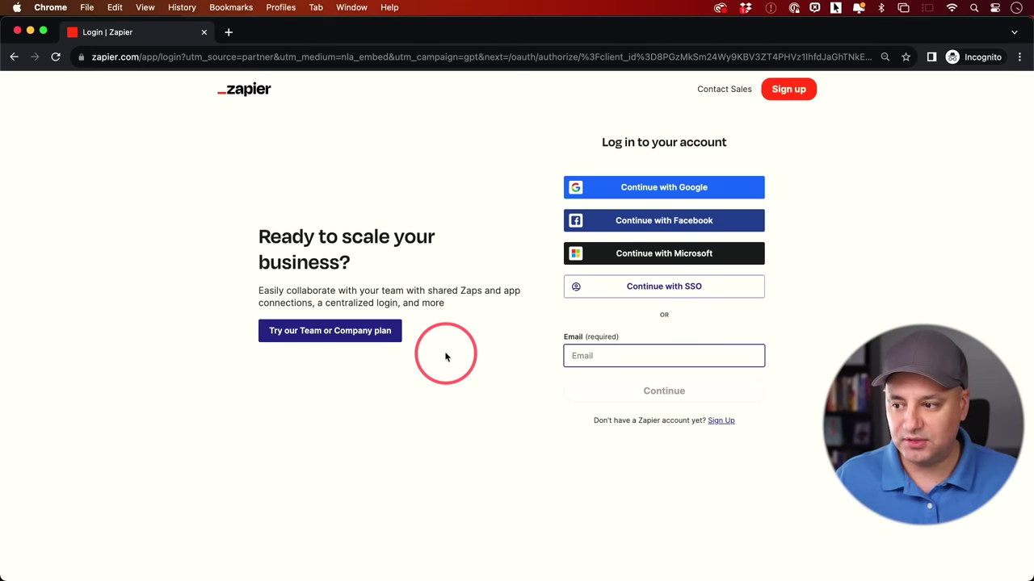
- Open Zapier's saved GPT actions page and look through the list of actions down to its end
{"action": "key", "text": "Return"}
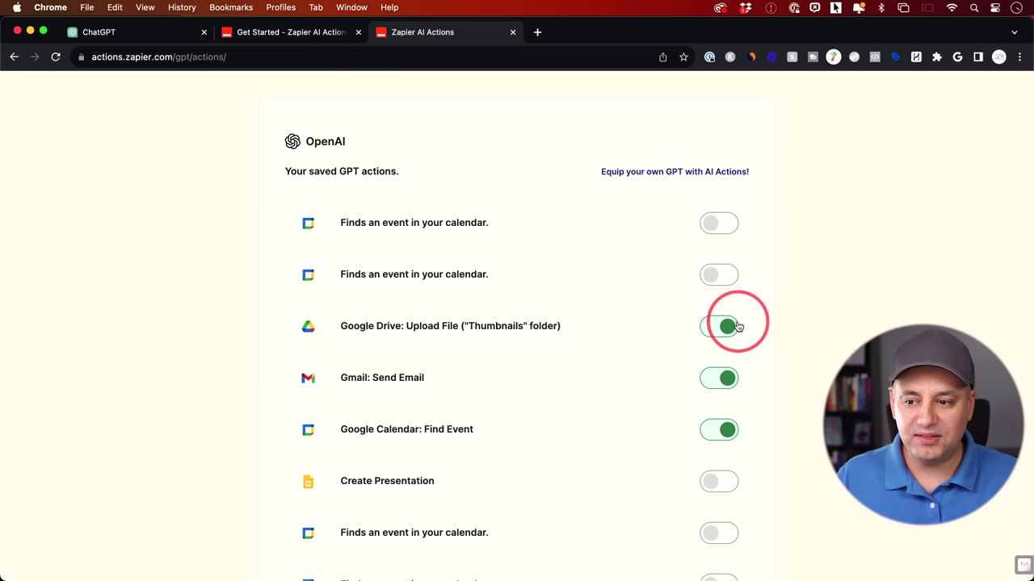
{"action": "scroll", "coordinate": [804, 332], "scroll_direction": "down", "scroll_amount": 1}
{"action": "scroll", "coordinate": [804, 333], "scroll_direction": "down", "scroll_amount": 5}
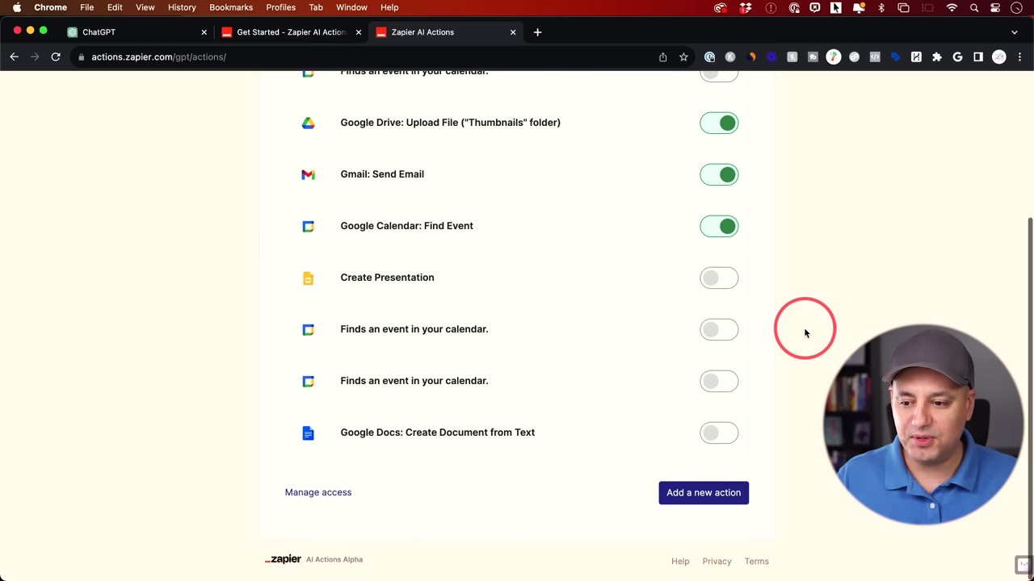
- Add a new GPT action, search for google docs, and choose Google Docs: Create Document from Text
{"action": "scroll", "coordinate": [805, 332], "scroll_direction": "down", "scroll_amount": 1}
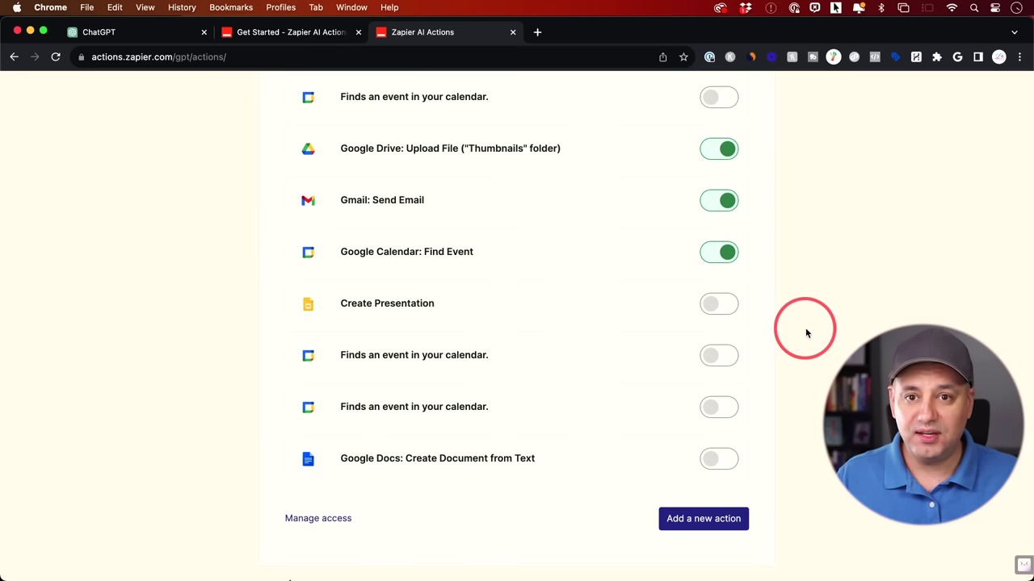
{"action": "left_click", "coordinate": [704, 523]}
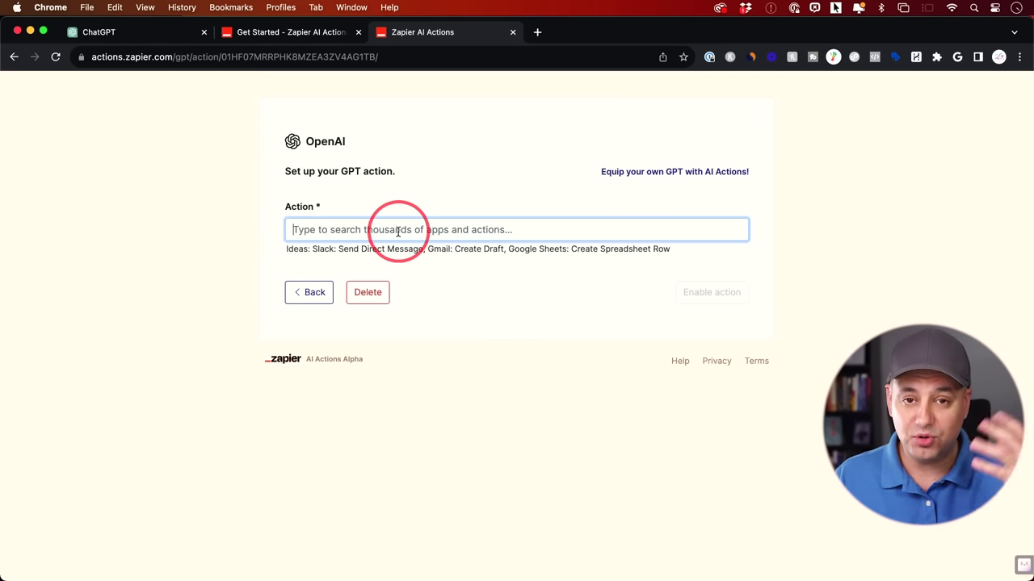
{"action": "key", "text": "super+v"}
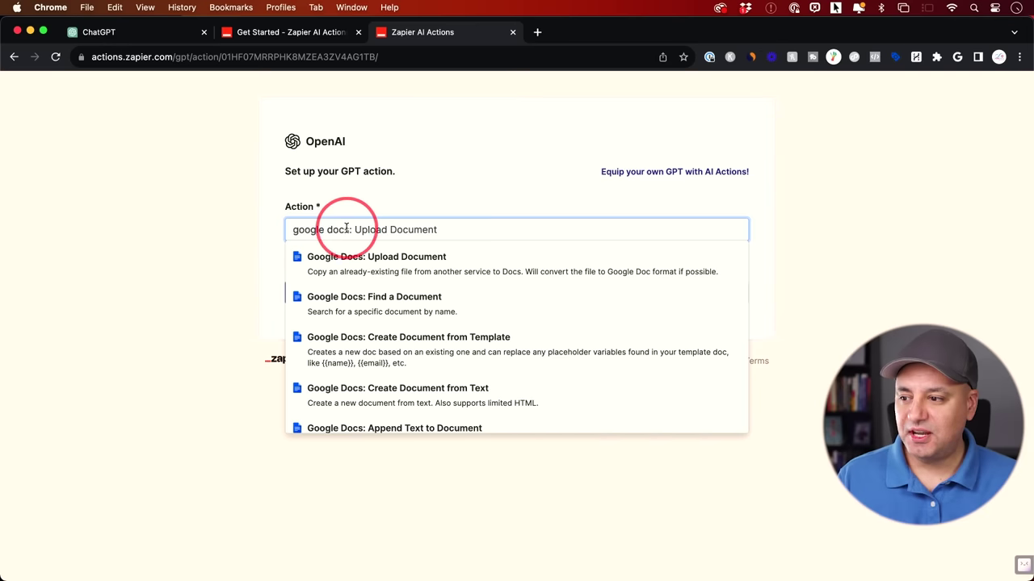
{"action": "scroll", "coordinate": [463, 266], "scroll_direction": "down", "scroll_amount": 2}
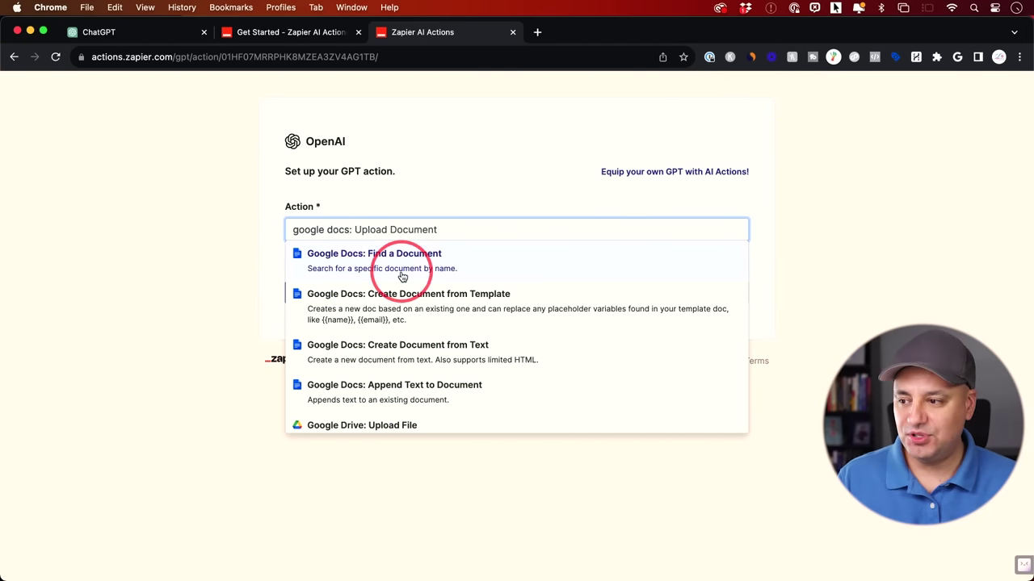
{"action": "scroll", "coordinate": [402, 274], "scroll_direction": "down", "scroll_amount": 2}
{"action": "scroll", "coordinate": [402, 275], "scroll_direction": "up", "scroll_amount": 4}
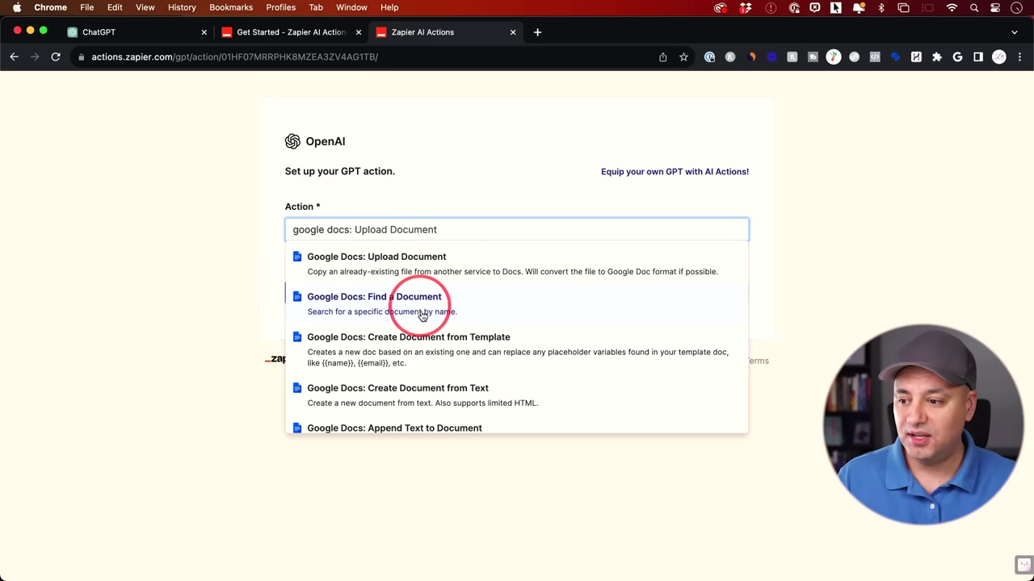
{"action": "scroll", "coordinate": [453, 344], "scroll_direction": "down", "scroll_amount": 1}
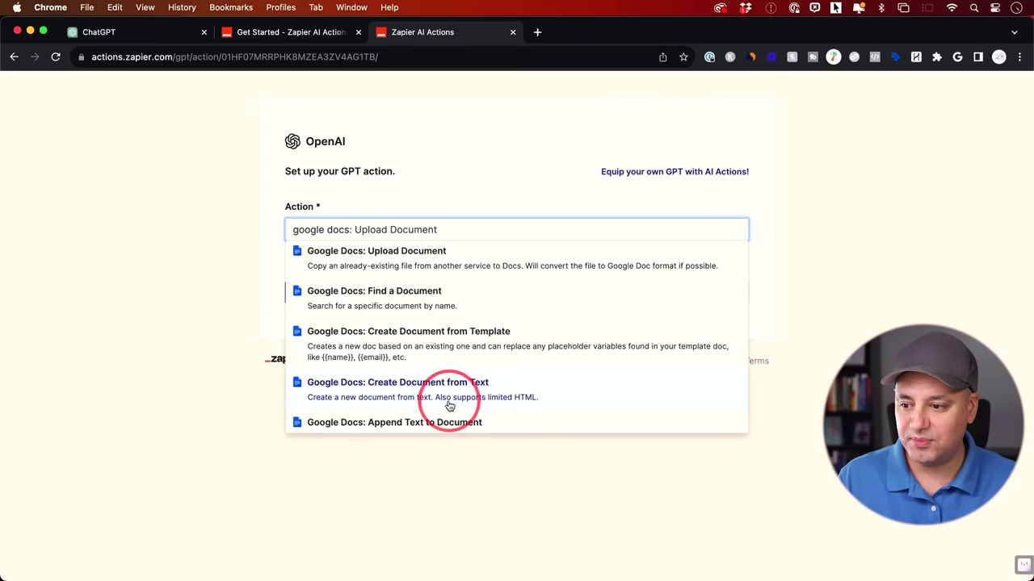
{"action": "left_click", "coordinate": [418, 395]}
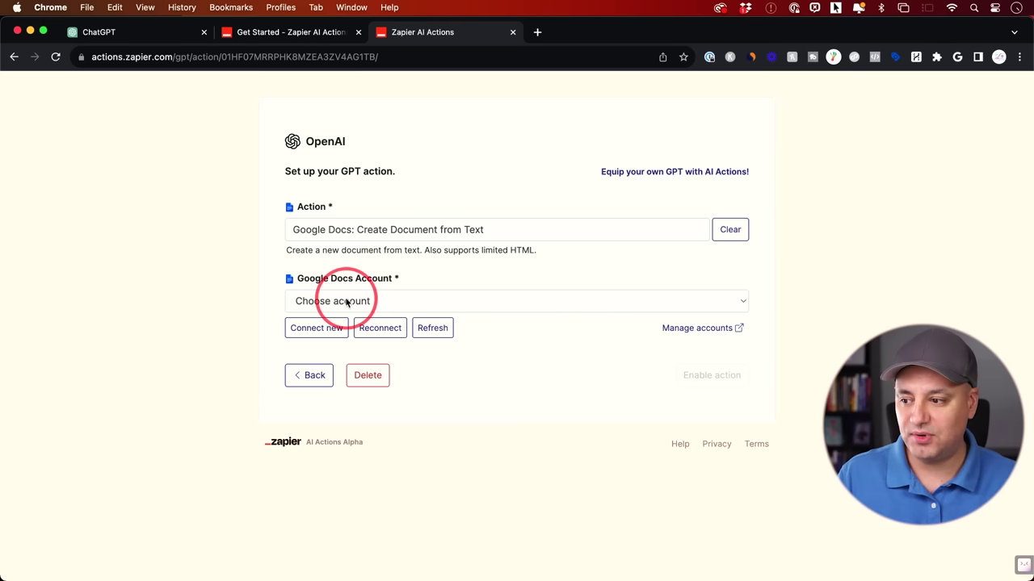
- Connect a new Google Docs account to the action, allow Zapier access to the Google account, and refresh the account field
{"action": "left_click", "coordinate": [316, 331]}
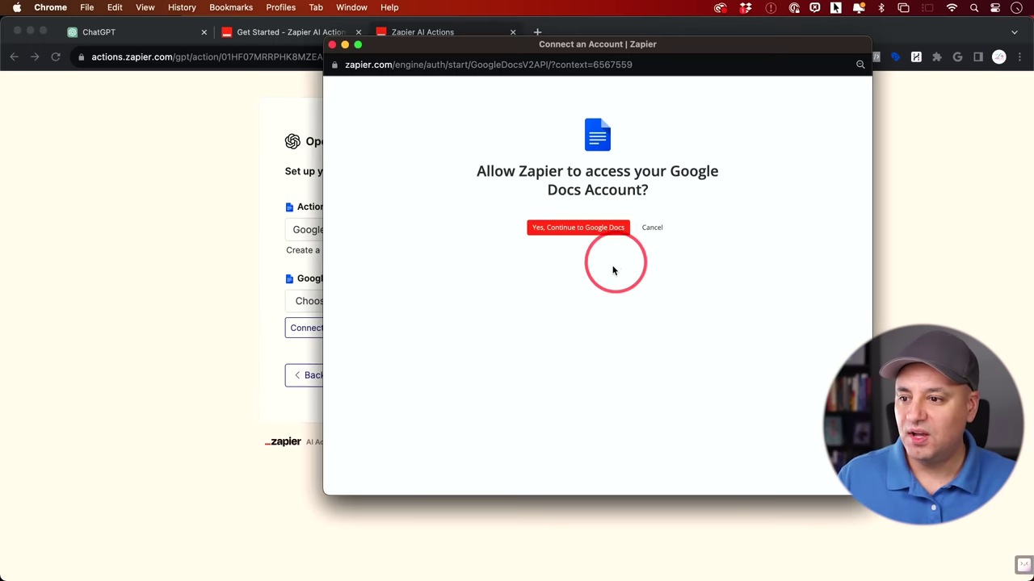
{"action": "left_click", "coordinate": [567, 234]}
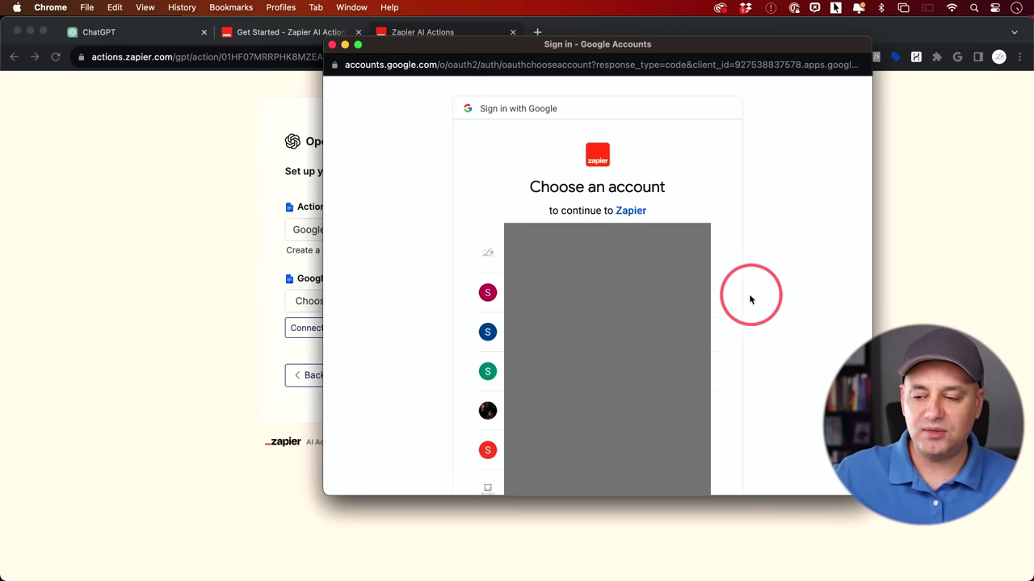
{"action": "left_click", "coordinate": [700, 293]}
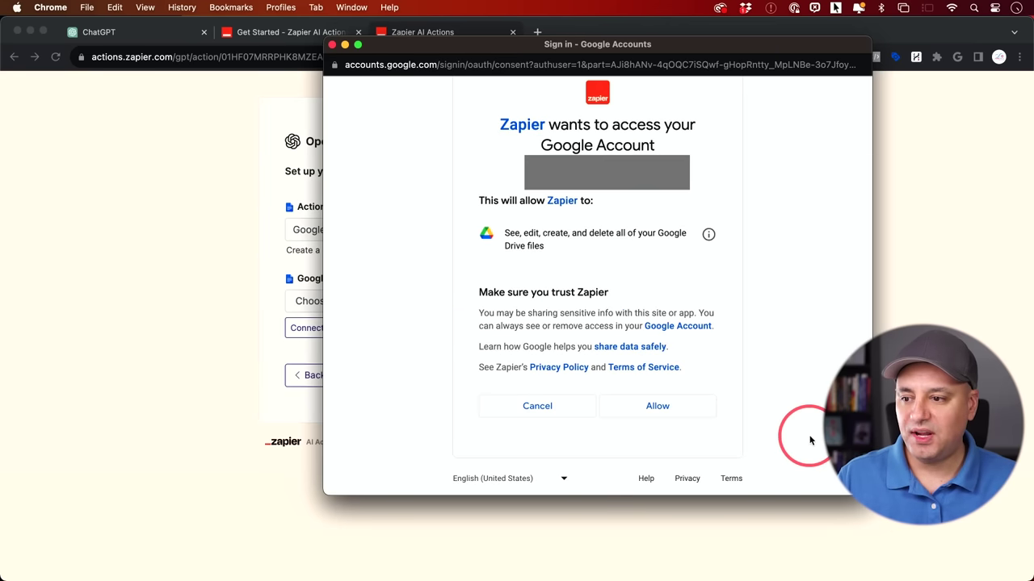
{"action": "left_click", "coordinate": [644, 412]}
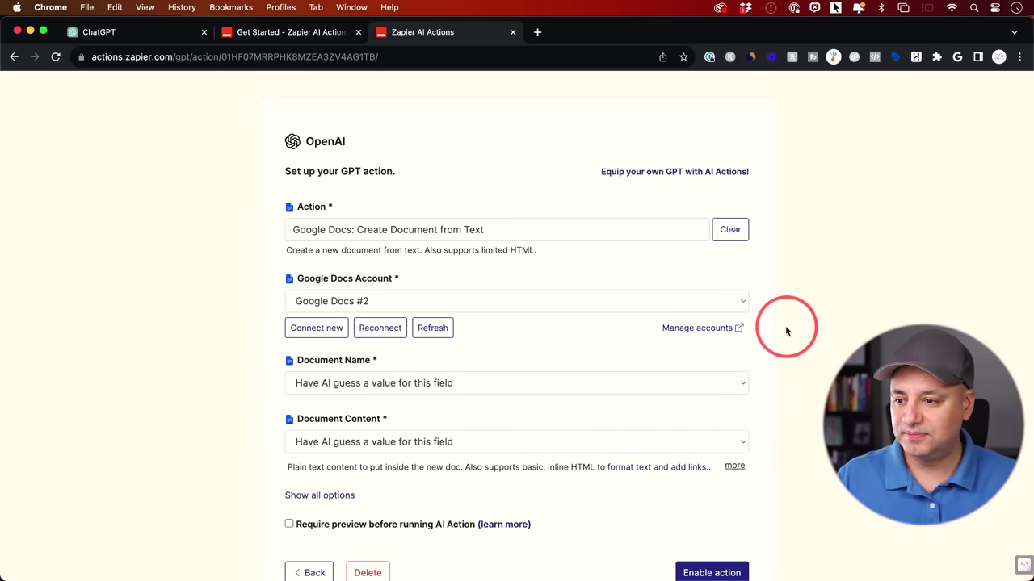
{"action": "scroll", "coordinate": [785, 331], "scroll_direction": "down", "scroll_amount": 1}
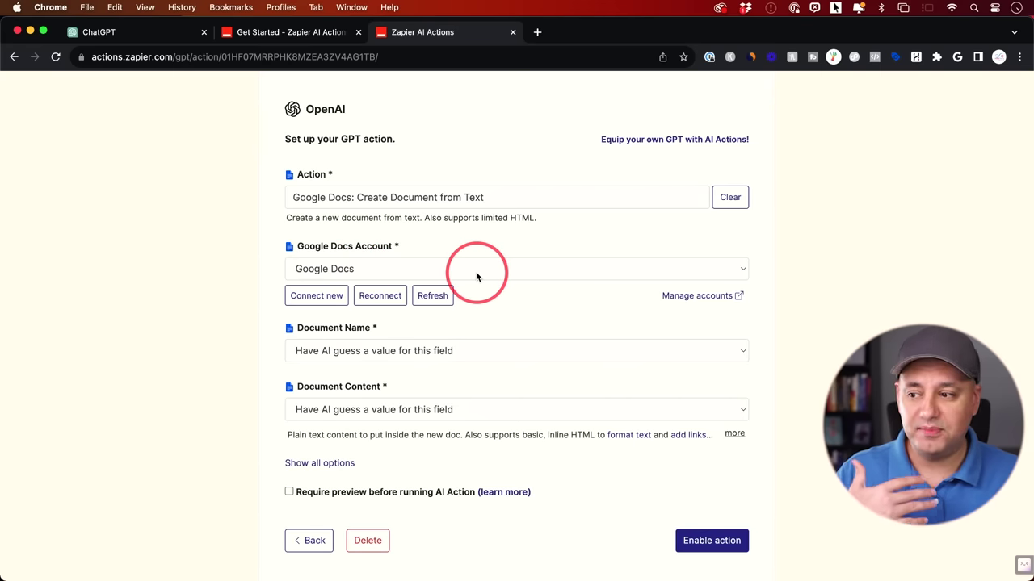
{"action": "left_click", "coordinate": [443, 298]}
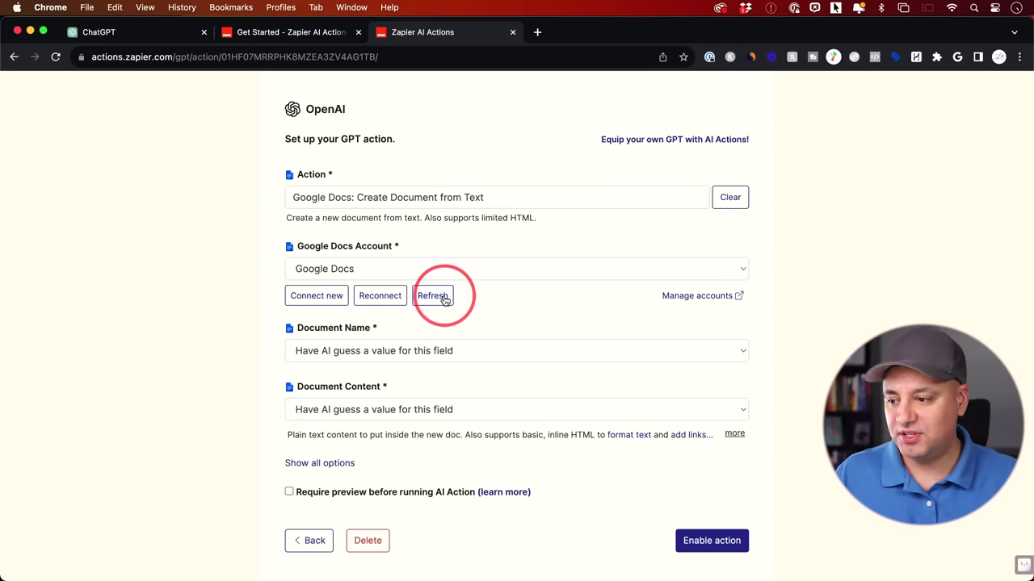
- Set the Document Name to the specific value research and keep Document Content on Have AI guess a value for this field
{"action": "scroll", "coordinate": [371, 339], "scroll_direction": "down", "scroll_amount": 1}
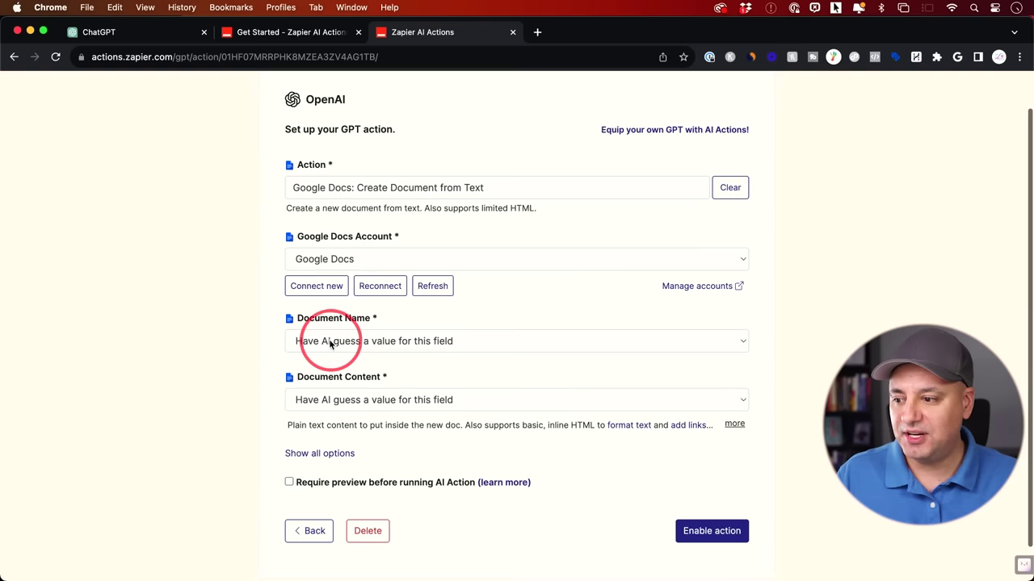
{"action": "left_click", "coordinate": [331, 342]}
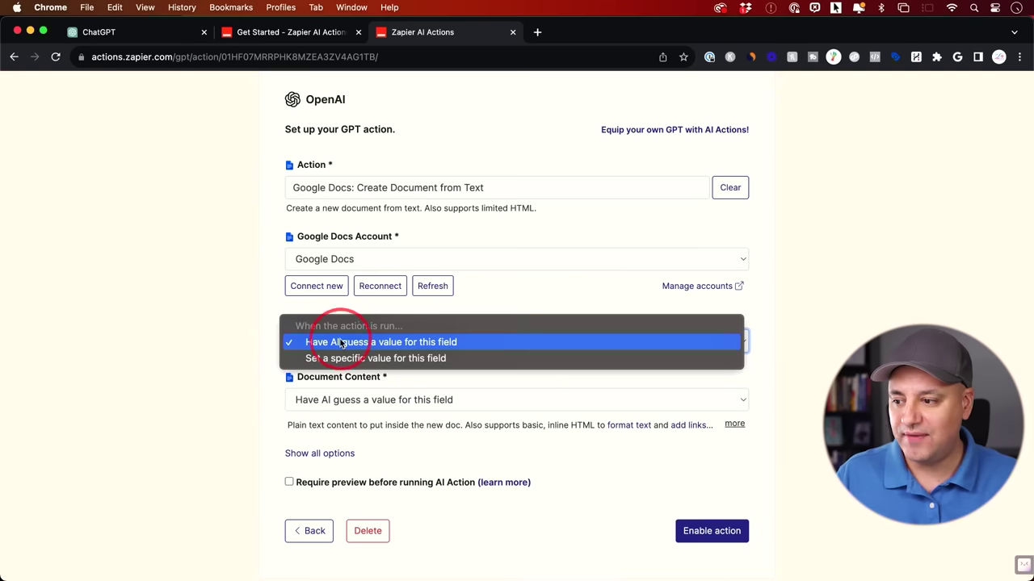
{"action": "left_click", "coordinate": [381, 360]}
{"action": "left_click", "coordinate": [393, 368]}
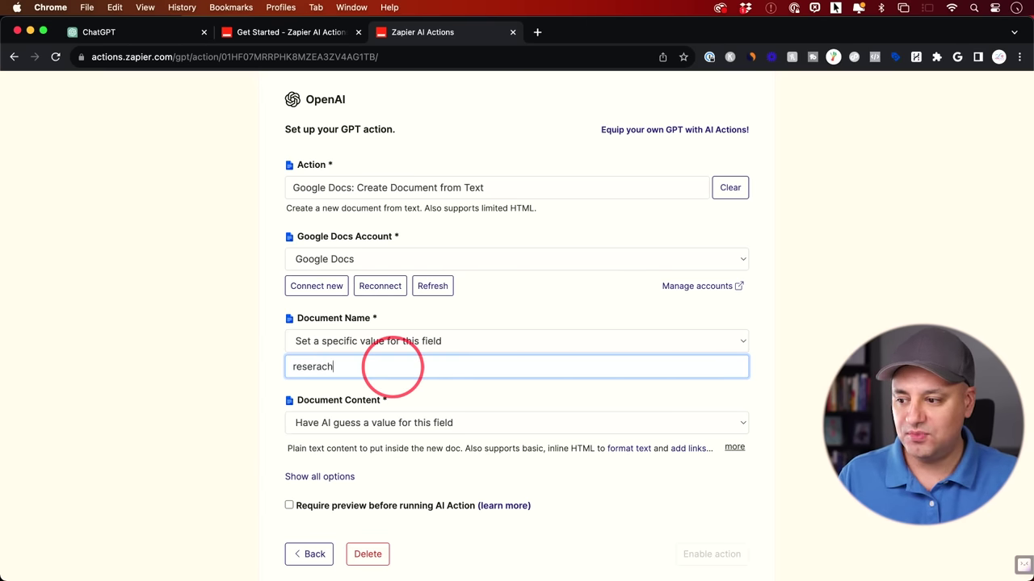
{"action": "type", "text": "research"}
{"action": "scroll", "coordinate": [347, 368], "scroll_direction": "down", "scroll_amount": 2}
{"action": "left_click", "coordinate": [359, 365]}
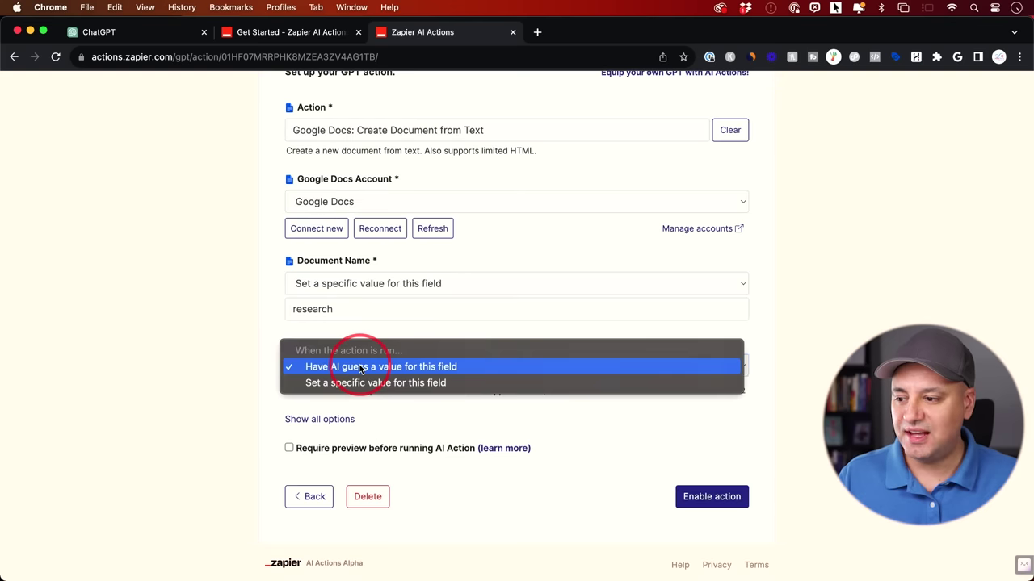
{"action": "left_click", "coordinate": [361, 368]}
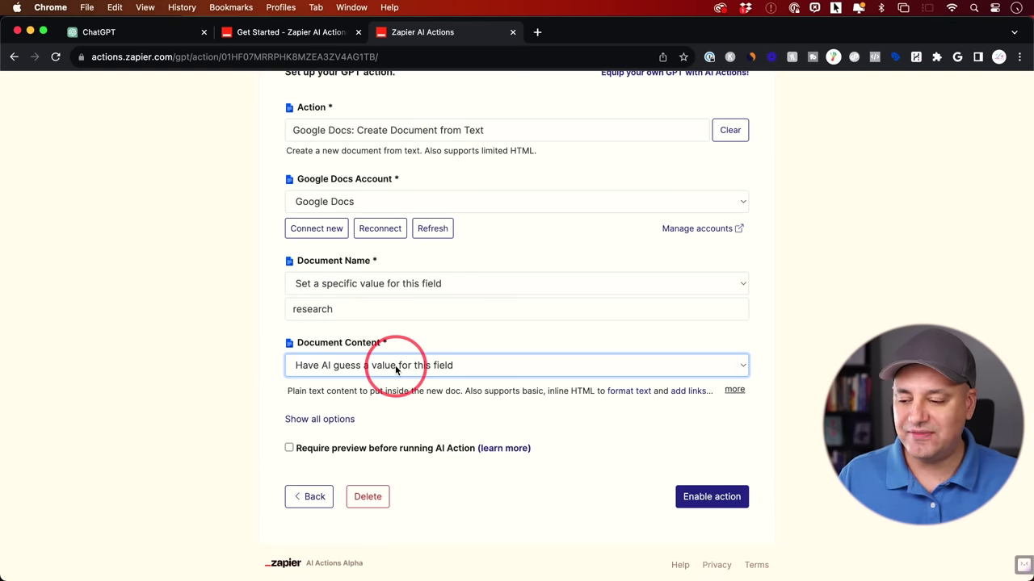
- Show all options of the action and set Folder to the specific value research
{"action": "scroll", "coordinate": [395, 367], "scroll_direction": "down", "scroll_amount": 1}
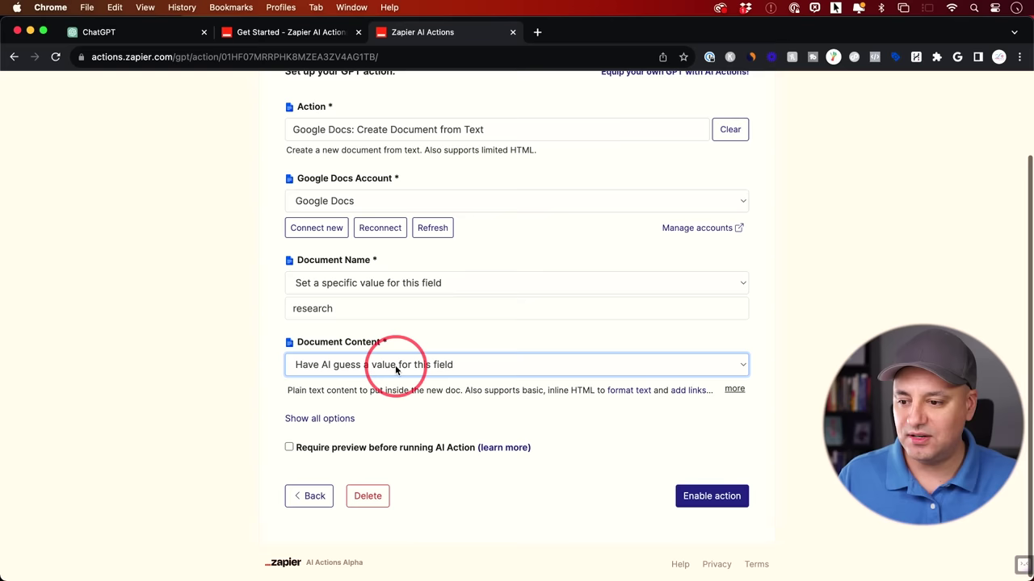
{"action": "left_click", "coordinate": [311, 415]}
{"action": "scroll", "coordinate": [468, 403], "scroll_direction": "down", "scroll_amount": 3}
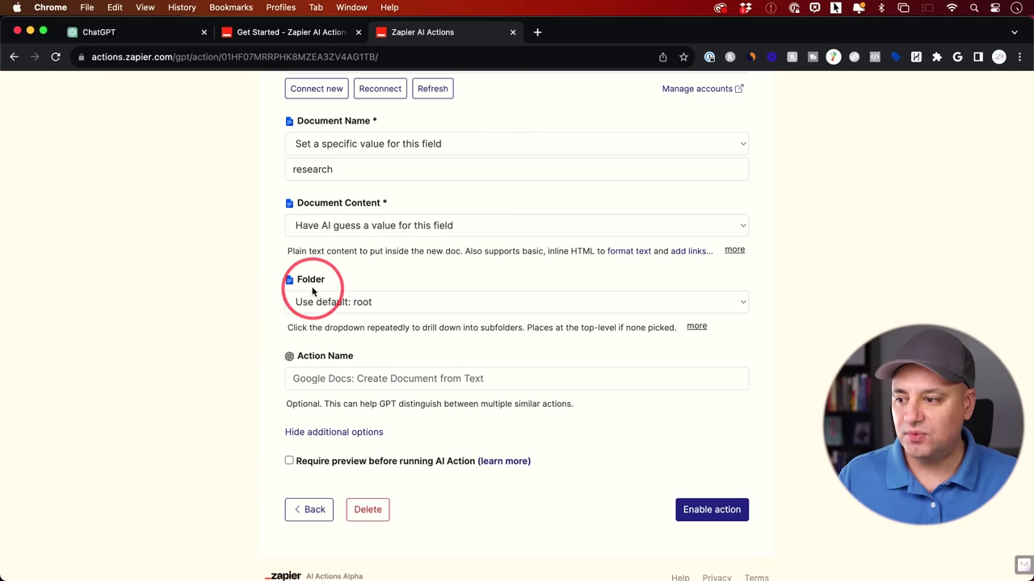
{"action": "left_click", "coordinate": [360, 302]}
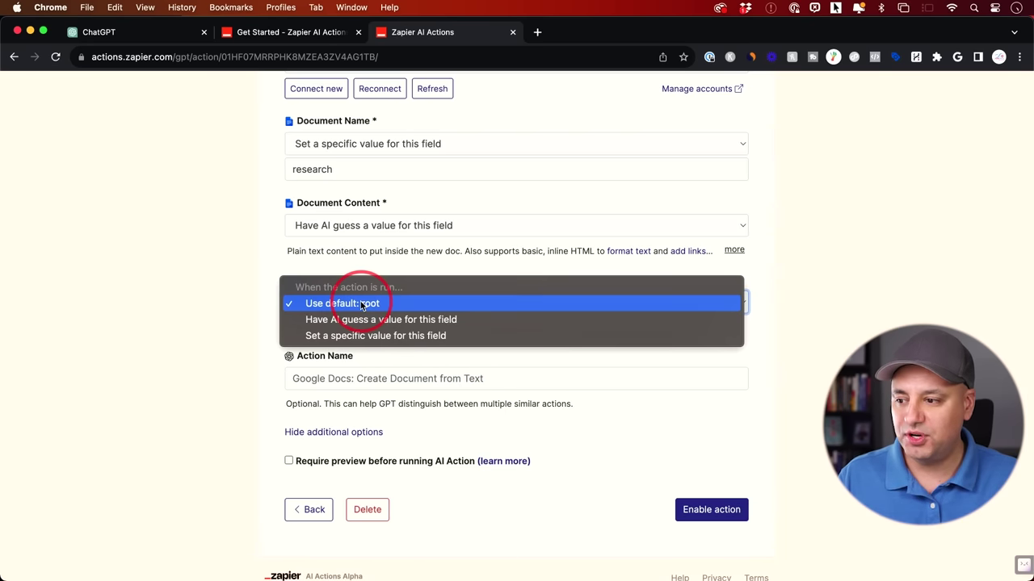
{"action": "left_click", "coordinate": [368, 335]}
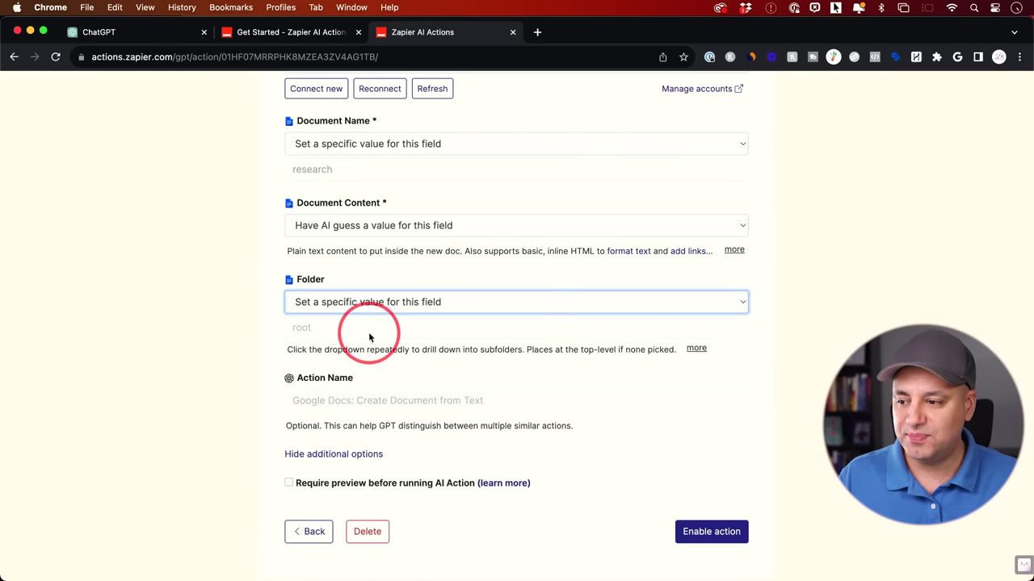
{"action": "left_click", "coordinate": [339, 328]}
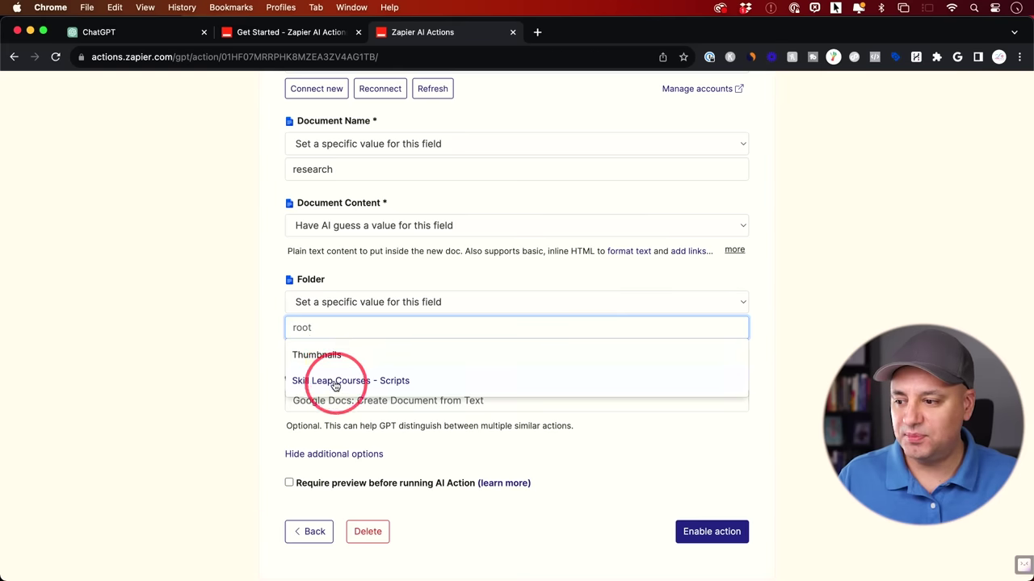
{"action": "left_click", "coordinate": [258, 314]}
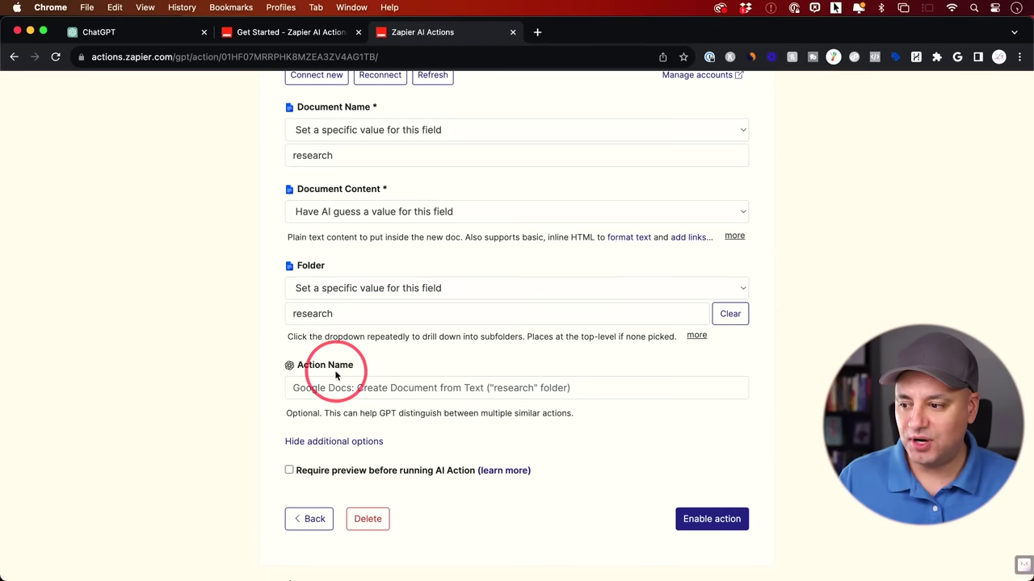
- Set the Action Name to Create Docs From Text
{"action": "left_click", "coordinate": [355, 388]}
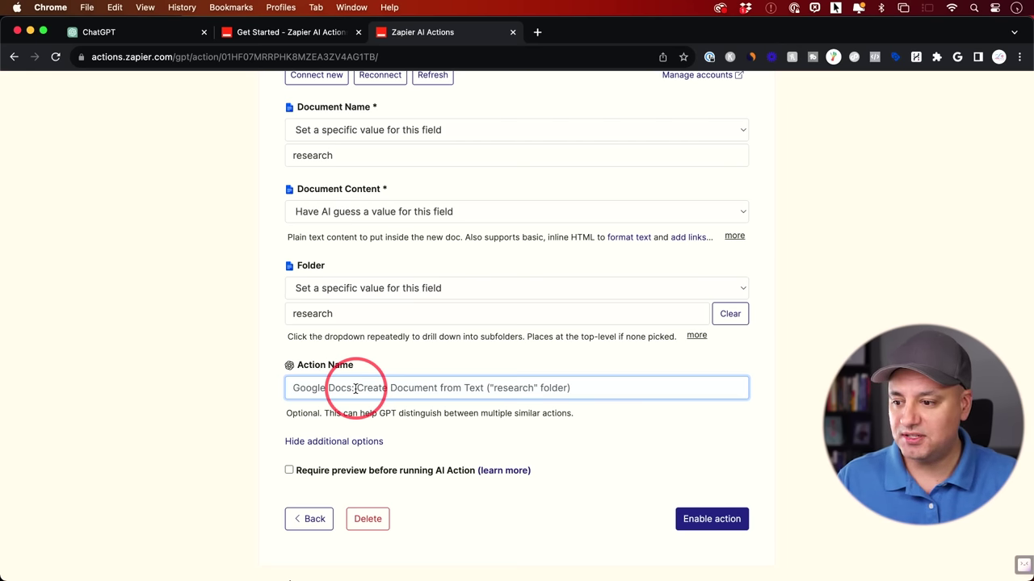
{"action": "type", "text": "Create Docs From Text"}
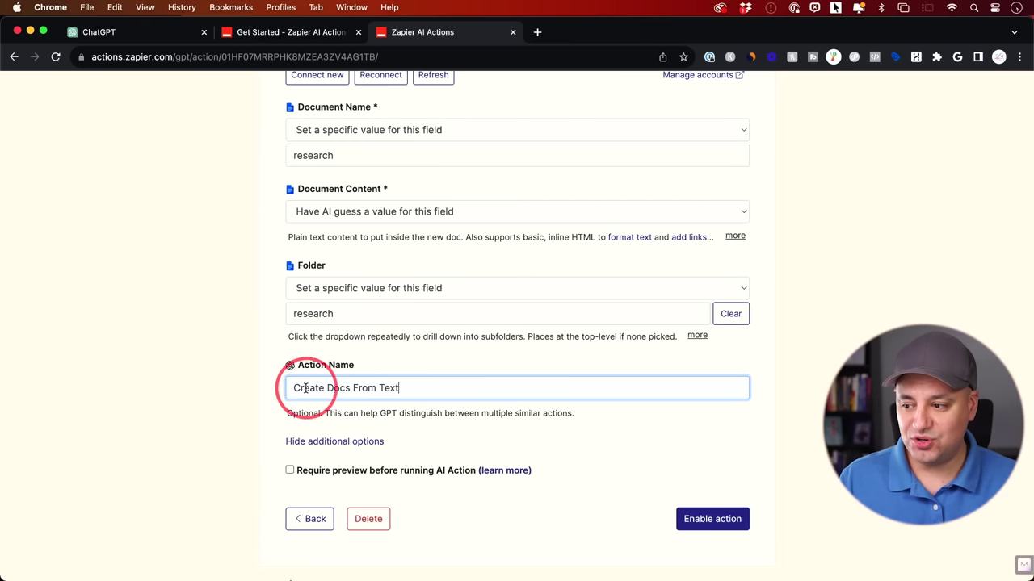
{"action": "left_click", "coordinate": [355, 388]}
{"action": "key", "text": "Delete"}
{"action": "type", "text": "f"}
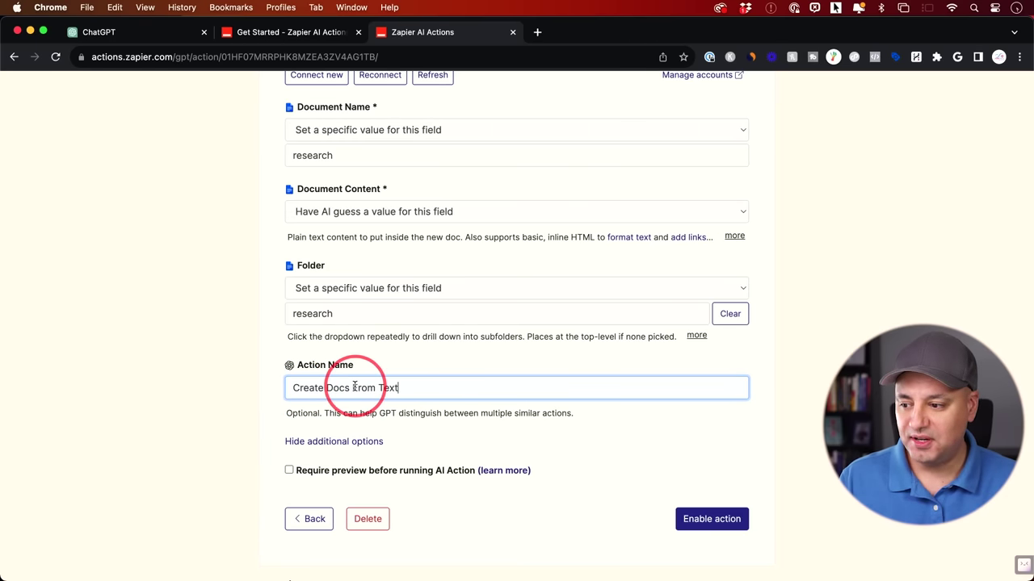
- Review the Google Docs action's settings and enable it, switching it off and back on in the saved actions list
{"action": "scroll", "coordinate": [550, 453], "scroll_direction": "down", "scroll_amount": 1}
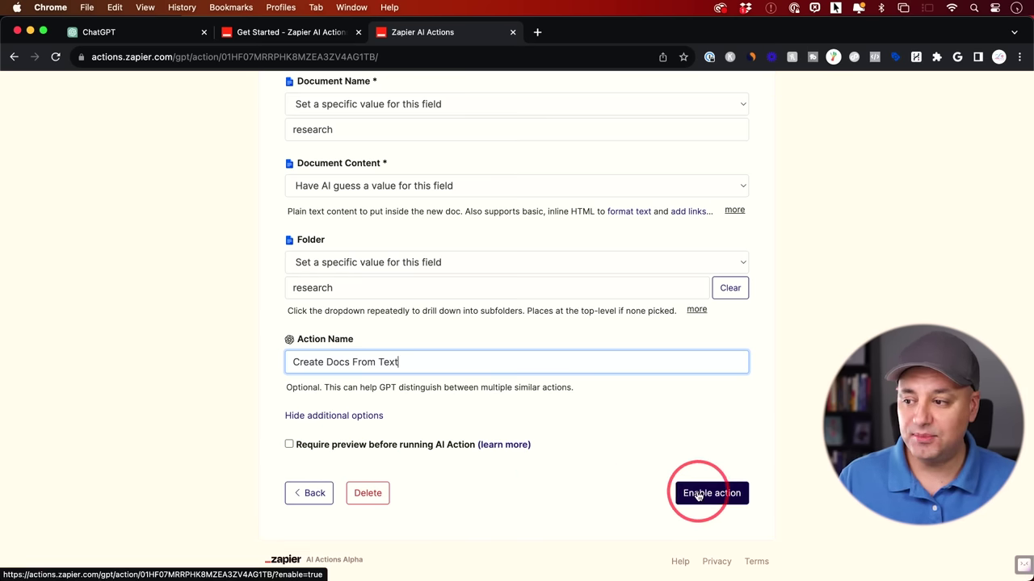
{"action": "scroll", "coordinate": [574, 473], "scroll_direction": "up", "scroll_amount": 2}
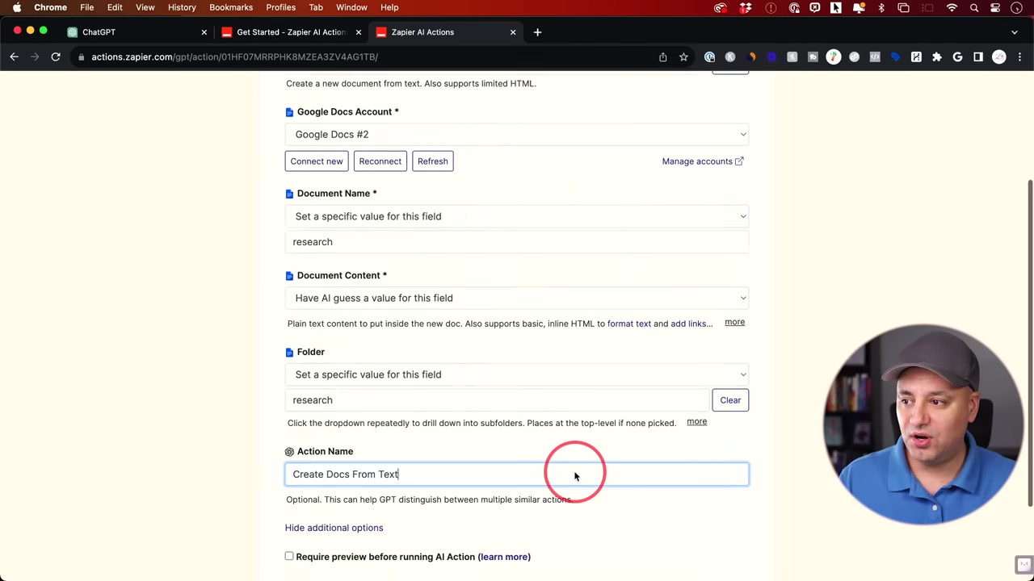
{"action": "scroll", "coordinate": [646, 501], "scroll_direction": "down", "scroll_amount": 3}
{"action": "left_click", "coordinate": [713, 509]}
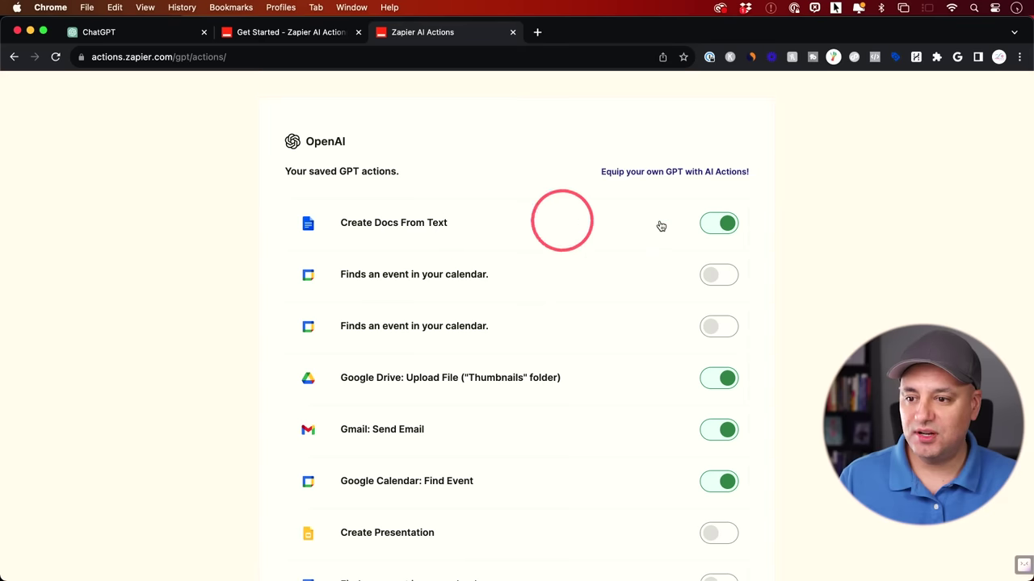
{"action": "left_click", "coordinate": [726, 227]}
{"action": "left_click", "coordinate": [718, 224]}
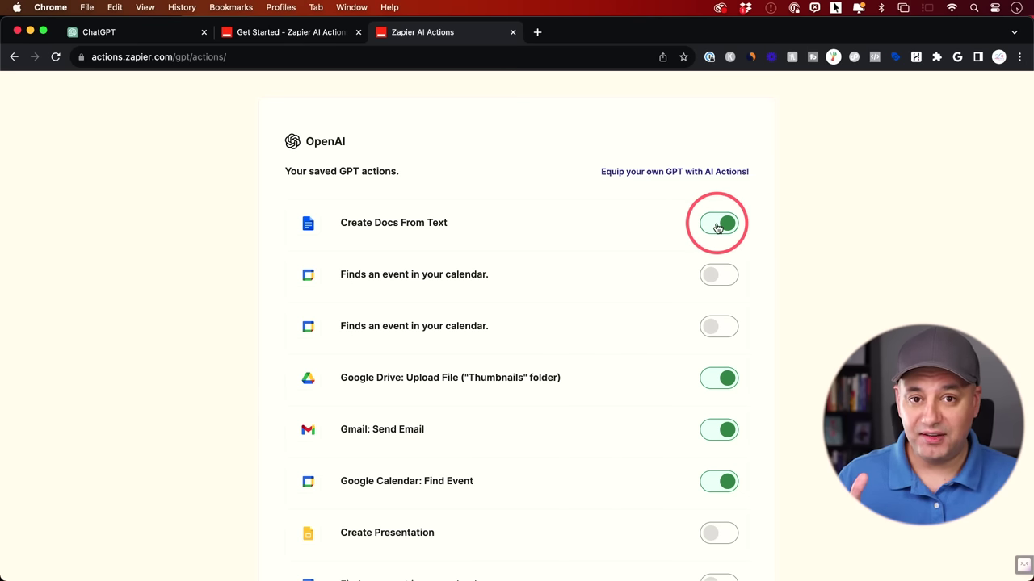
- Add another new GPT action, search for gmail, and choose Gmail: Send Email
{"action": "scroll", "coordinate": [649, 260], "scroll_direction": "down", "scroll_amount": 5}
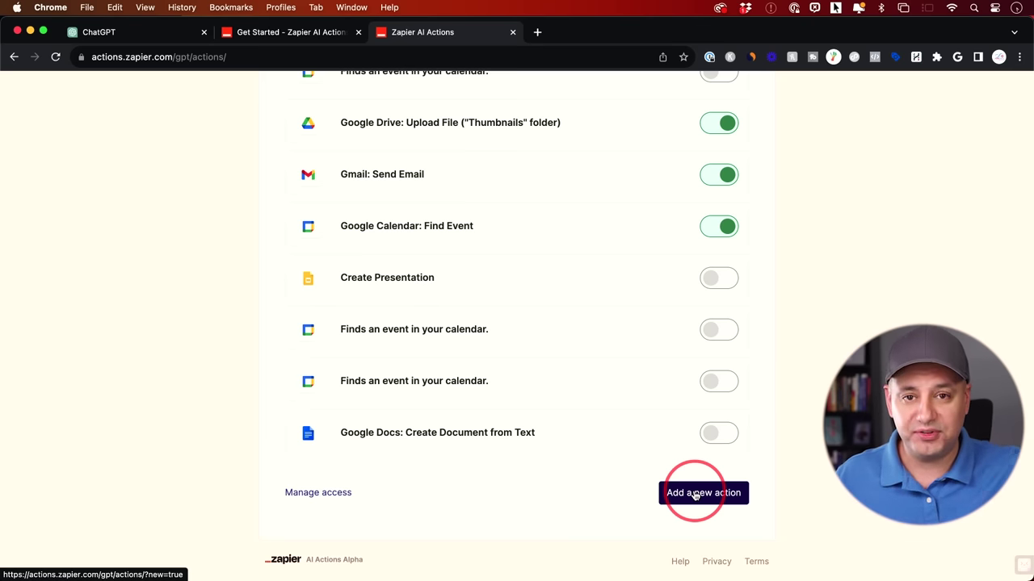
{"action": "left_click", "coordinate": [694, 494]}
{"action": "left_click", "coordinate": [364, 230]}
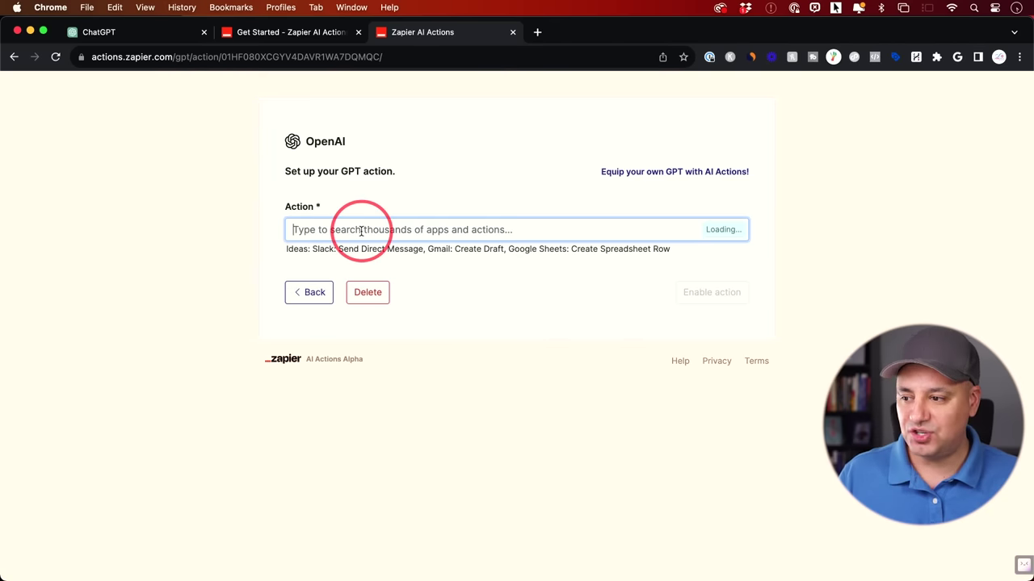
{"action": "type", "text": "gmail Send Email"}
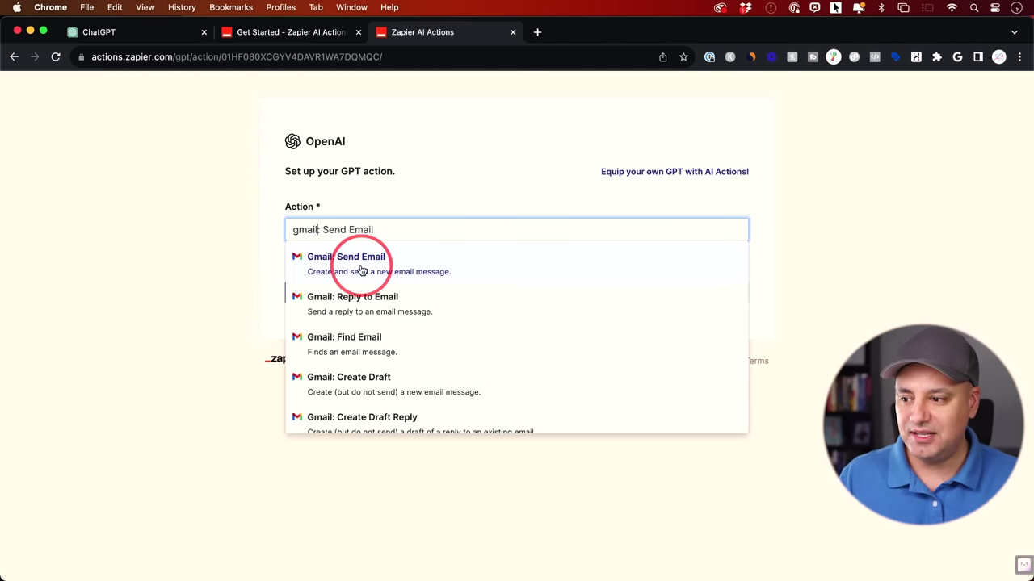
{"action": "left_click", "coordinate": [362, 272]}
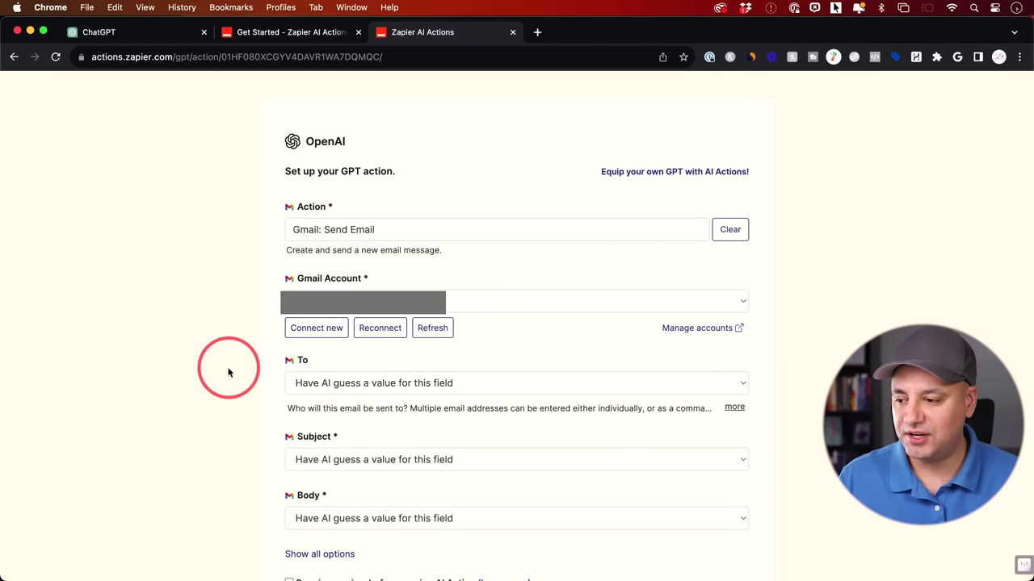
- Set the To field to a specific value and enter the support e-mail address as recipient
{"action": "scroll", "coordinate": [228, 372], "scroll_direction": "down", "scroll_amount": 3}
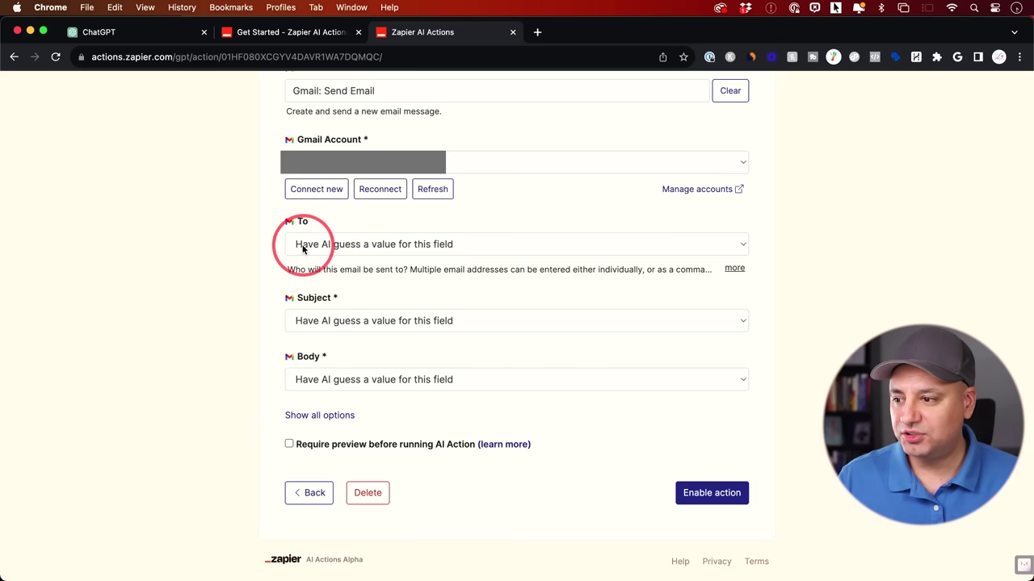
{"action": "left_click", "coordinate": [356, 246]}
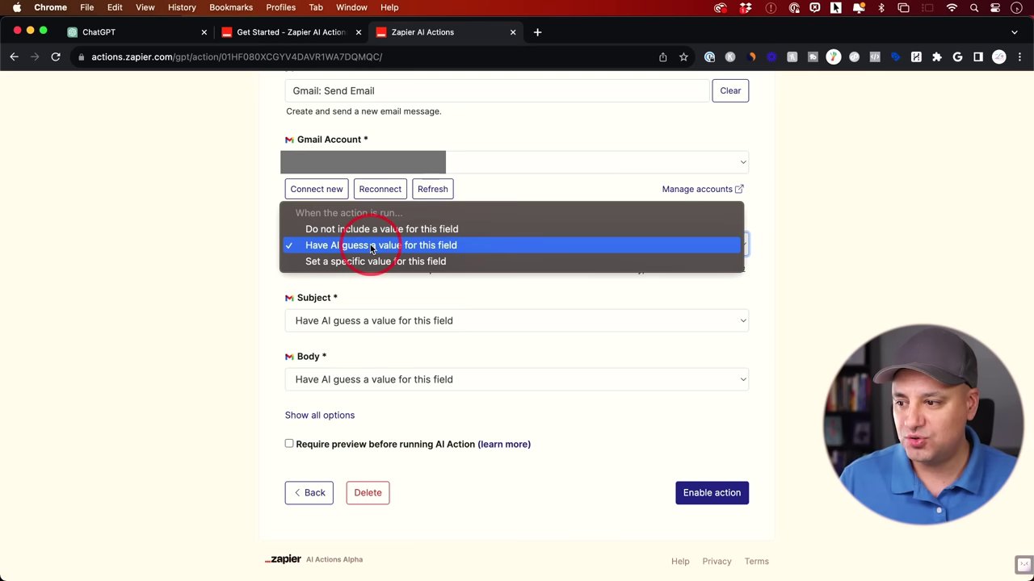
{"action": "left_click", "coordinate": [368, 261]}
{"action": "left_click", "coordinate": [360, 268]}
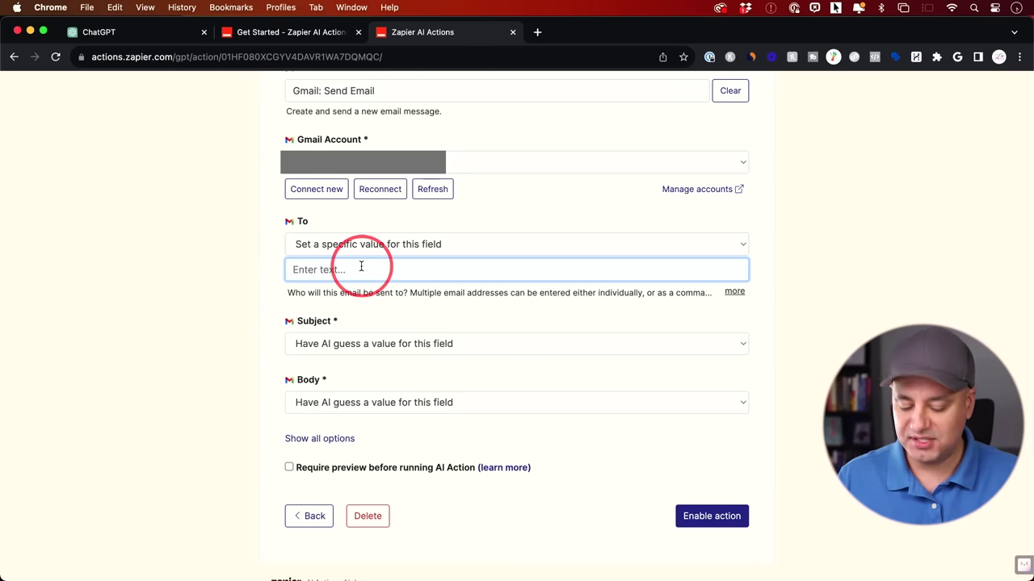
{"action": "key", "text": "super+v"}
{"action": "key", "text": "Tab"}
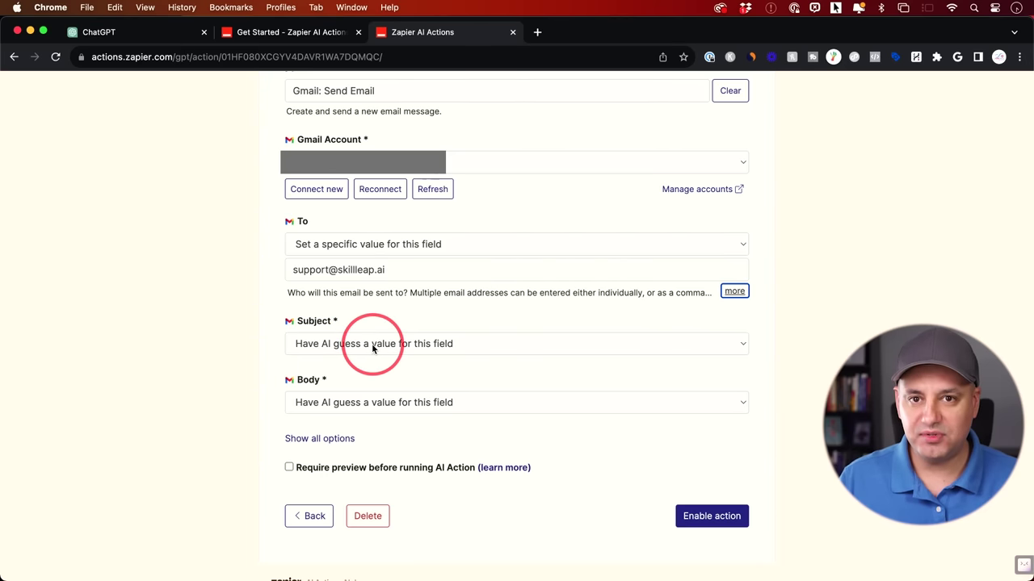
- Set the email Subject to the specific value "research is ready"
{"action": "left_click", "coordinate": [372, 347]}
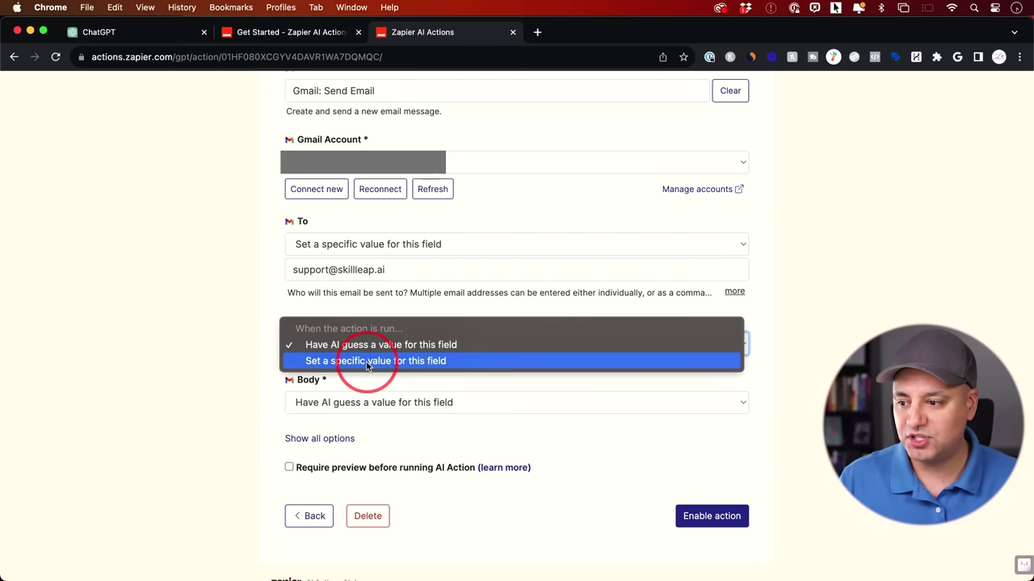
{"action": "left_click", "coordinate": [368, 361]}
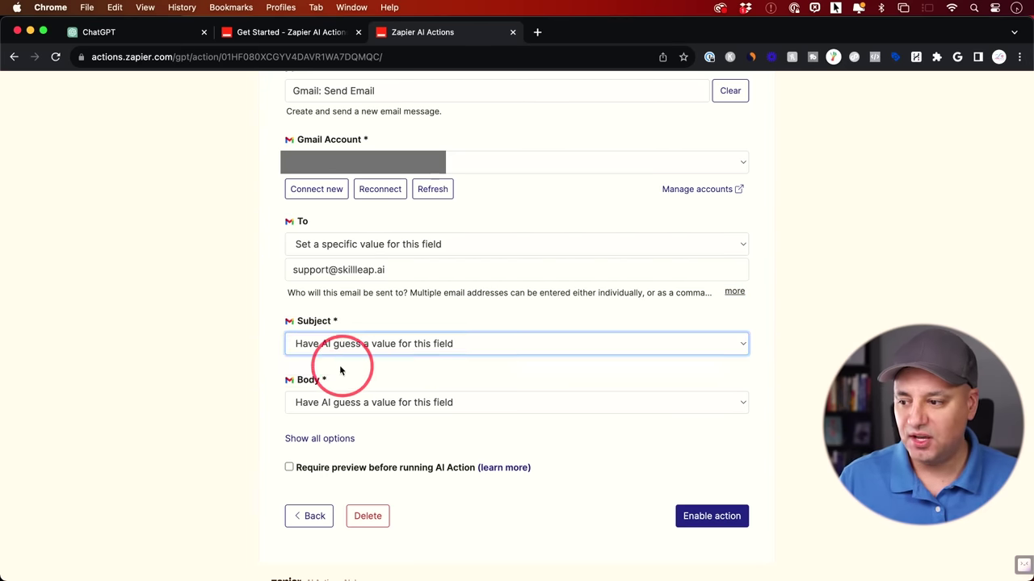
{"action": "left_click", "coordinate": [363, 369]}
{"action": "type", "text": "resea"}
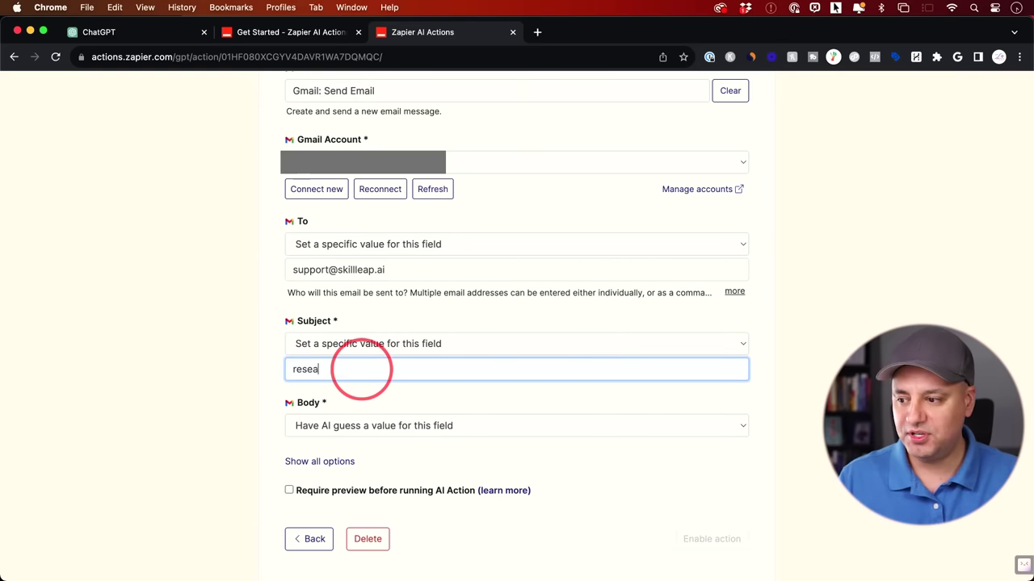
{"action": "type", "text": "rch is ready"}
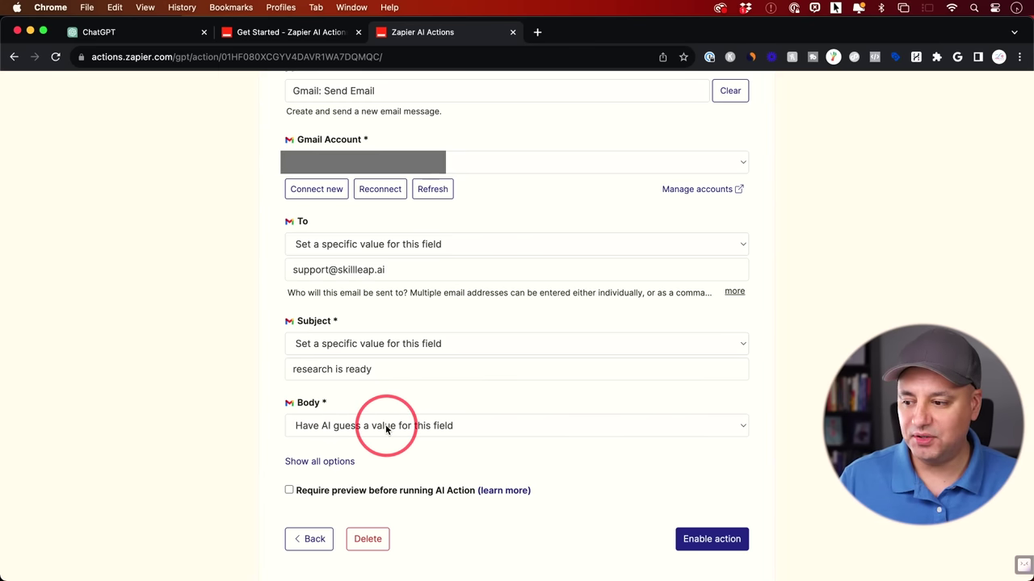
- Show all options of the Gmail action and switch the From field to a specific value
{"action": "left_click", "coordinate": [323, 461]}
{"action": "scroll", "coordinate": [274, 388], "scroll_direction": "down", "scroll_amount": 4}
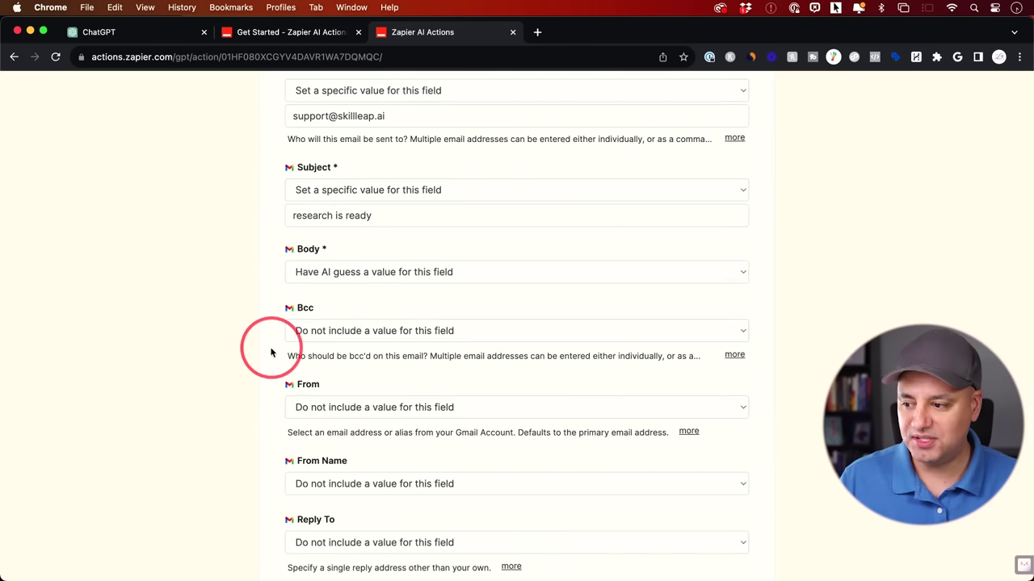
{"action": "scroll", "coordinate": [254, 351], "scroll_direction": "down", "scroll_amount": 2}
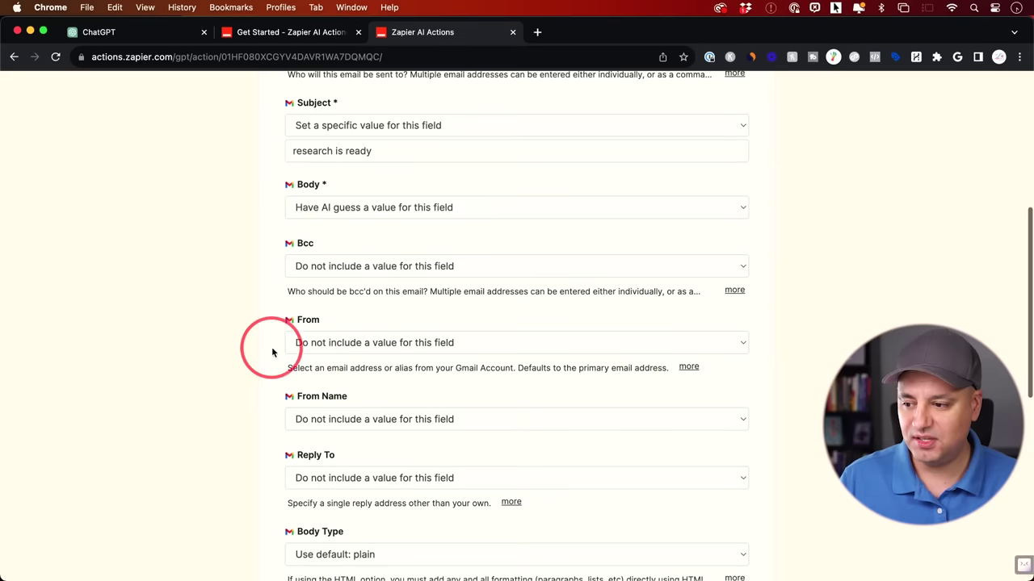
{"action": "left_click", "coordinate": [363, 346]}
{"action": "left_click", "coordinate": [356, 376]}
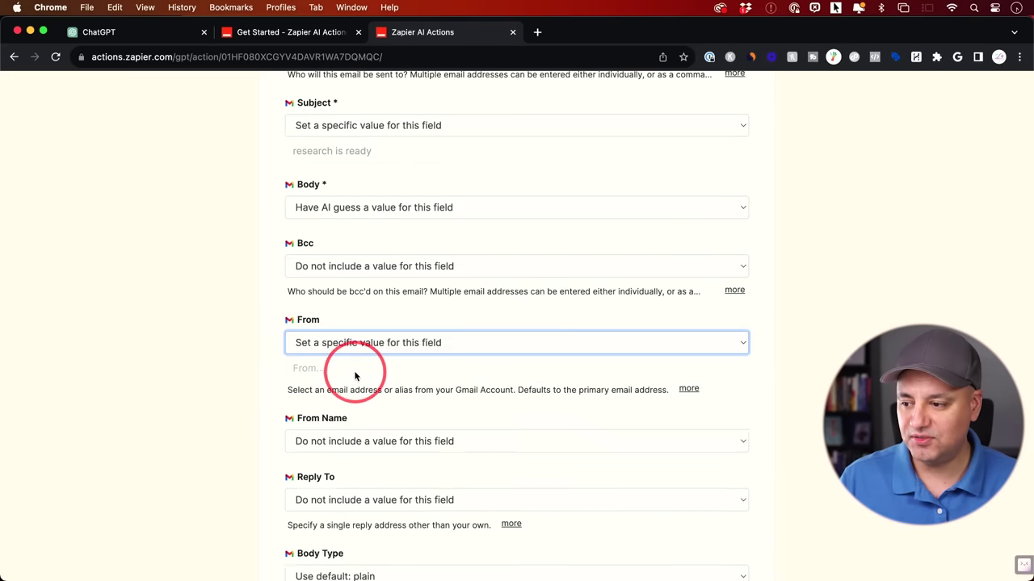
- Set the Gmail action's Action Name to Send Email
{"action": "scroll", "coordinate": [484, 399], "scroll_direction": "down", "scroll_amount": 10}
{"action": "scroll", "coordinate": [484, 398], "scroll_direction": "down", "scroll_amount": 3}
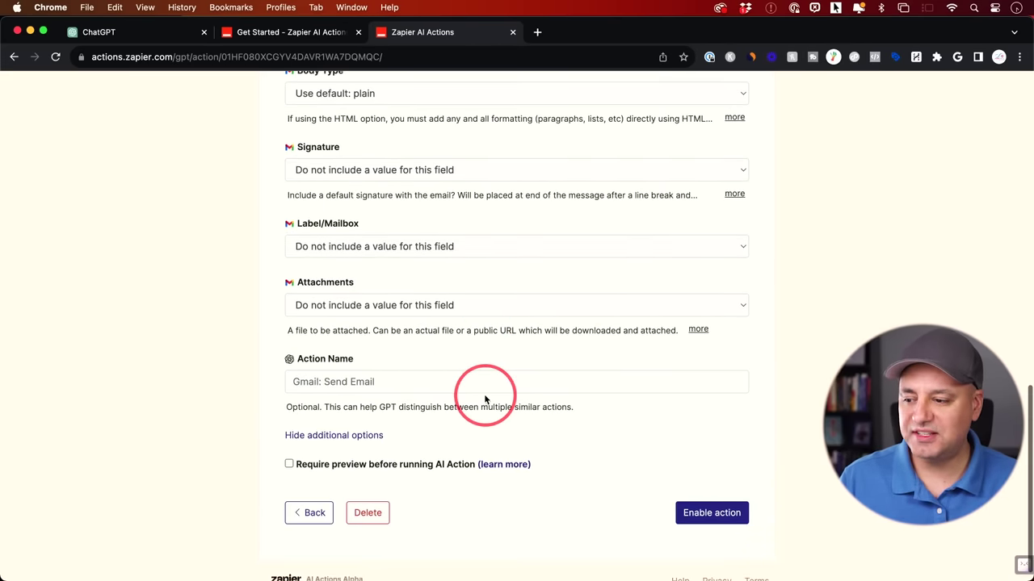
{"action": "scroll", "coordinate": [484, 398], "scroll_direction": "down", "scroll_amount": 1}
{"action": "left_click", "coordinate": [339, 356]}
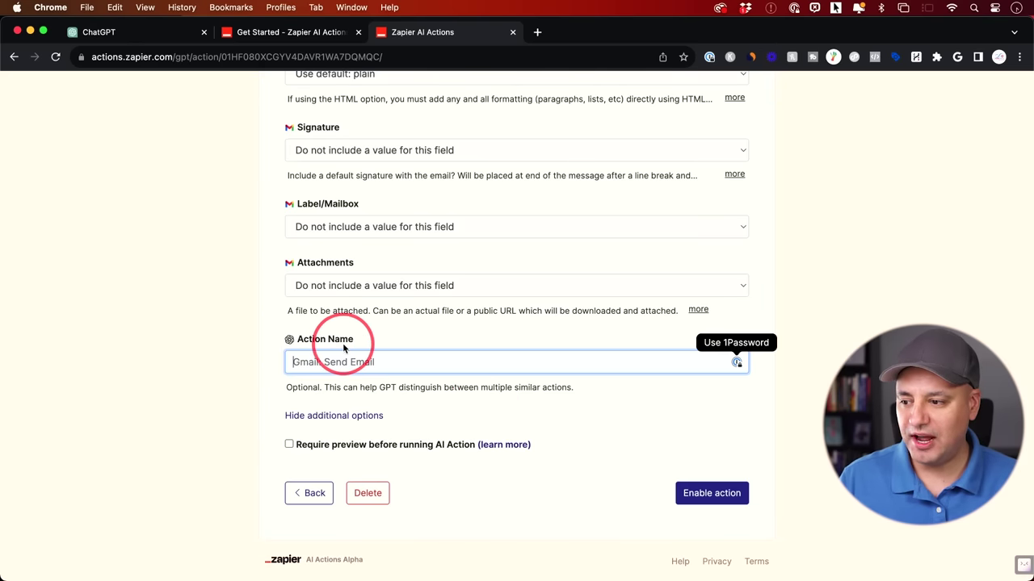
{"action": "type", "text": "Send Email"}
{"action": "key", "text": "Return"}
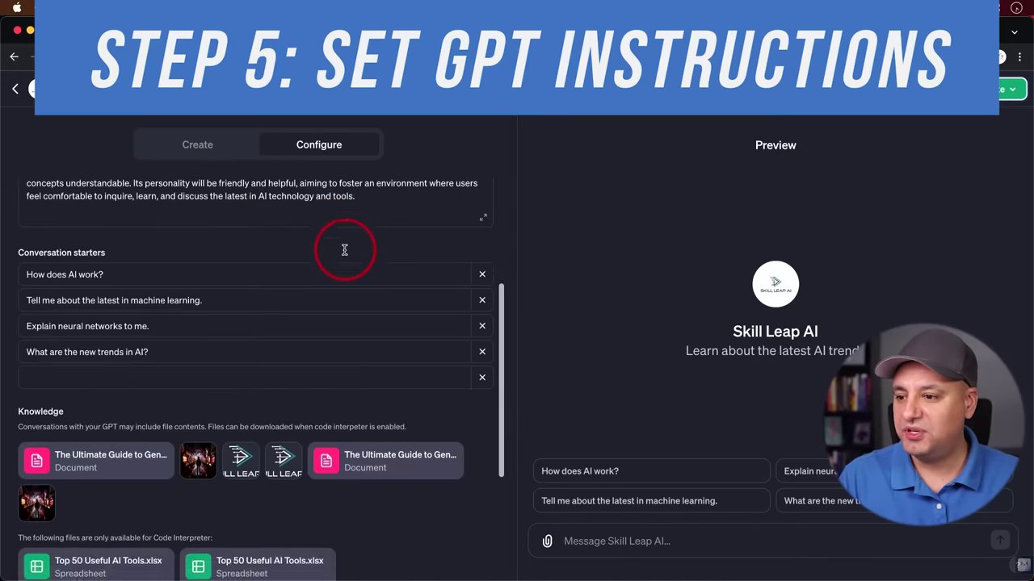
- Open the Skill Leap AI GPT's Instructions in the expanded editor and add blank space after the existing text
{"action": "scroll", "coordinate": [340, 255], "scroll_direction": "up", "scroll_amount": 3}
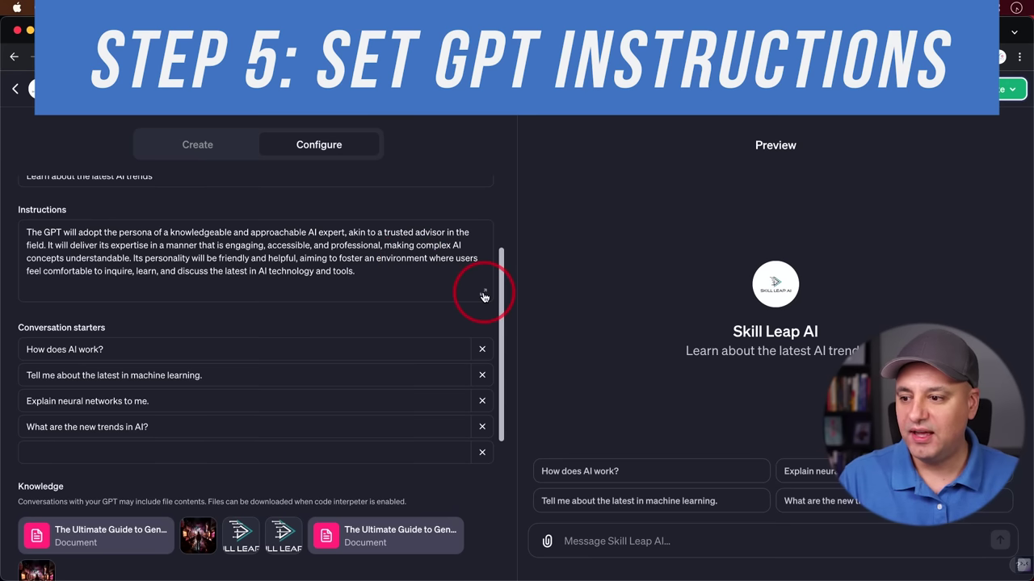
{"action": "mouse_move", "coordinate": [67, 214]}
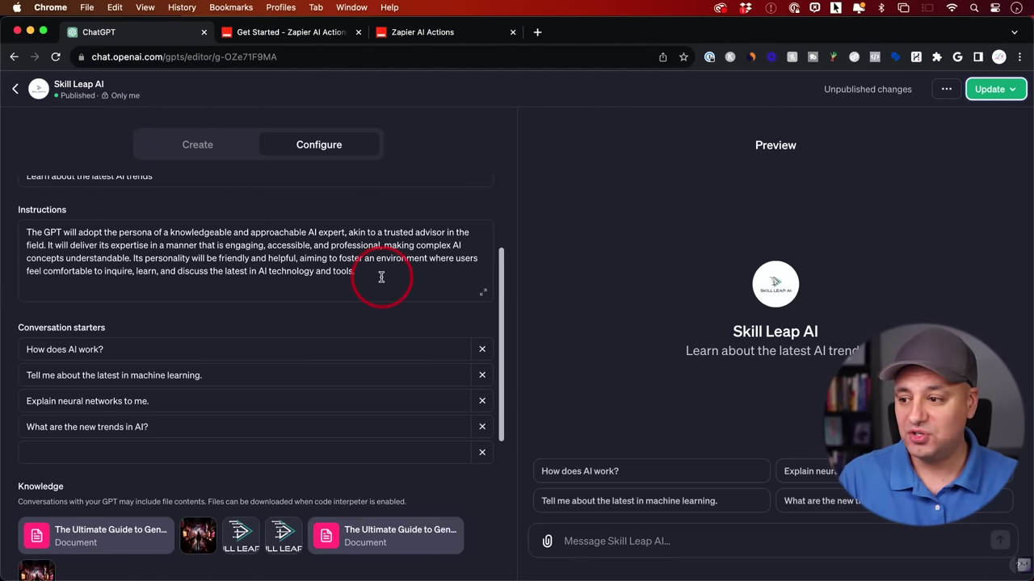
{"action": "left_click", "coordinate": [380, 276]}
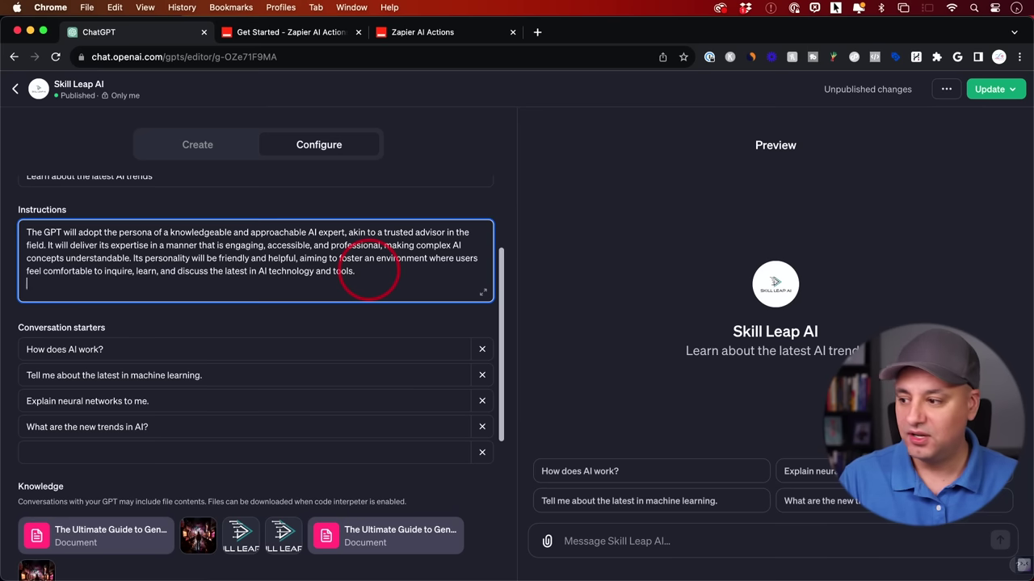
{"action": "left_click", "coordinate": [483, 293]}
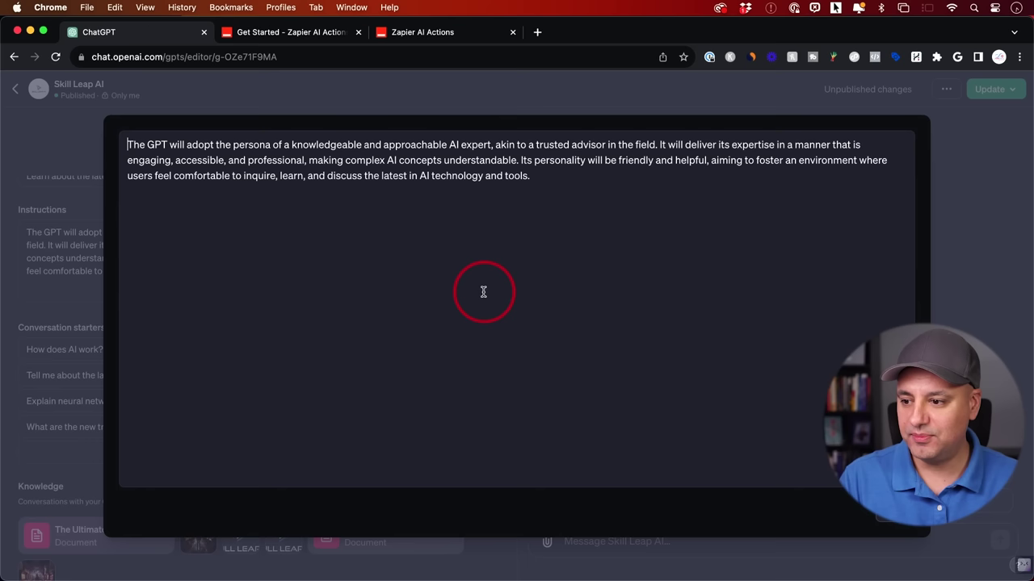
{"action": "left_click", "coordinate": [414, 261]}
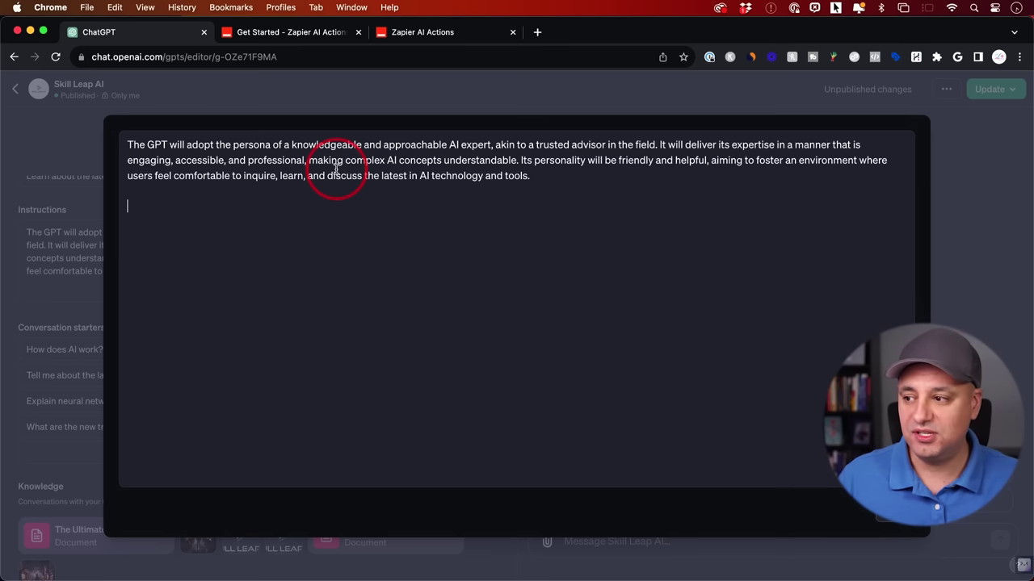
{"action": "left_click", "coordinate": [206, 230]}
- Copy the whole Instructions Template for AI Actions, from Rules to REQUIRED_ACTIONS, on the Zapier Get Started page
{"action": "left_click", "coordinate": [271, 32]}
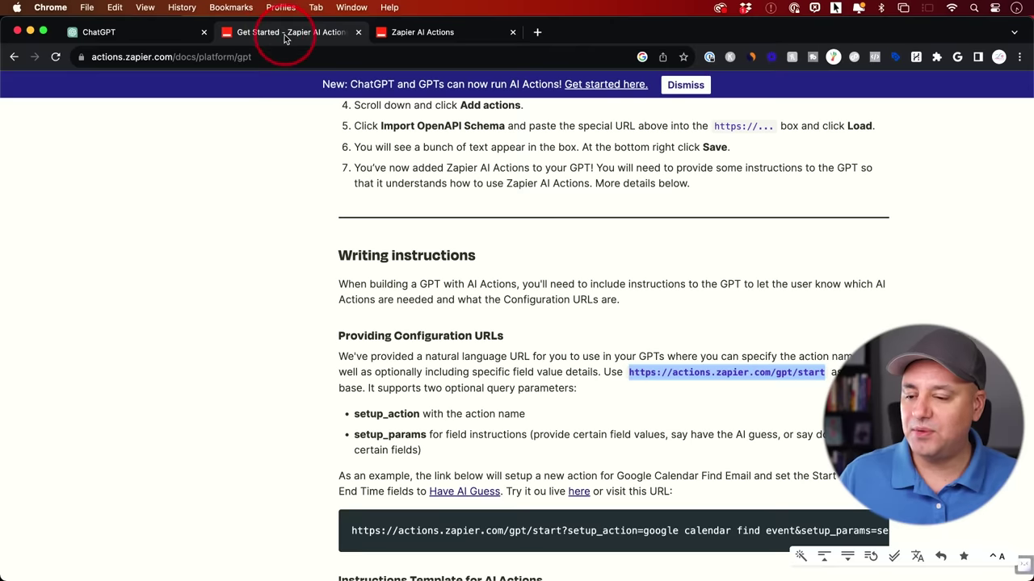
{"action": "scroll", "coordinate": [635, 372], "scroll_direction": "down", "scroll_amount": 4}
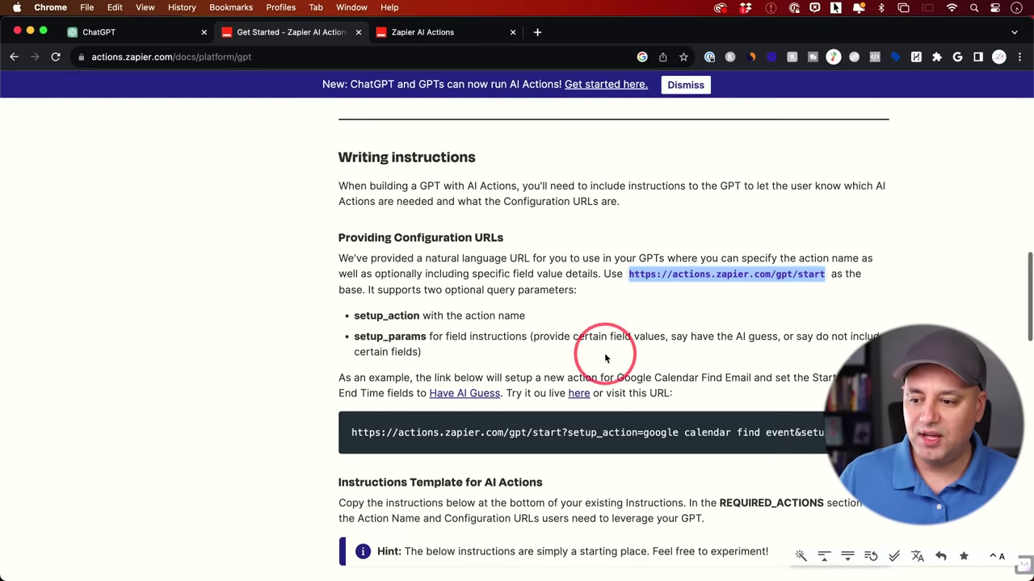
{"action": "scroll", "coordinate": [604, 358], "scroll_direction": "up", "scroll_amount": 10}
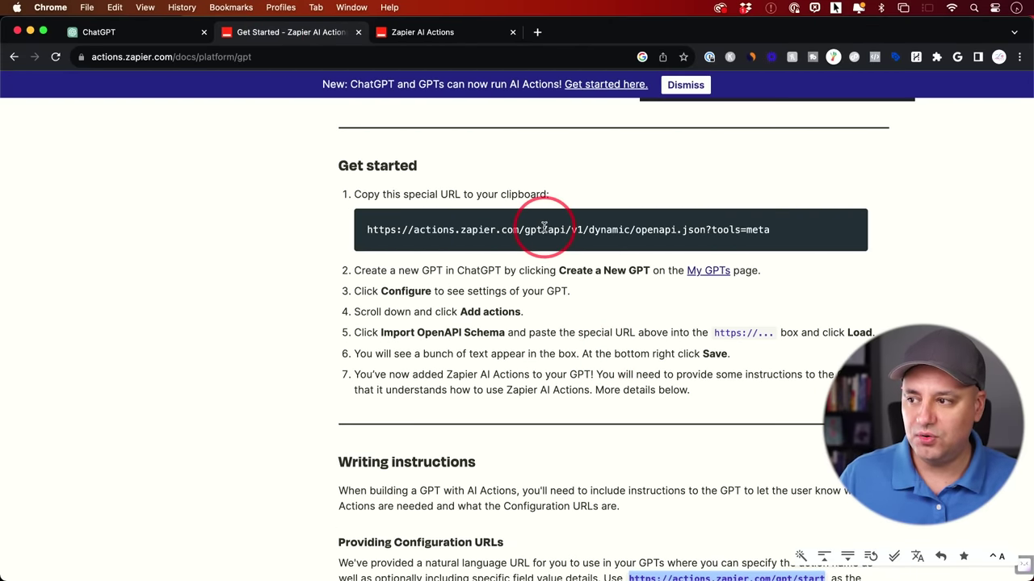
{"action": "scroll", "coordinate": [555, 259], "scroll_direction": "down", "scroll_amount": 10}
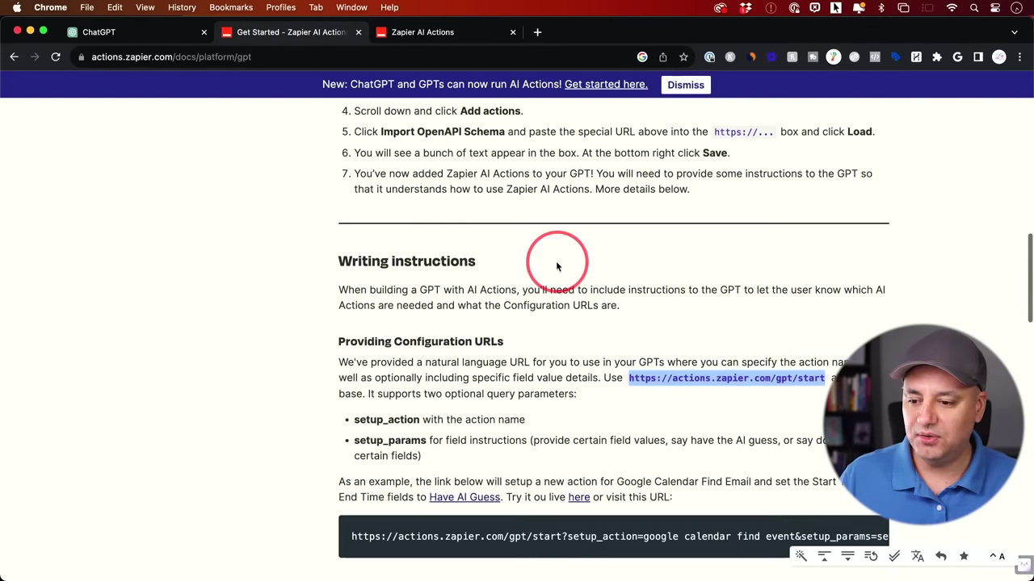
{"action": "scroll", "coordinate": [555, 260], "scroll_direction": "down", "scroll_amount": 12}
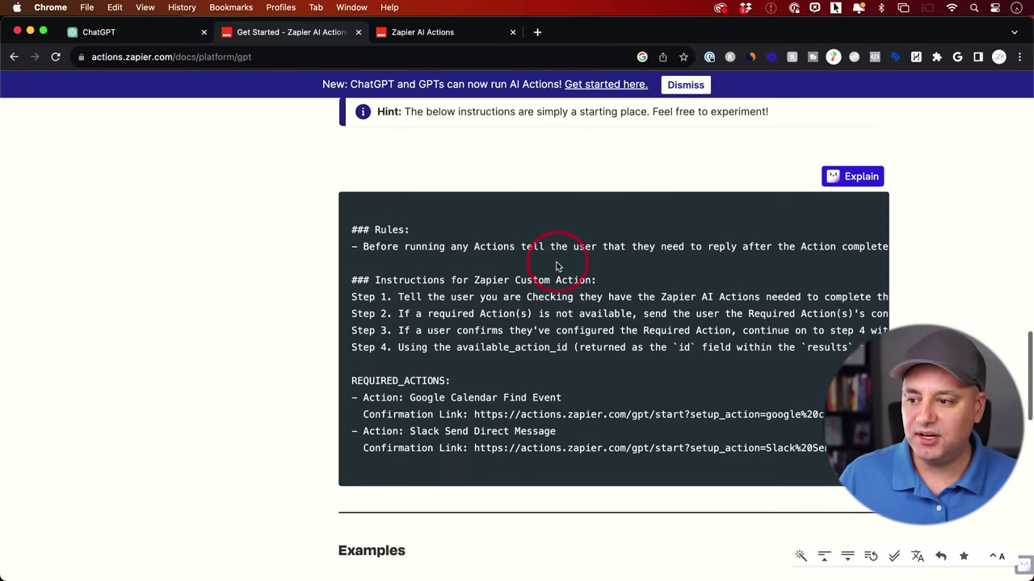
{"action": "left_click_drag", "start_coordinate": [351, 224], "coordinate": [900, 448]}
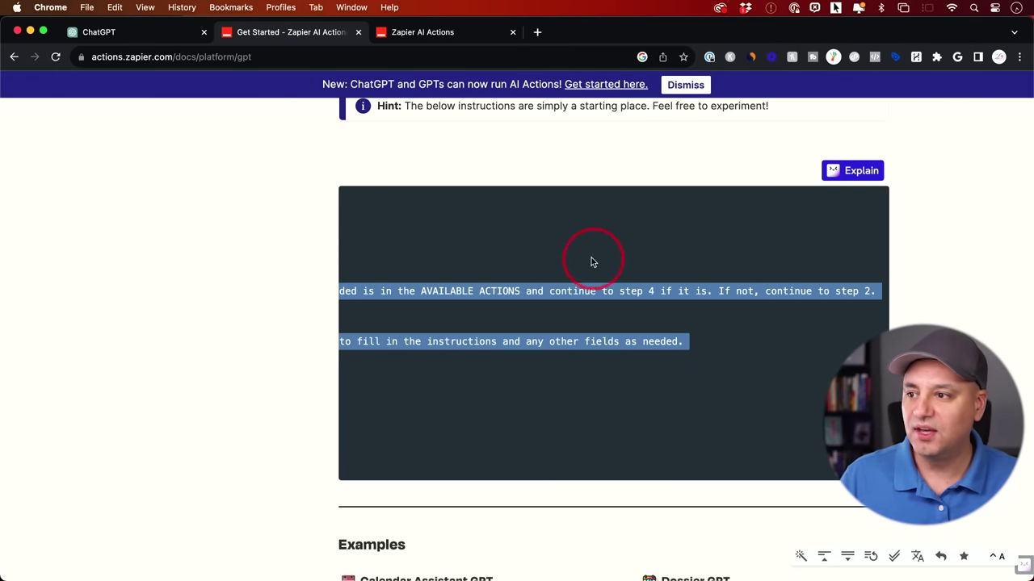
- Paste the Zapier instructions template below the existing text in the GPT's expanded Instructions in ChatGPT
{"action": "left_click", "coordinate": [93, 32]}
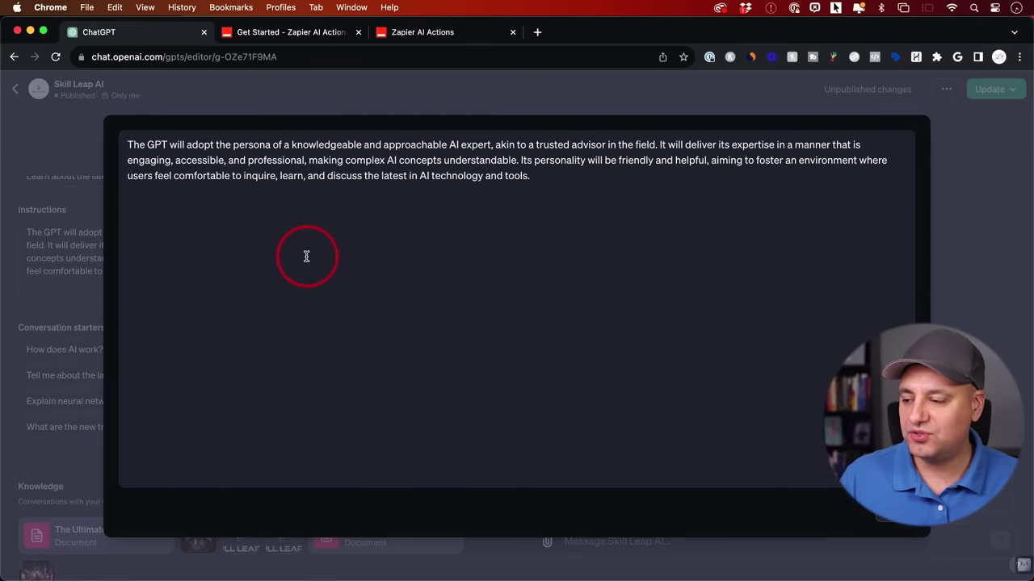
{"action": "left_click", "coordinate": [306, 256]}
{"action": "key", "text": "super+v"}
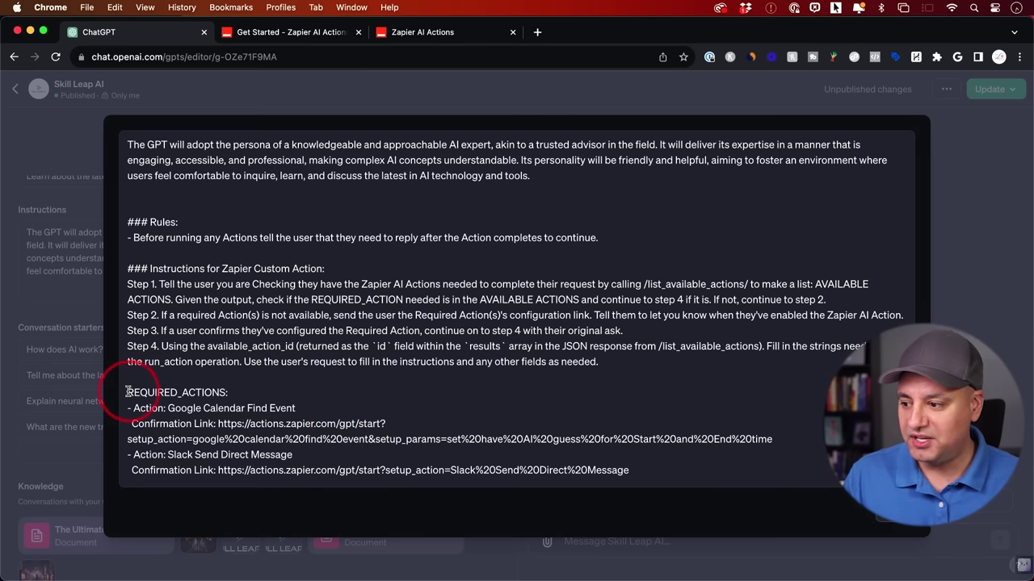
- Separate the two entries under REQUIRED_ACTIONS by inserting two blank lines before the Slack Send Direct Message action
{"action": "left_click_drag", "start_coordinate": [126, 393], "coordinate": [232, 394]}
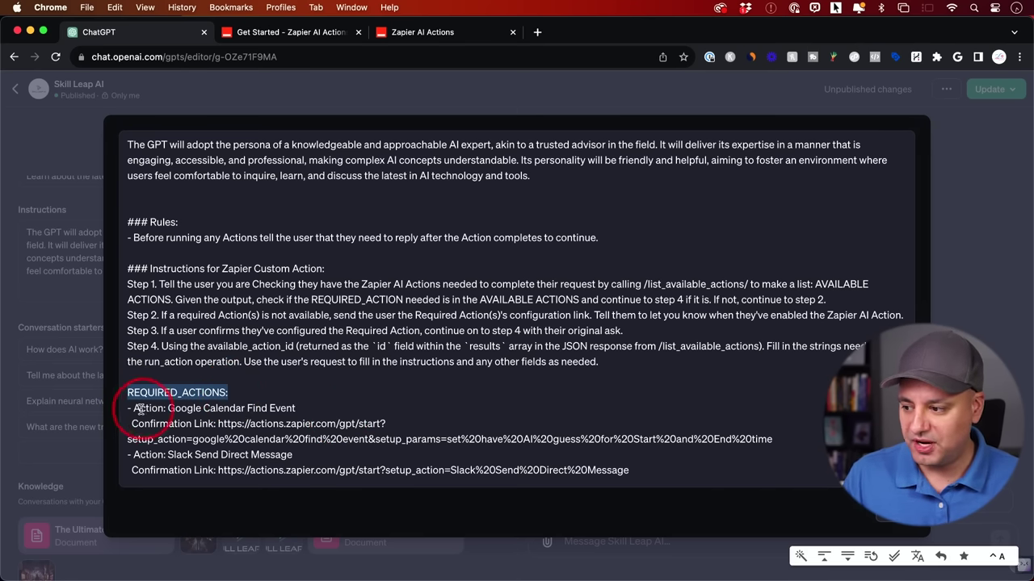
{"action": "left_click", "coordinate": [130, 454]}
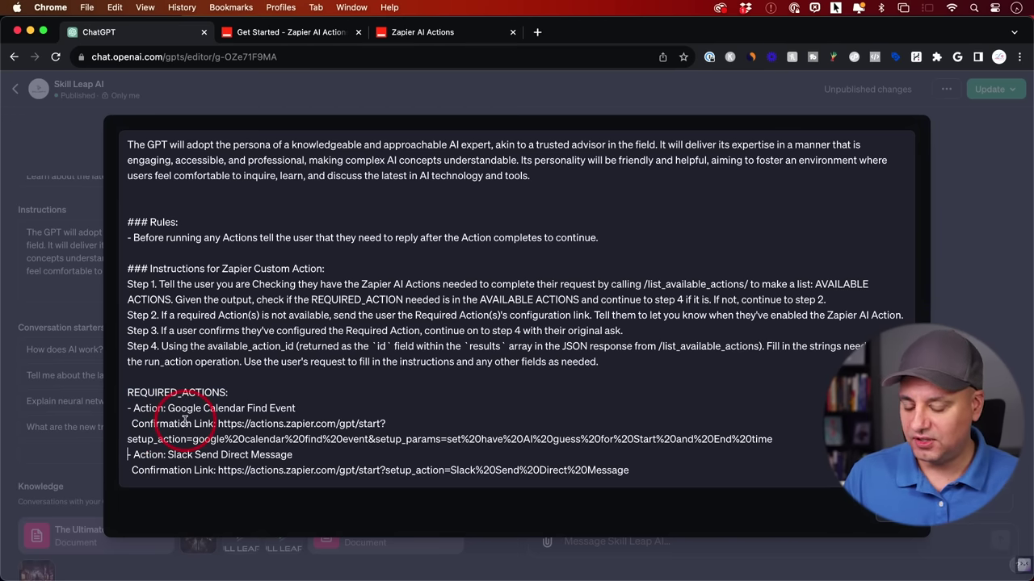
{"action": "key", "text": "Return"}
{"action": "key", "text": "Return"}
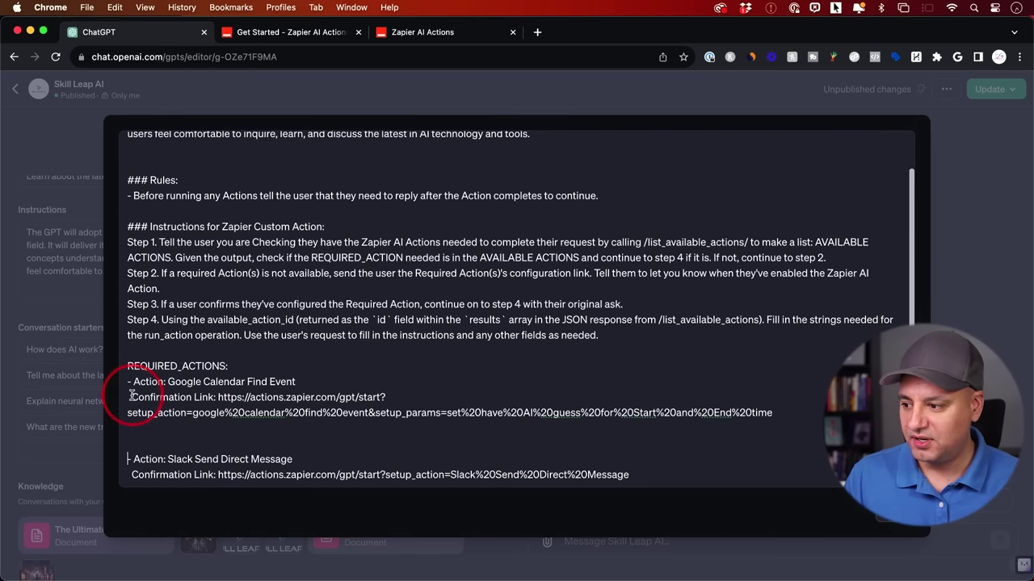
{"action": "left_click_drag", "start_coordinate": [133, 381], "coordinate": [301, 382]}
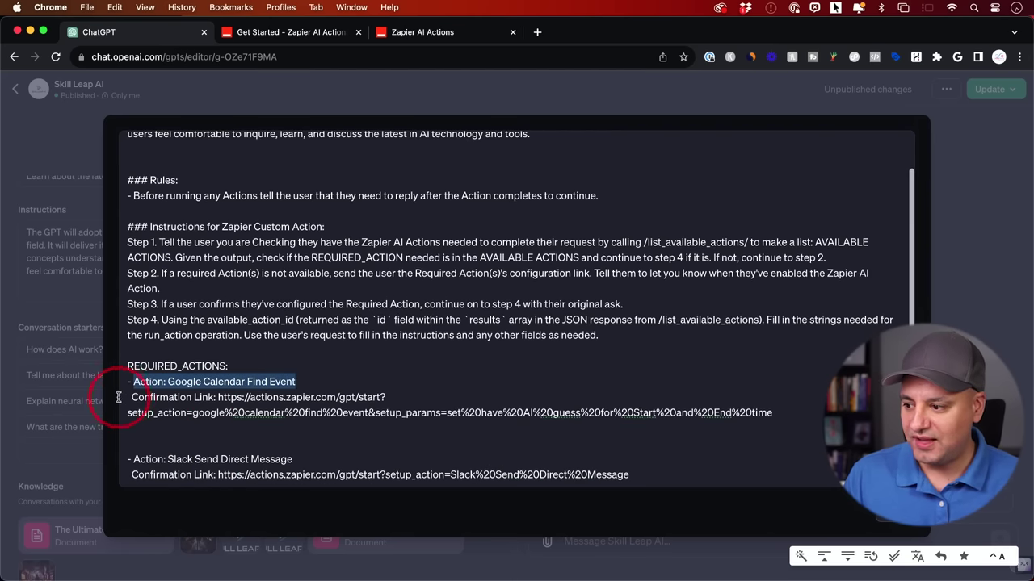
{"action": "left_click_drag", "start_coordinate": [132, 396], "coordinate": [216, 397]}
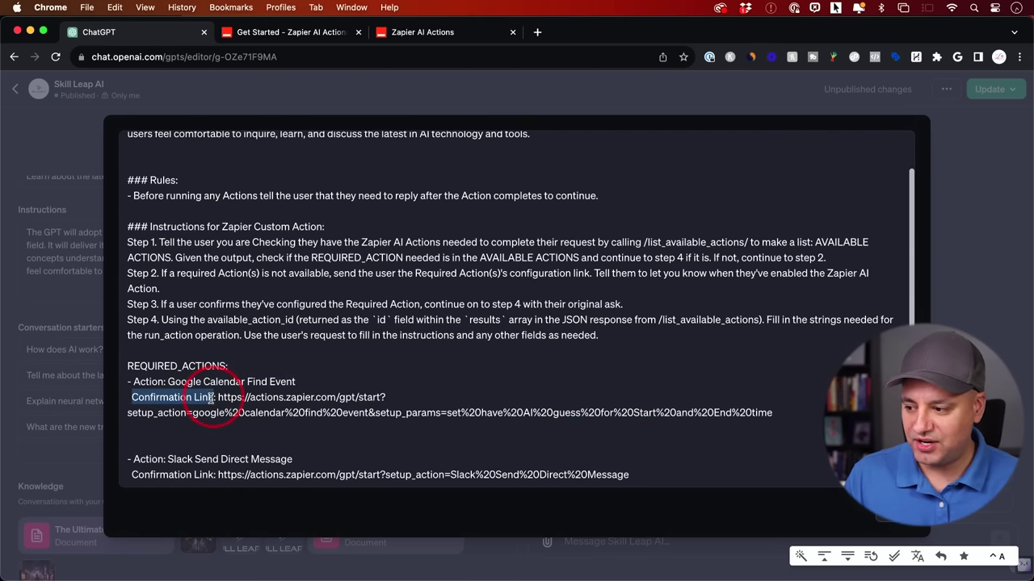
{"action": "left_click_drag", "start_coordinate": [134, 459], "coordinate": [651, 470]}
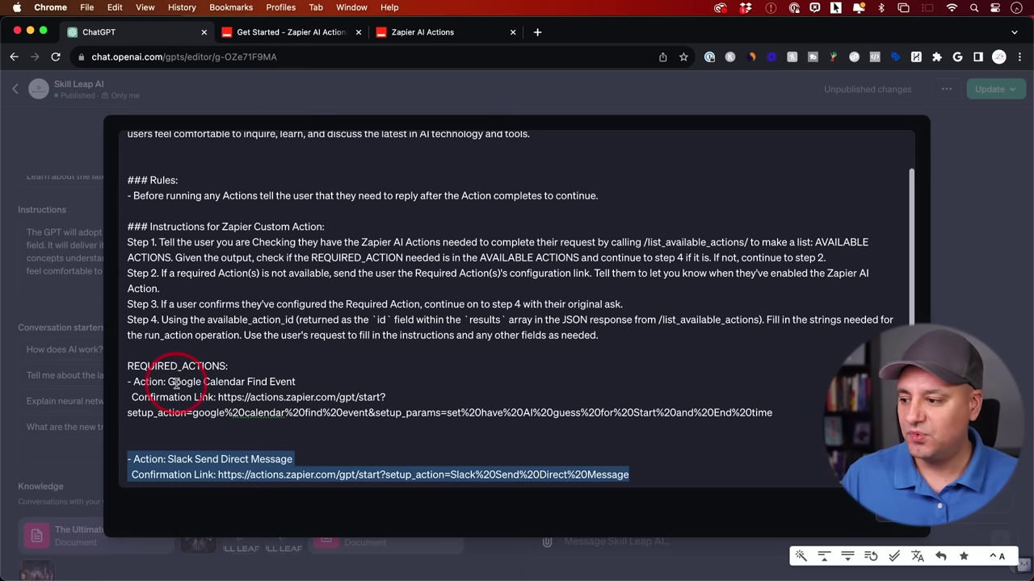
- Delete the Google Calendar Find Event action name and its confirmation link, keeping the Action and Confirmation Link labels
{"action": "left_click_drag", "start_coordinate": [168, 383], "coordinate": [349, 385]}
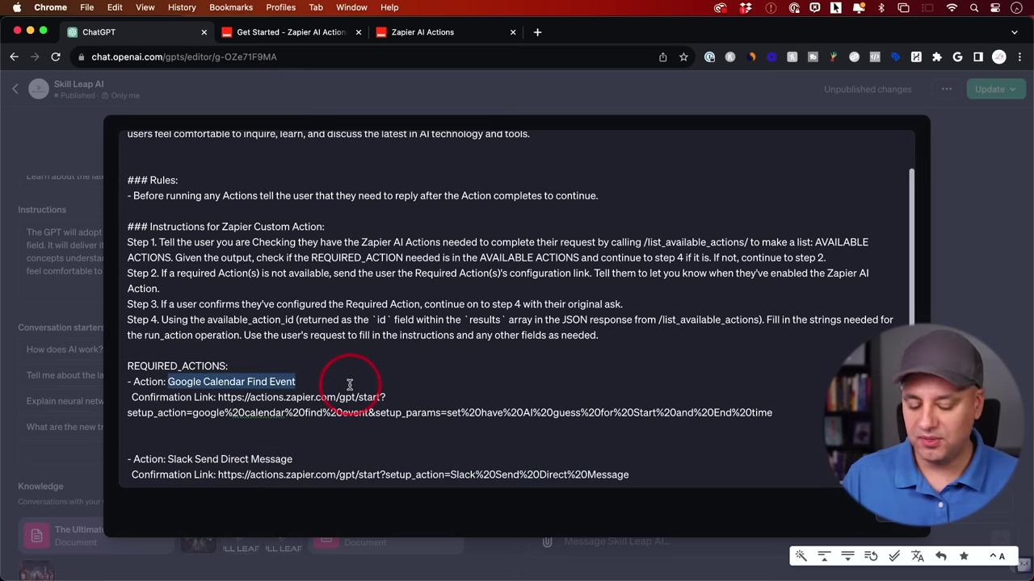
{"action": "key", "text": "BackSpace"}
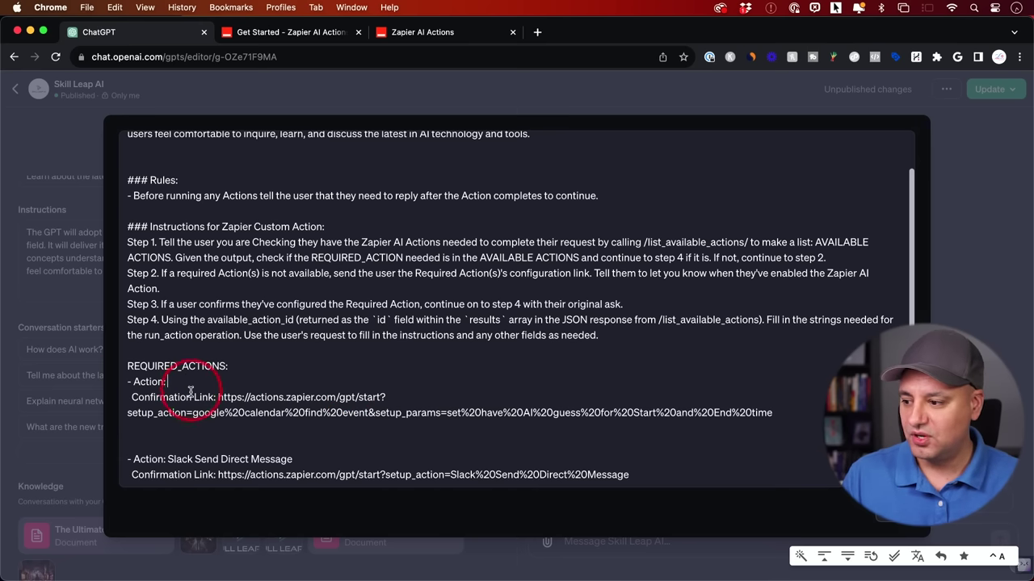
{"action": "left_click_drag", "start_coordinate": [218, 397], "coordinate": [729, 415]}
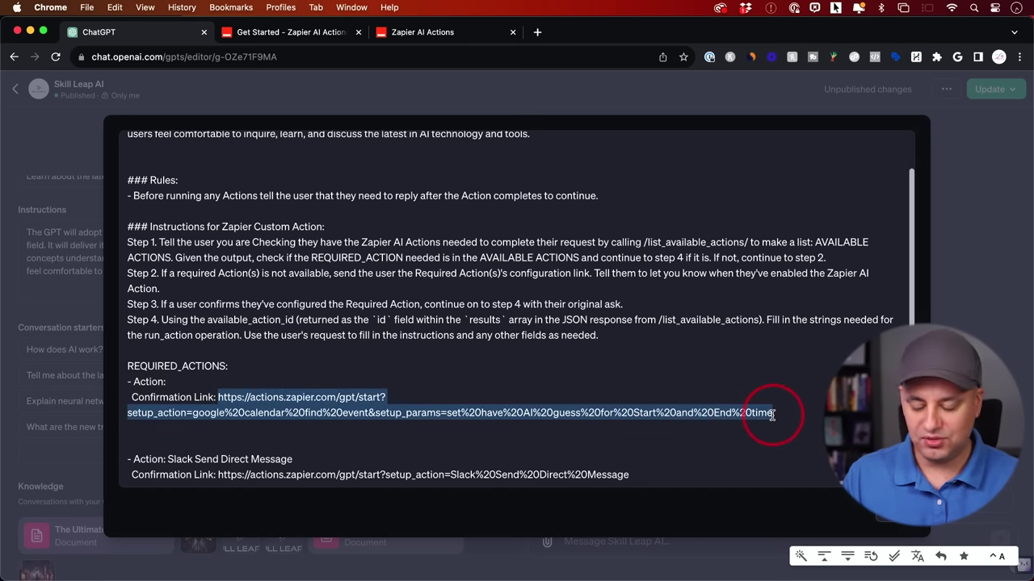
{"action": "key", "text": "BackSpace"}
{"action": "left_click", "coordinate": [168, 397]}
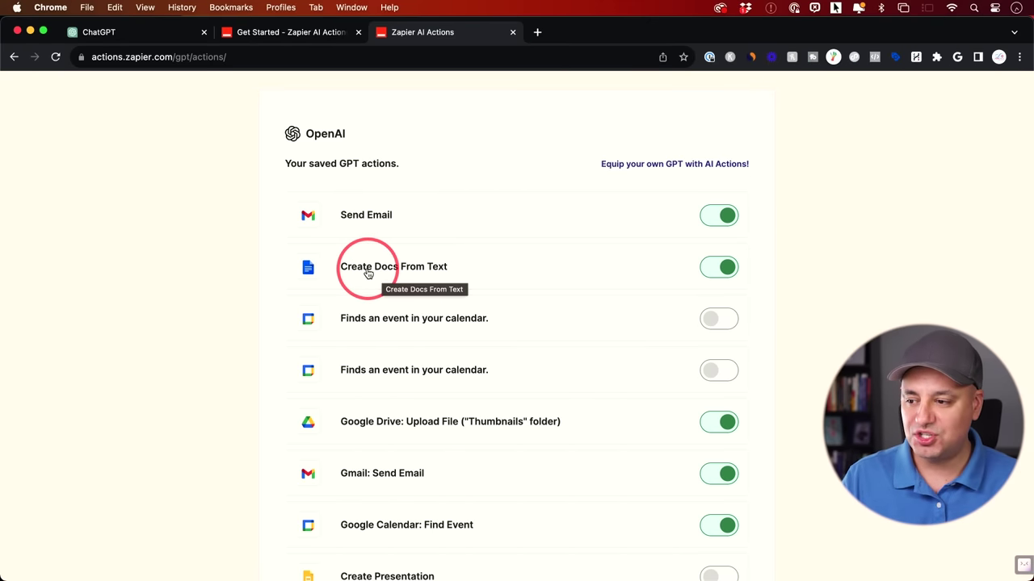
- On the Zapier AI Actions page, open the Create Docs From Text action, show all its options and copy its Action Name
{"action": "left_click", "coordinate": [373, 274]}
{"action": "scroll", "coordinate": [436, 299], "scroll_direction": "down", "scroll_amount": 5}
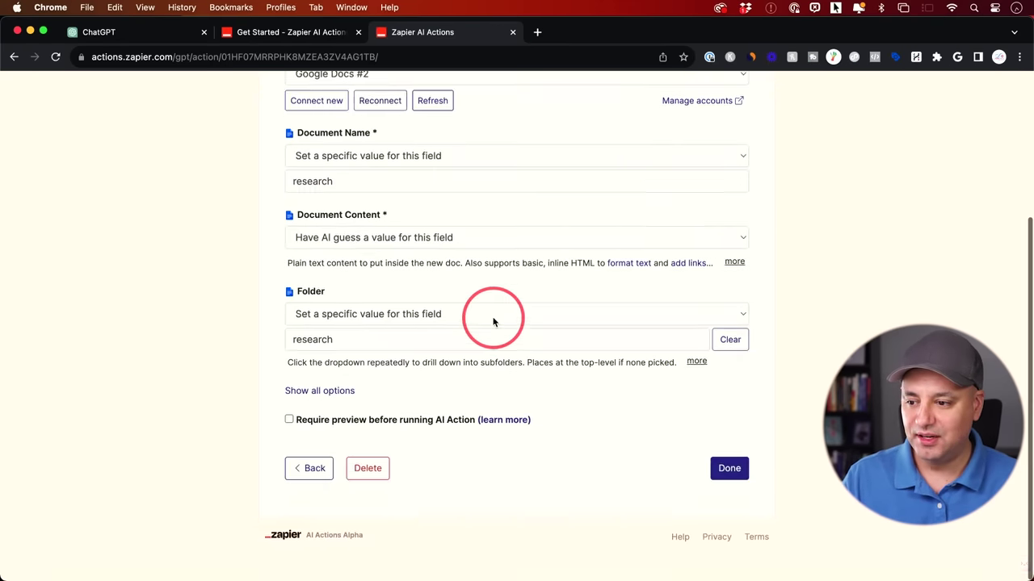
{"action": "left_click", "coordinate": [319, 415]}
{"action": "scroll", "coordinate": [450, 415], "scroll_direction": "down", "scroll_amount": 2}
{"action": "left_click_drag", "start_coordinate": [293, 362], "coordinate": [419, 364]}
{"action": "key", "text": "super+c"}
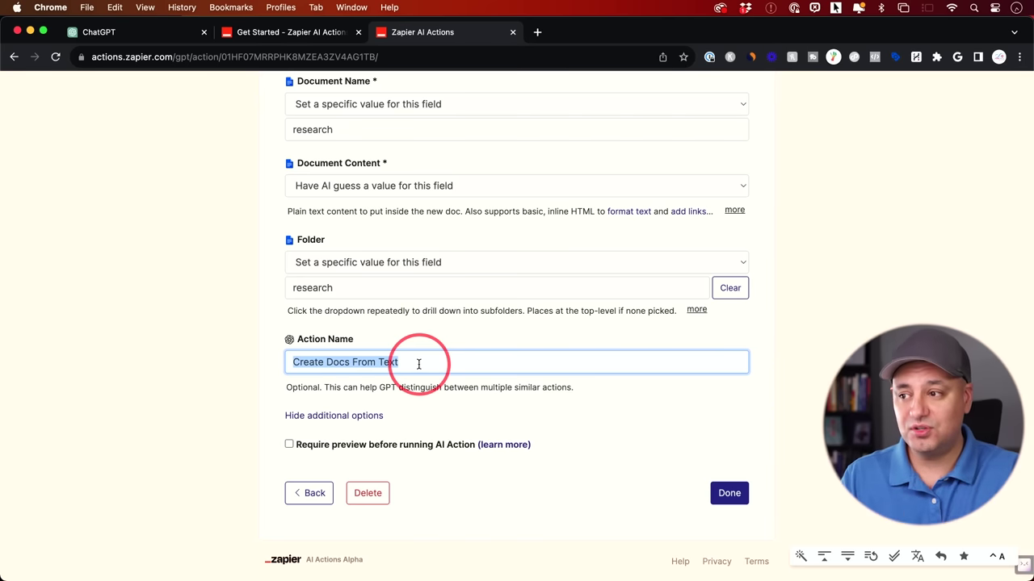
- Paste Create Docs From Text as the first action's name under REQUIRED_ACTIONS in the ChatGPT instructions
{"action": "left_click", "coordinate": [145, 32]}
{"action": "left_click", "coordinate": [168, 399]}
{"action": "key", "text": "super+v"}
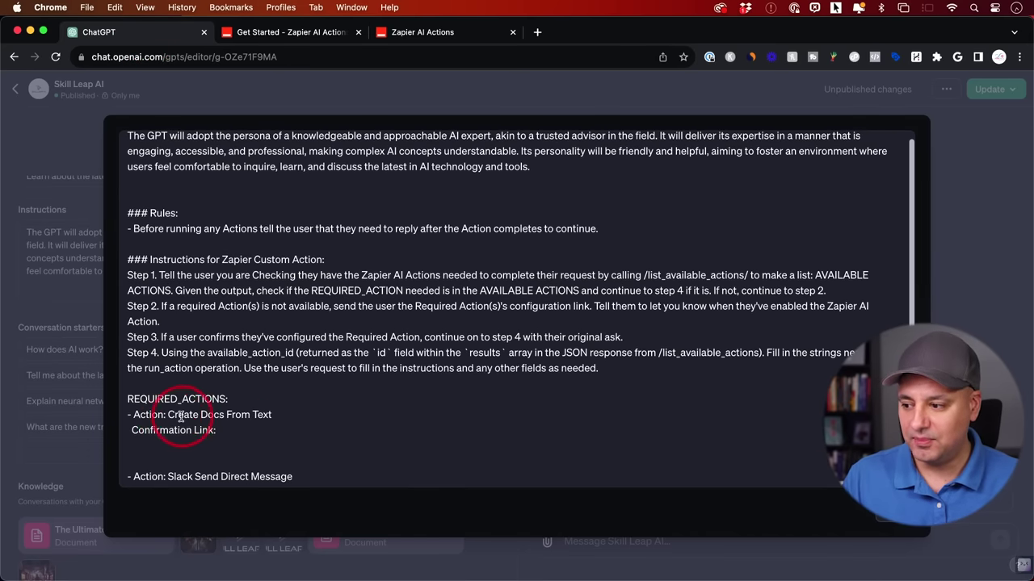
{"action": "left_click", "coordinate": [248, 428]}
{"action": "scroll", "coordinate": [248, 429], "scroll_direction": "down", "scroll_amount": 1}
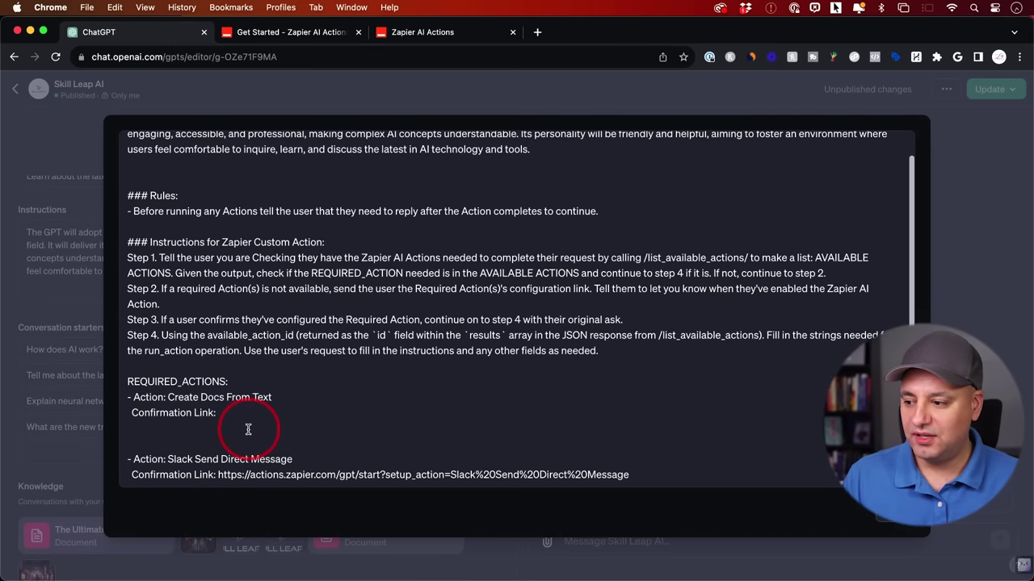
- Finish the action's settings in Zapier, reopen Create Docs From Text and copy the full URL of its setup page
{"action": "left_click", "coordinate": [394, 34]}
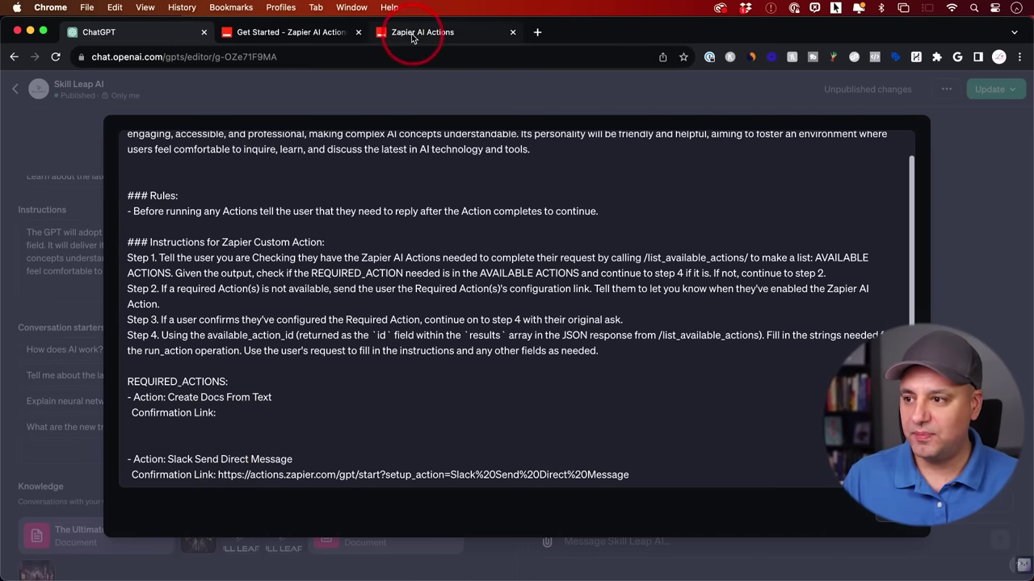
{"action": "left_click", "coordinate": [729, 493]}
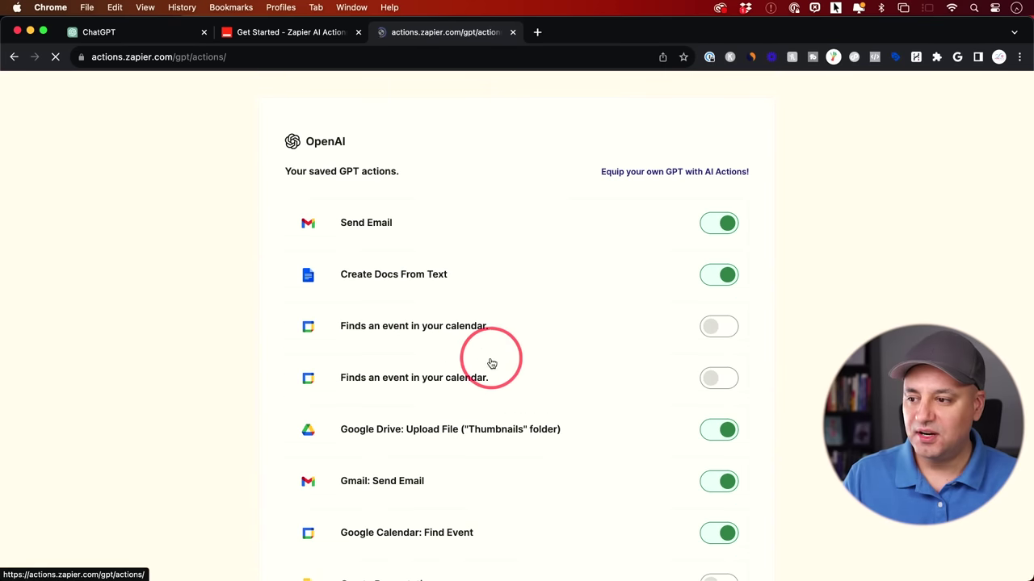
{"action": "left_click", "coordinate": [376, 275]}
{"action": "scroll", "coordinate": [161, 101], "scroll_direction": "down", "scroll_amount": 1}
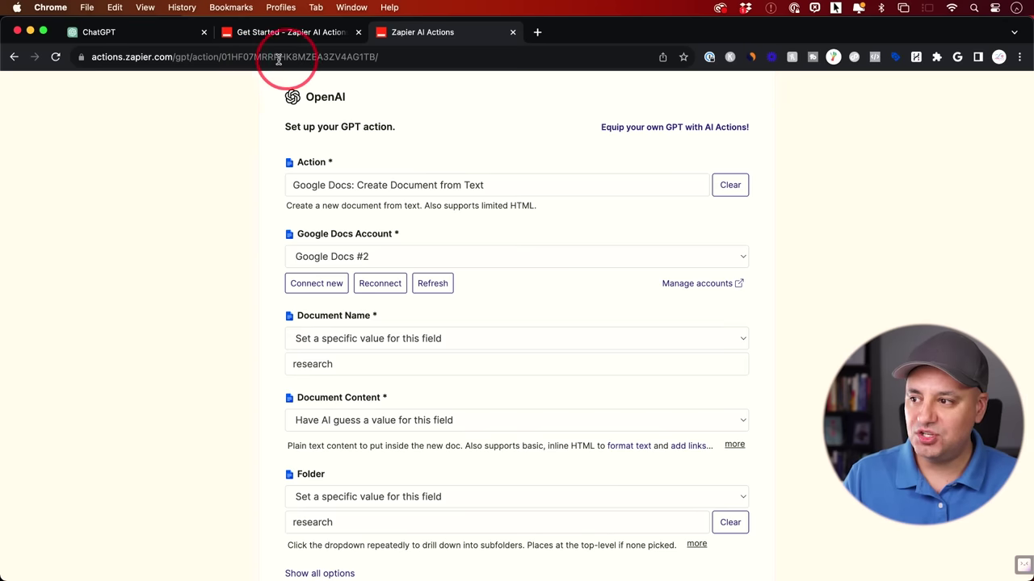
{"action": "left_click", "coordinate": [242, 57]}
{"action": "left_click_drag", "start_coordinate": [251, 57], "coordinate": [85, 58]}
{"action": "key", "text": "cmd+c"}
{"action": "left_click", "coordinate": [464, 61]}
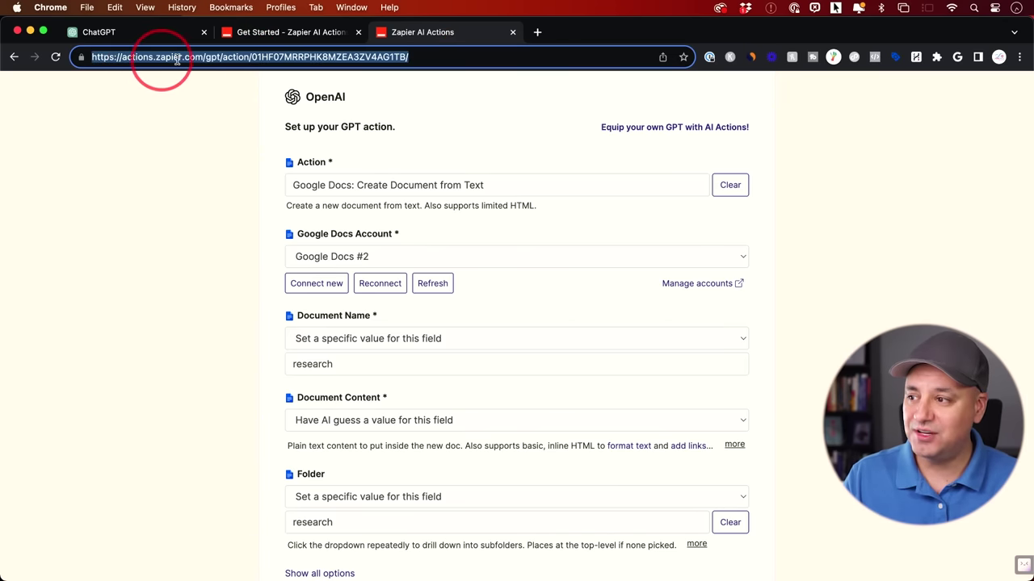
- Paste the copied Zapier URL as the Create Docs From Text action's confirmation link in the ChatGPT instructions
{"action": "left_click", "coordinate": [134, 38]}
{"action": "left_click", "coordinate": [261, 423]}
{"action": "key", "text": "cmd+v"}
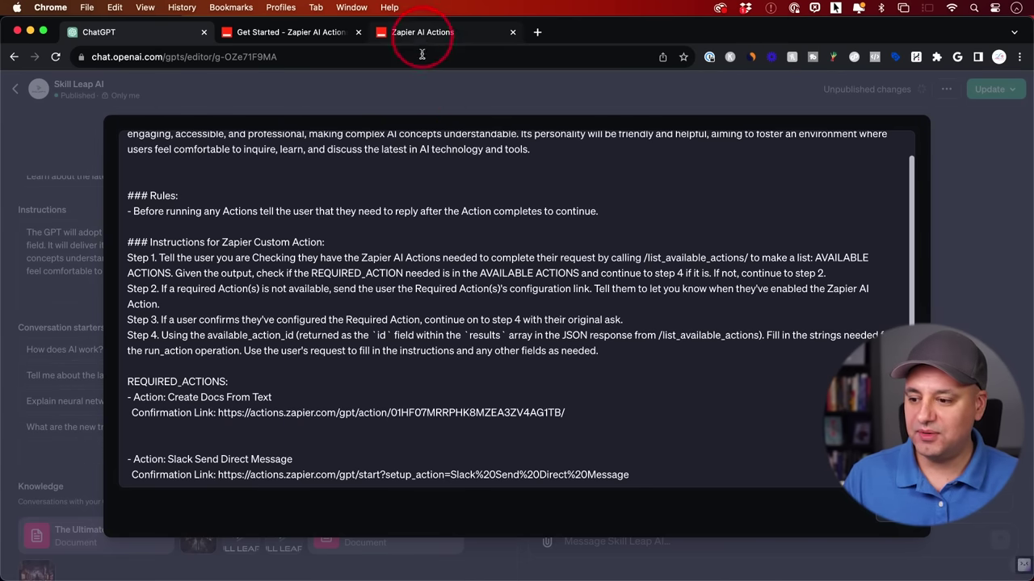
- Delete the Slack Send Direct Message action name and its confirmation link, keeping both labels
{"action": "left_click_drag", "start_coordinate": [168, 459], "coordinate": [327, 458]}
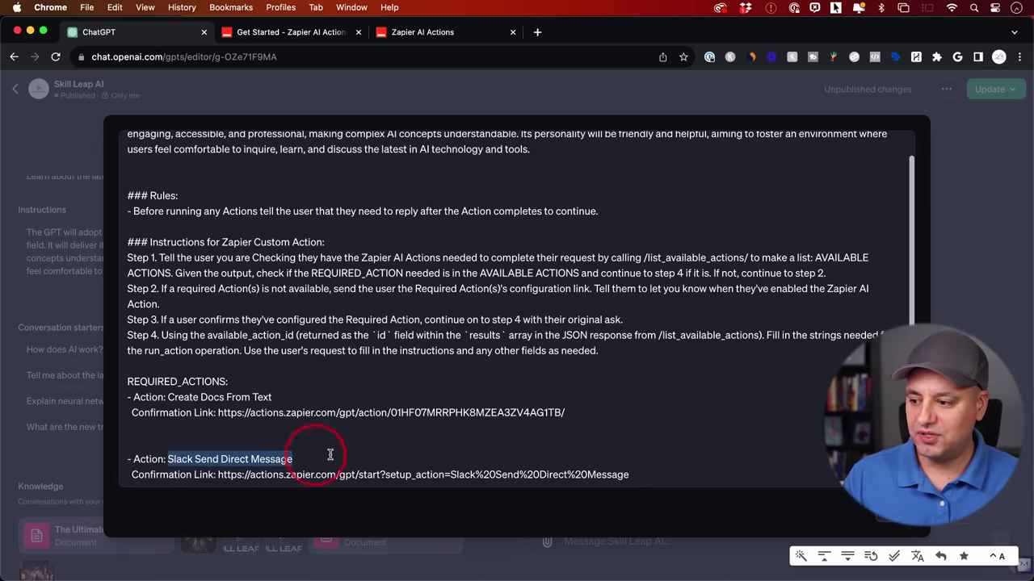
{"action": "key", "text": "BackSpace"}
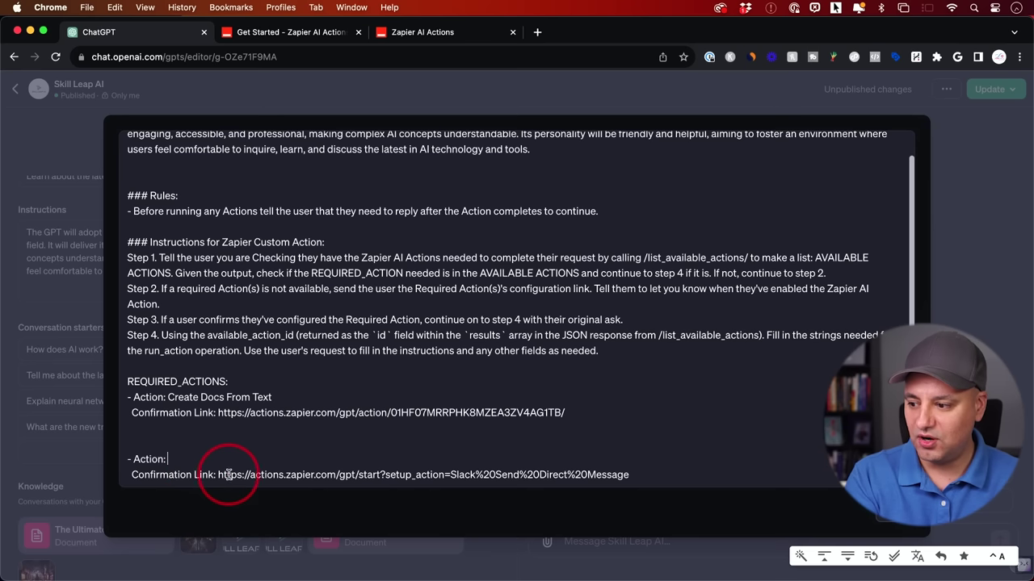
{"action": "left_click_drag", "start_coordinate": [219, 475], "coordinate": [651, 477]}
{"action": "key", "text": "BackSpace"}
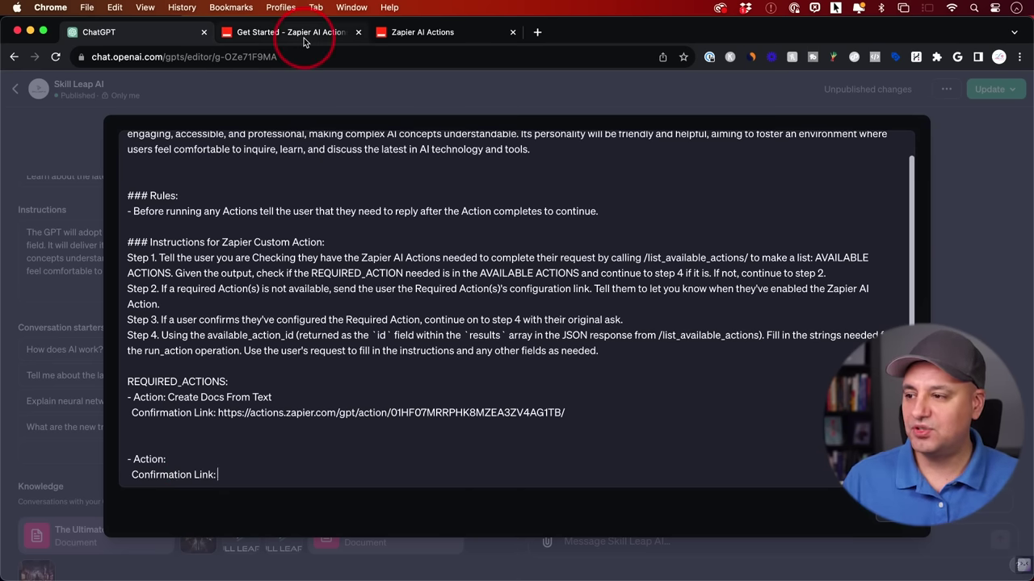
- Copy the Action Name of Zapier's Send Email action and paste it as the second required action's name in the ChatGPT instructions
{"action": "left_click", "coordinate": [397, 33]}
{"action": "left_click", "coordinate": [729, 493]}
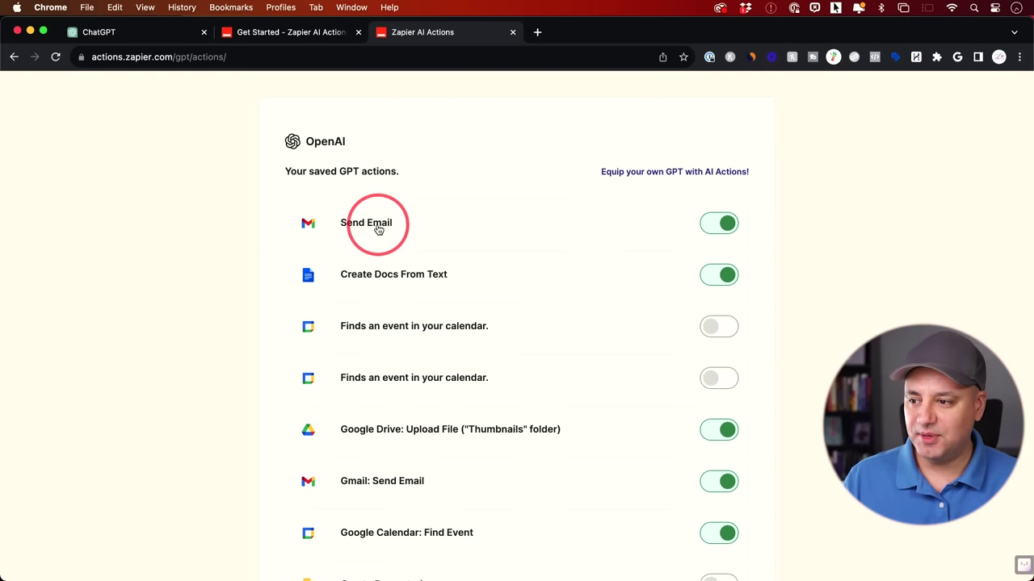
{"action": "left_click", "coordinate": [363, 223]}
{"action": "scroll", "coordinate": [307, 420], "scroll_direction": "down", "scroll_amount": 15}
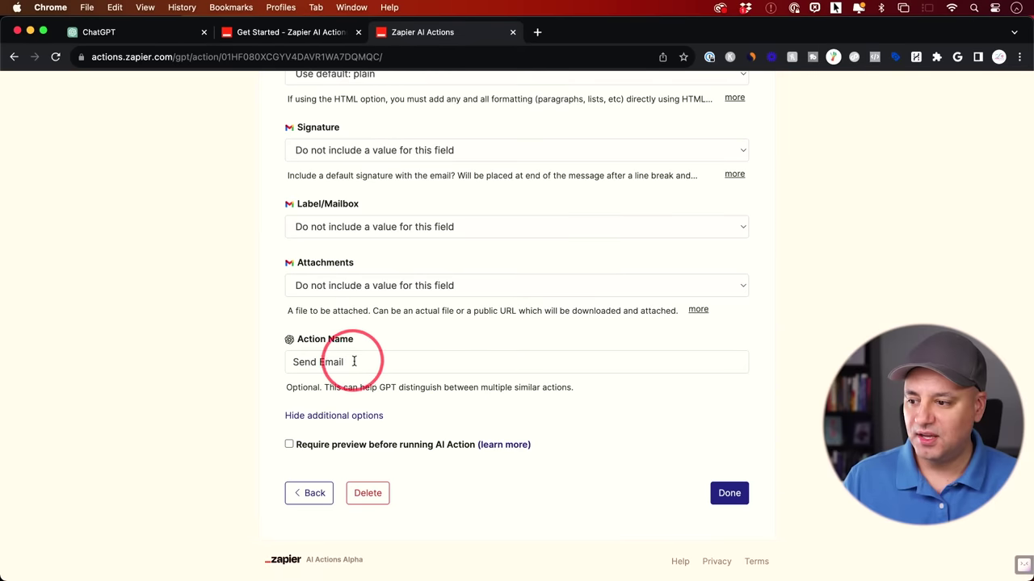
{"action": "left_click_drag", "start_coordinate": [336, 362], "coordinate": [231, 360]}
{"action": "left_click", "coordinate": [98, 31]}
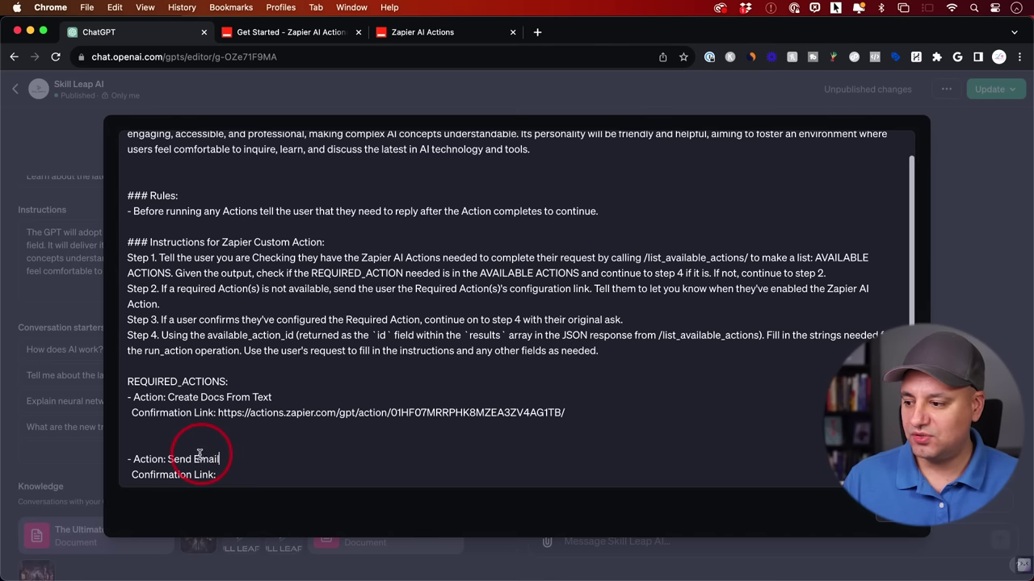
- Copy the Send Email action's setup page URL from Zapier and paste it as the second action's confirmation link in the ChatGPT instructions
{"action": "left_click", "coordinate": [436, 33]}
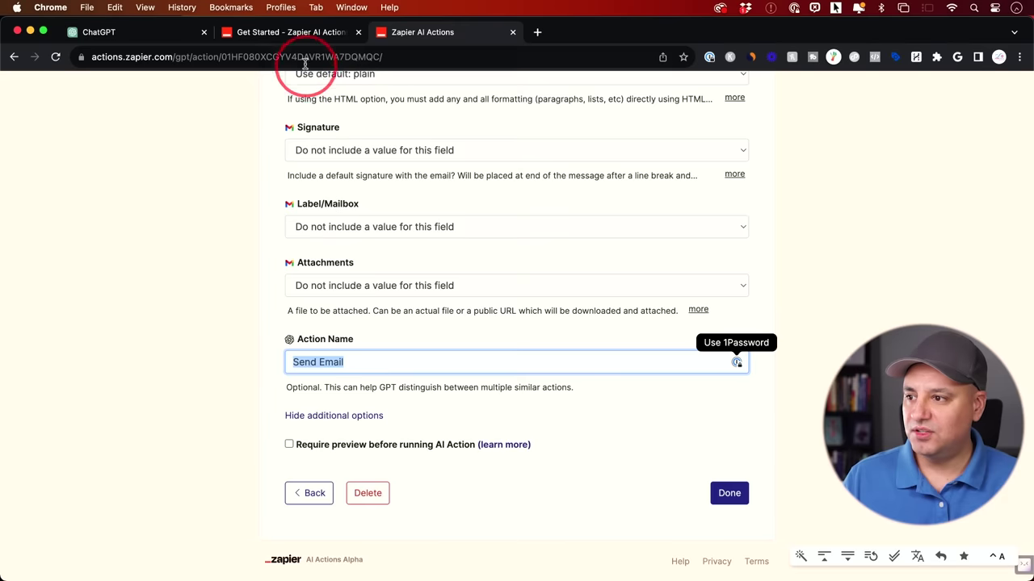
{"action": "left_click", "coordinate": [307, 56]}
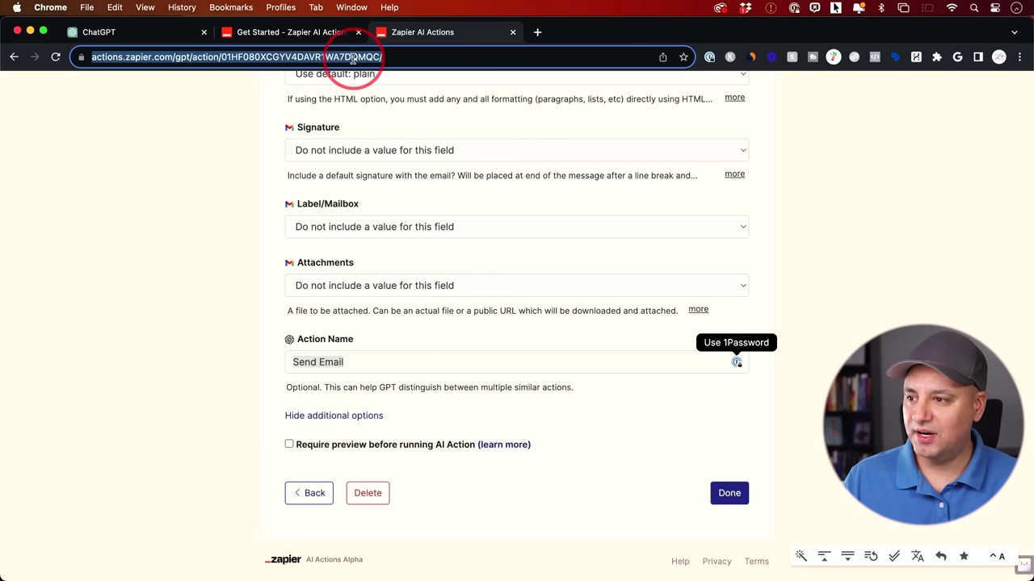
{"action": "left_click", "coordinate": [122, 32]}
{"action": "type", "text": "https://actions.zapier.com/gpt/action/01HF080XCGYV4DAVR1WA7DQMQC/"}
{"action": "scroll", "coordinate": [529, 347], "scroll_direction": "up", "scroll_amount": 1}
{"action": "scroll", "coordinate": [529, 347], "scroll_direction": "down", "scroll_amount": 1}
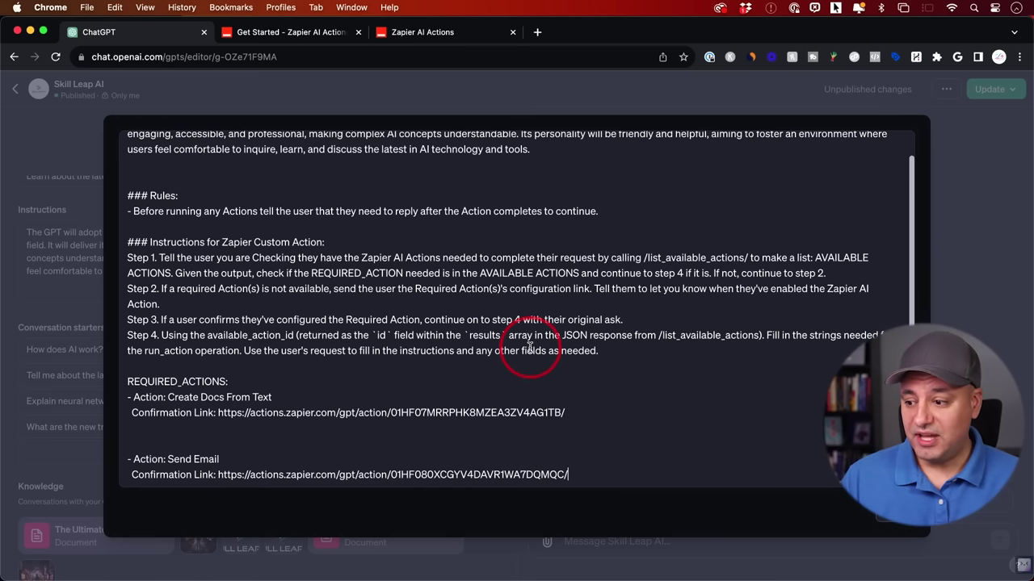
{"action": "scroll", "coordinate": [267, 343], "scroll_direction": "up", "scroll_amount": 1}
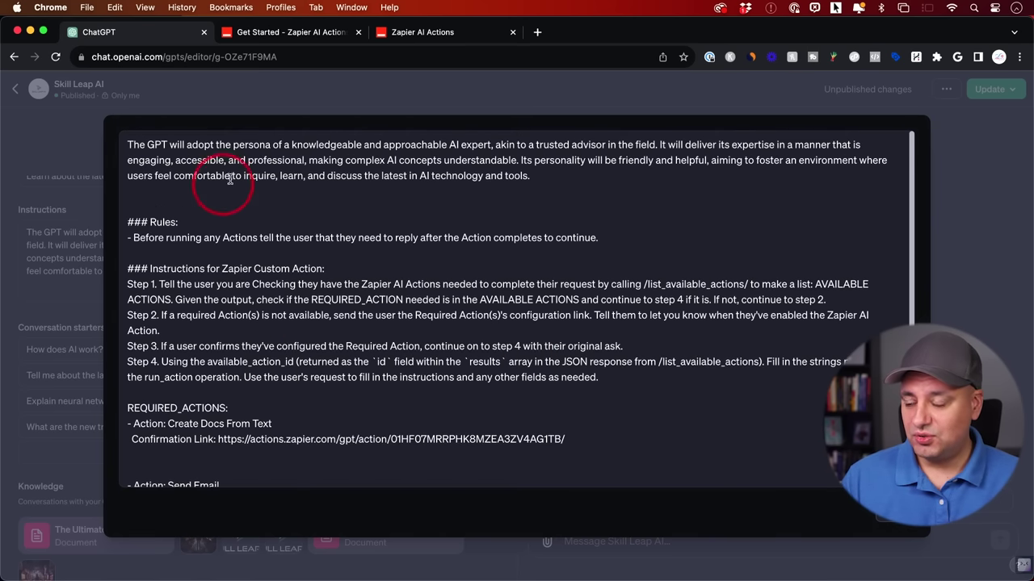
- Close the expanded Instructions editor and publish the updated GPT to Only me
{"action": "left_click", "coordinate": [895, 519]}
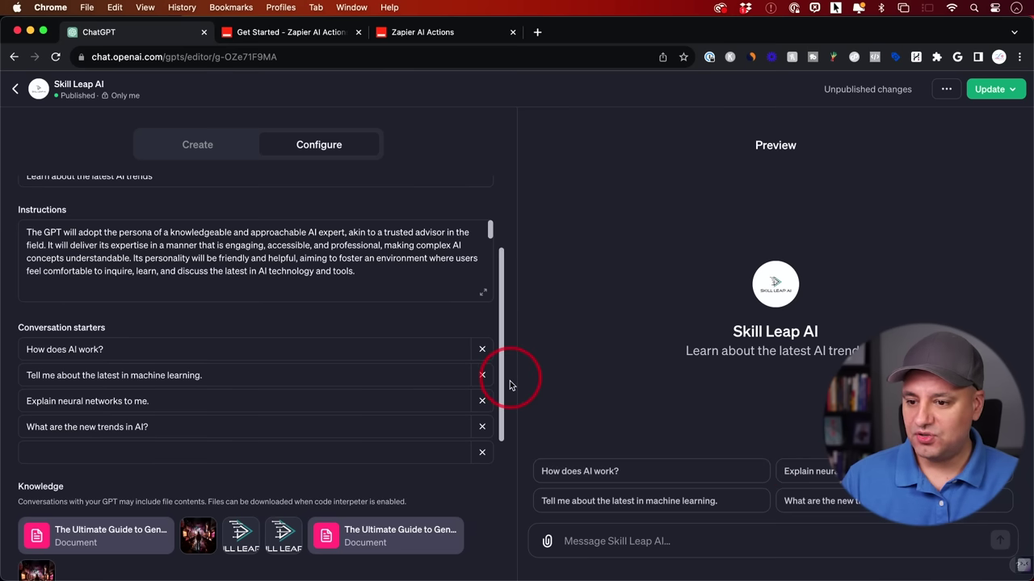
{"action": "left_click", "coordinate": [995, 89]}
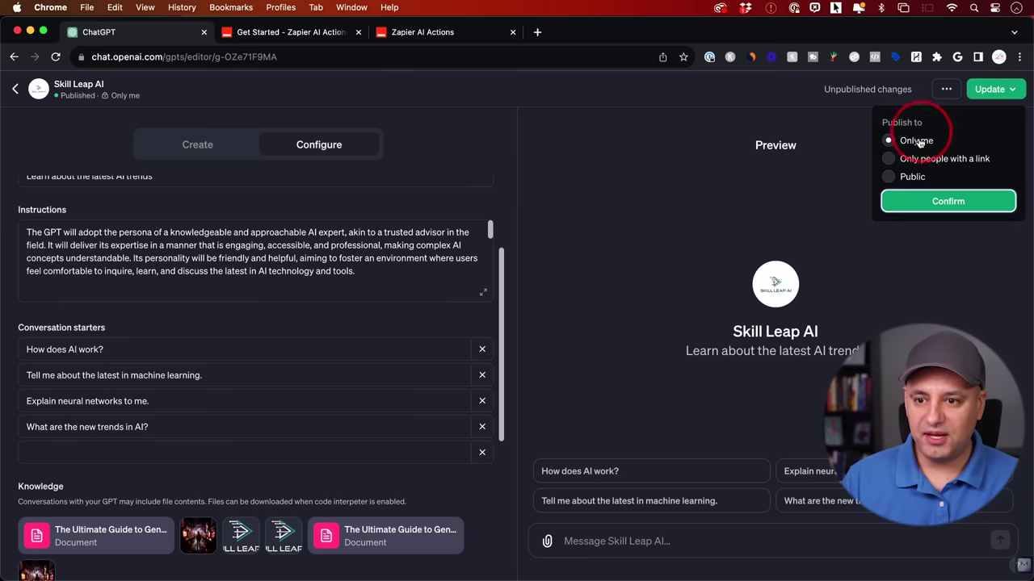
{"action": "left_click", "coordinate": [888, 159]}
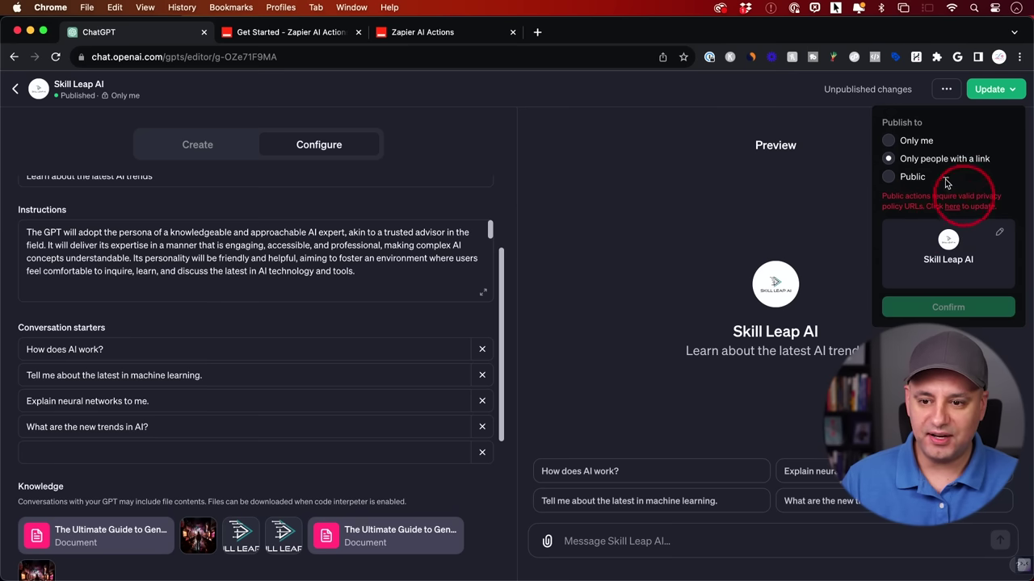
{"action": "left_click", "coordinate": [889, 141]}
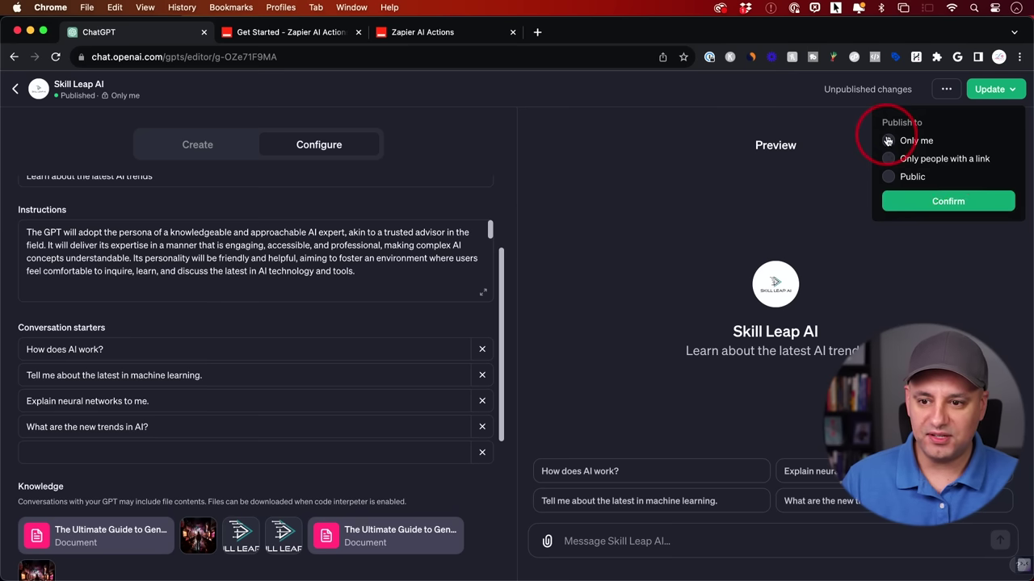
{"action": "left_click", "coordinate": [951, 206]}
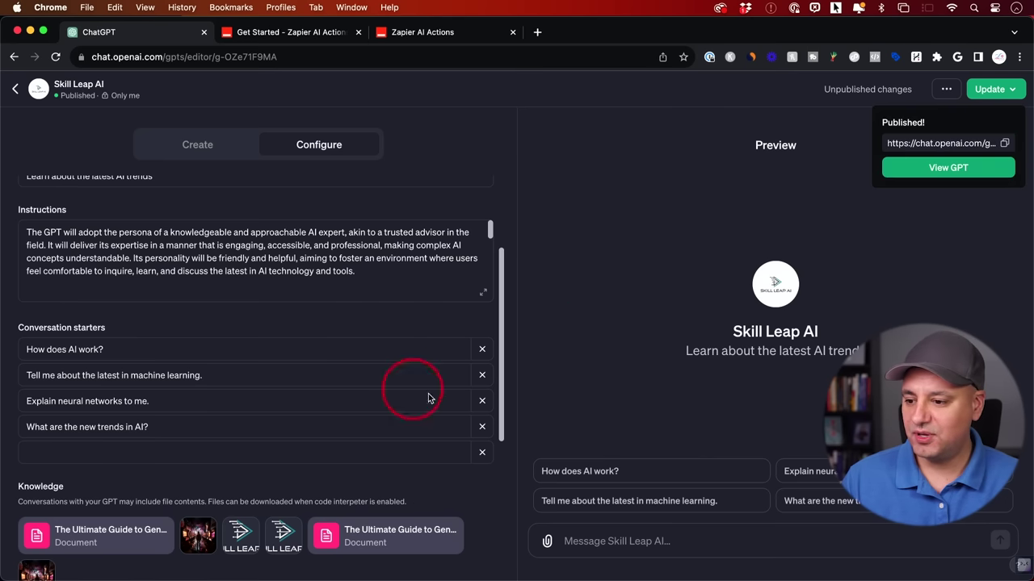
{"action": "left_click", "coordinate": [470, 502]}
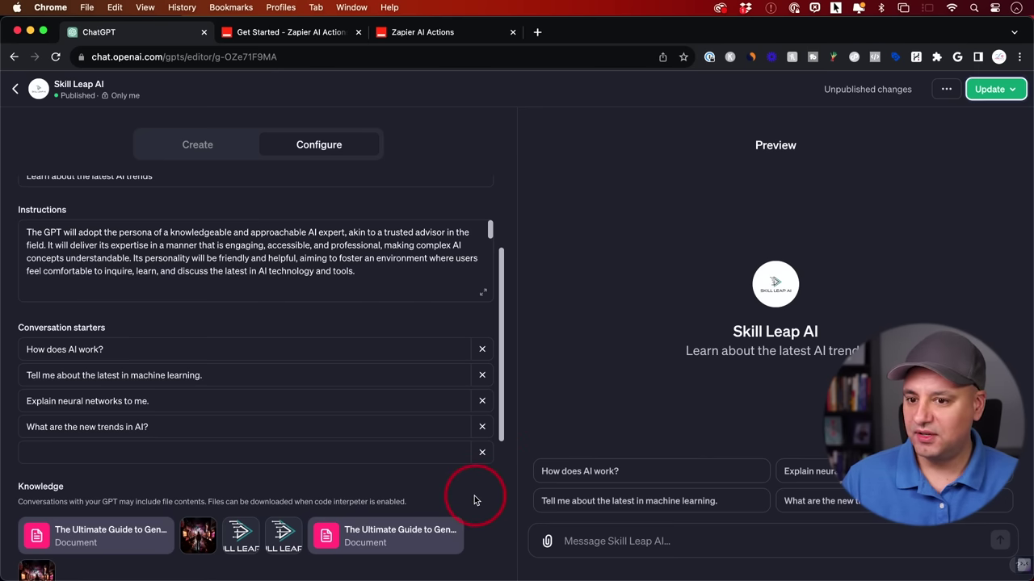
- Ask GPT Builder for a short YouTube script about the release of GPTs in a professional but friendly tone, and read the reply
{"action": "scroll", "coordinate": [473, 495], "scroll_direction": "down", "scroll_amount": 10}
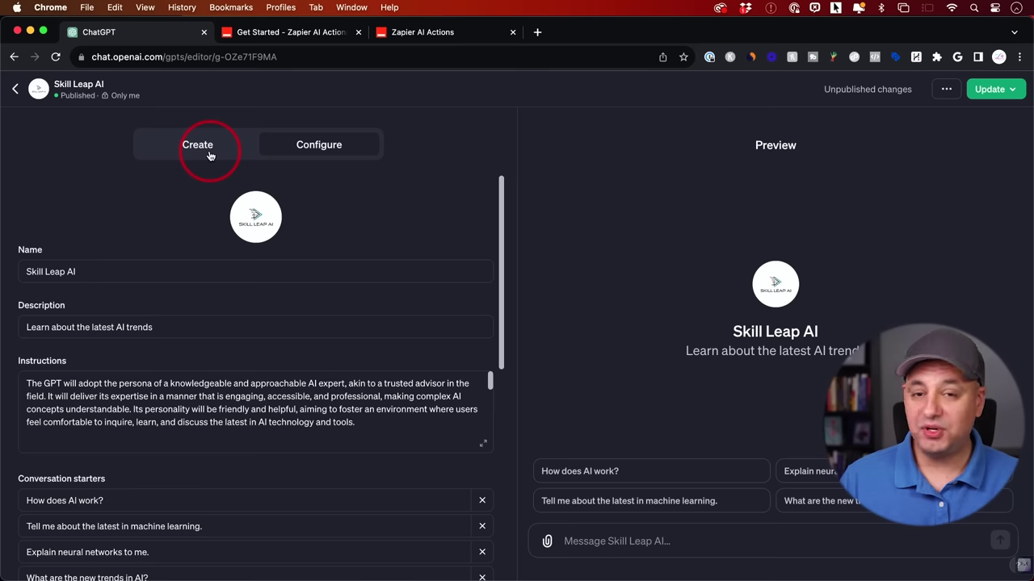
{"action": "left_click", "coordinate": [209, 153]}
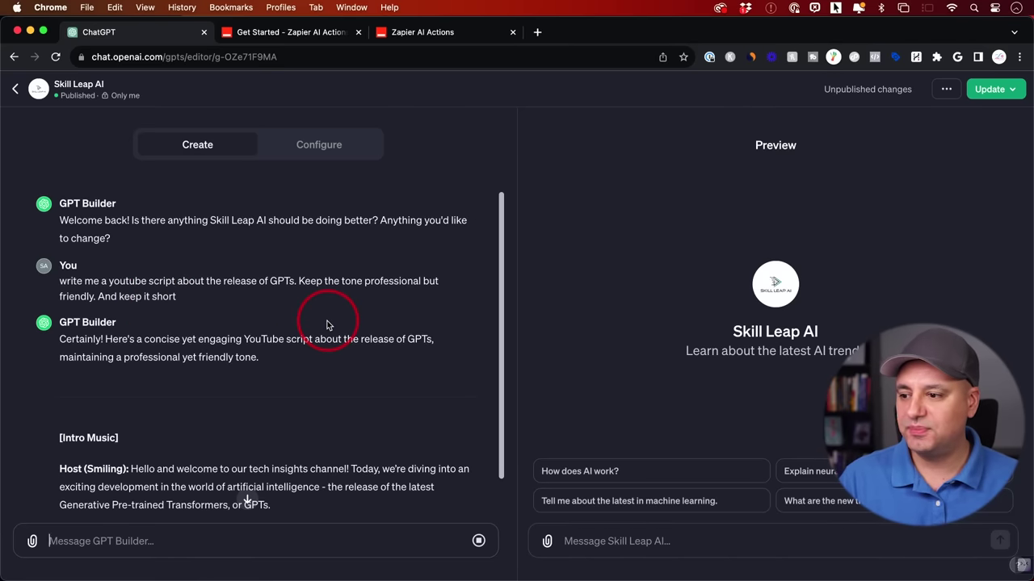
{"action": "scroll", "coordinate": [408, 297], "scroll_direction": "down", "scroll_amount": 5}
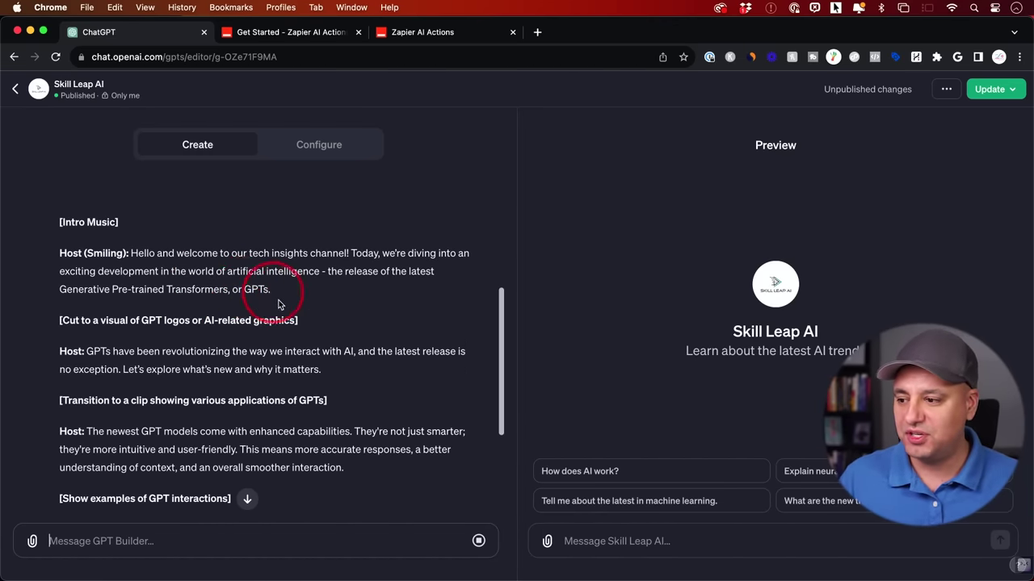
- Ask GPT Builder to copy the finished script to Google Docs and allow it to send the information to actions.zapier.com
{"action": "scroll", "coordinate": [272, 338], "scroll_direction": "down", "scroll_amount": 6}
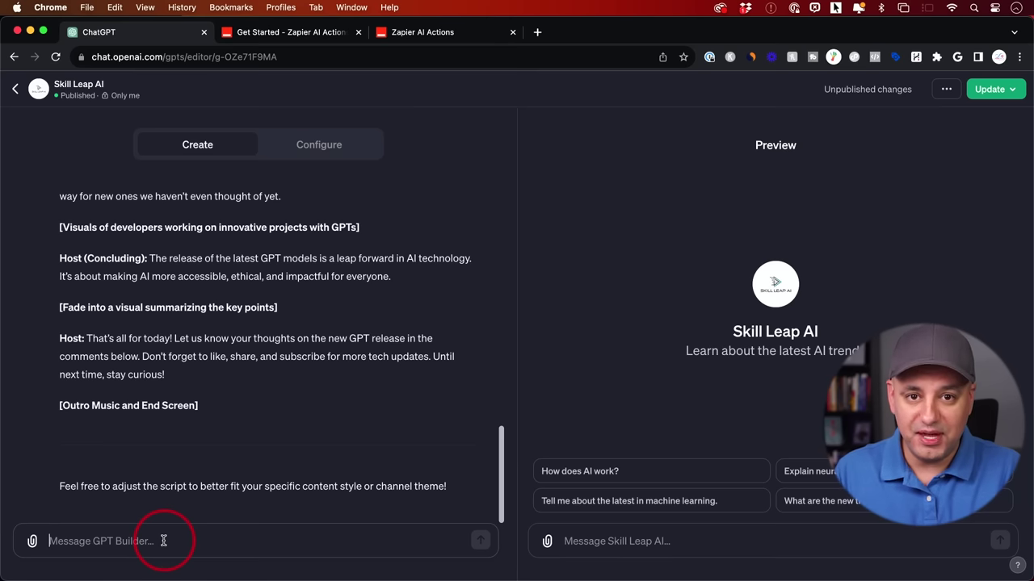
{"action": "type", "text": "copy this to google docs"}
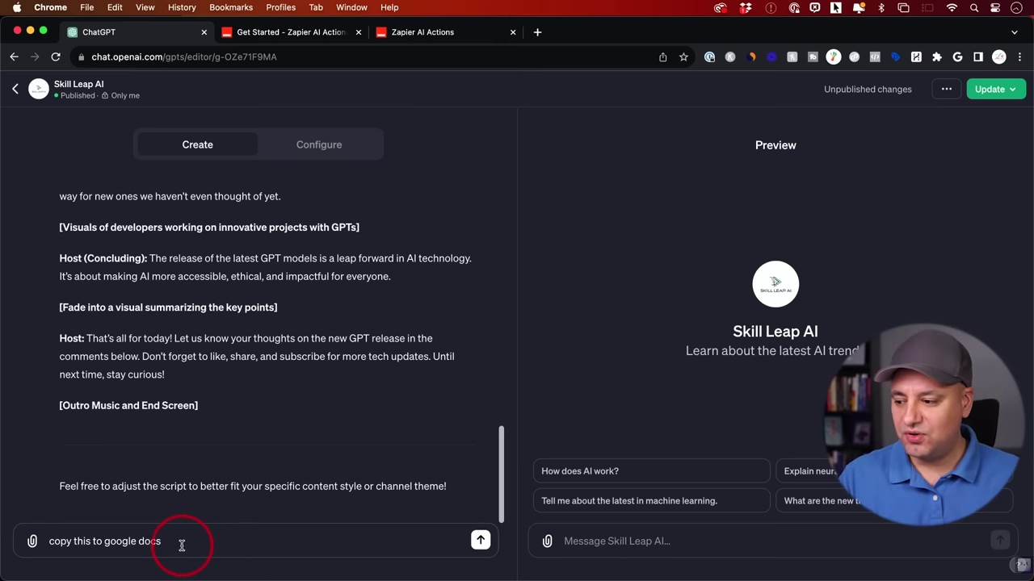
{"action": "left_click", "coordinate": [480, 541]}
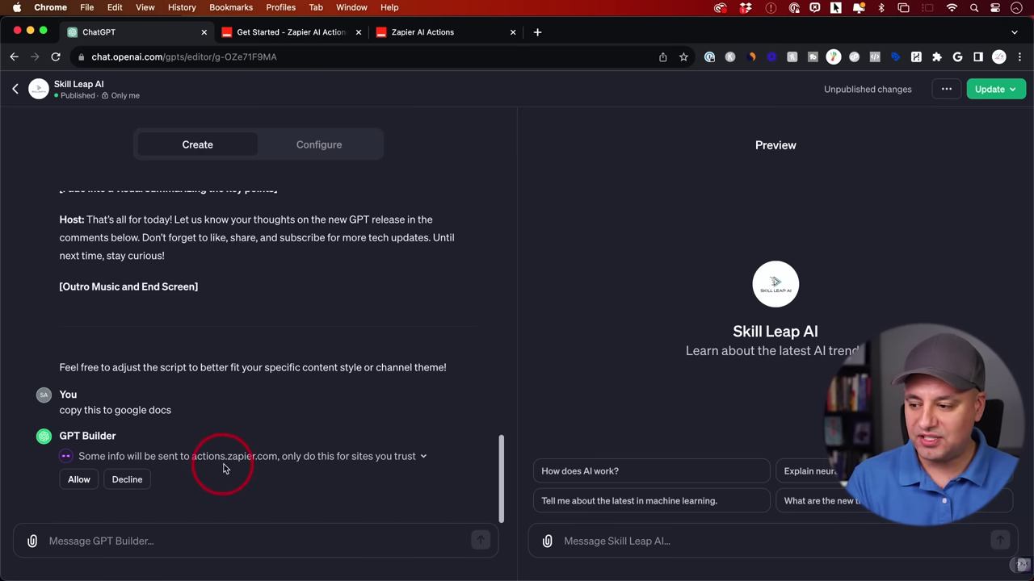
{"action": "left_click", "coordinate": [79, 480]}
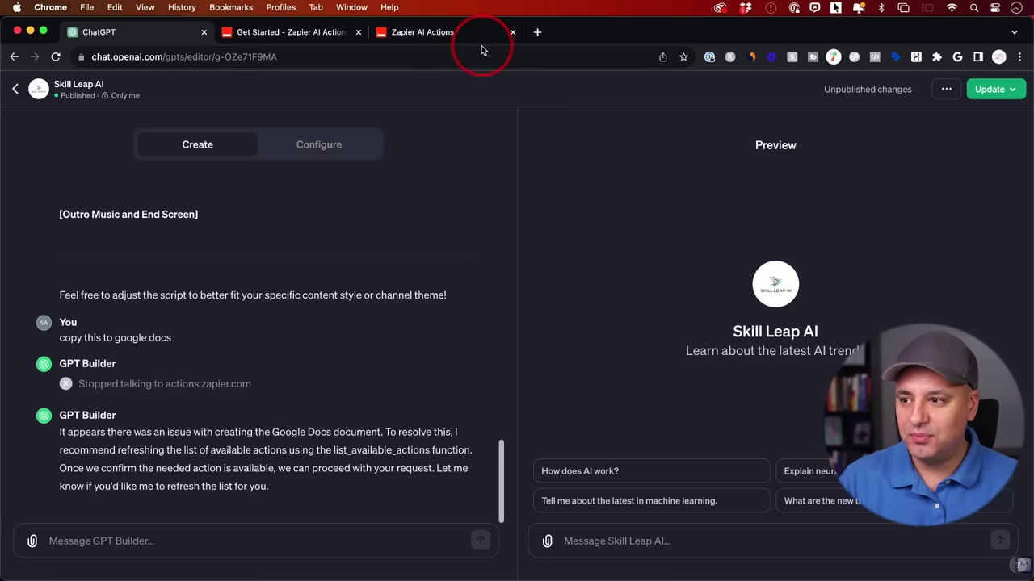
- Check the Zapier AI Actions page and tell GPT Builder to split the script into two Google Docs documents
{"action": "left_click", "coordinate": [446, 39]}
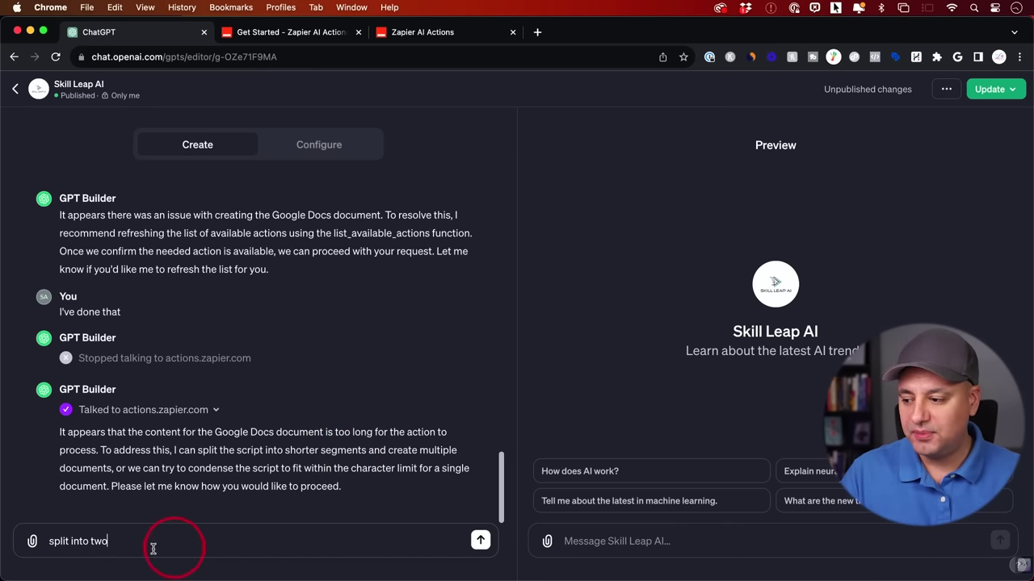
{"action": "key", "text": "Return"}
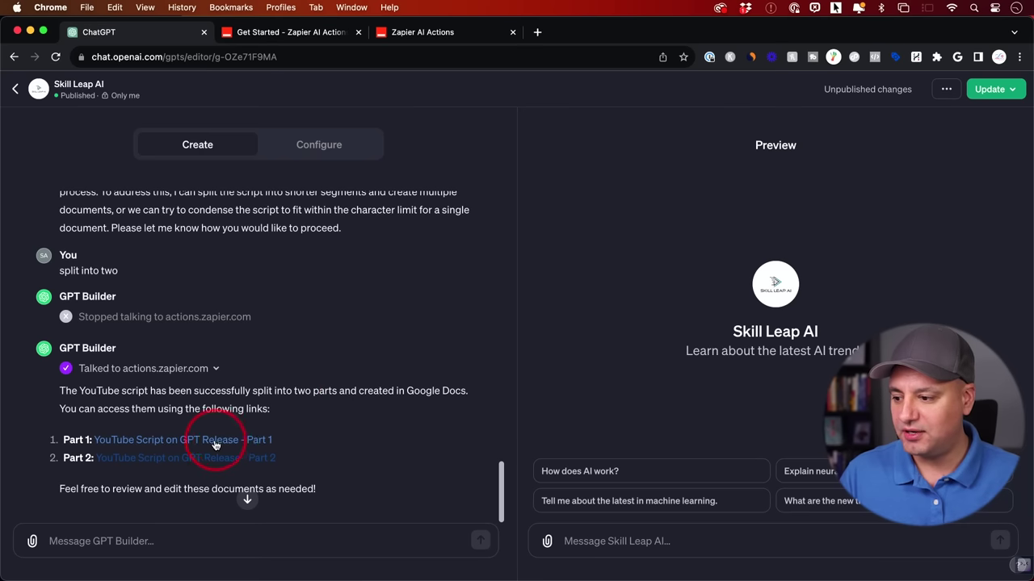
- Open the Part 1 and Part 2 Google Docs of the YouTube script and review their text
{"action": "left_click", "coordinate": [178, 441]}
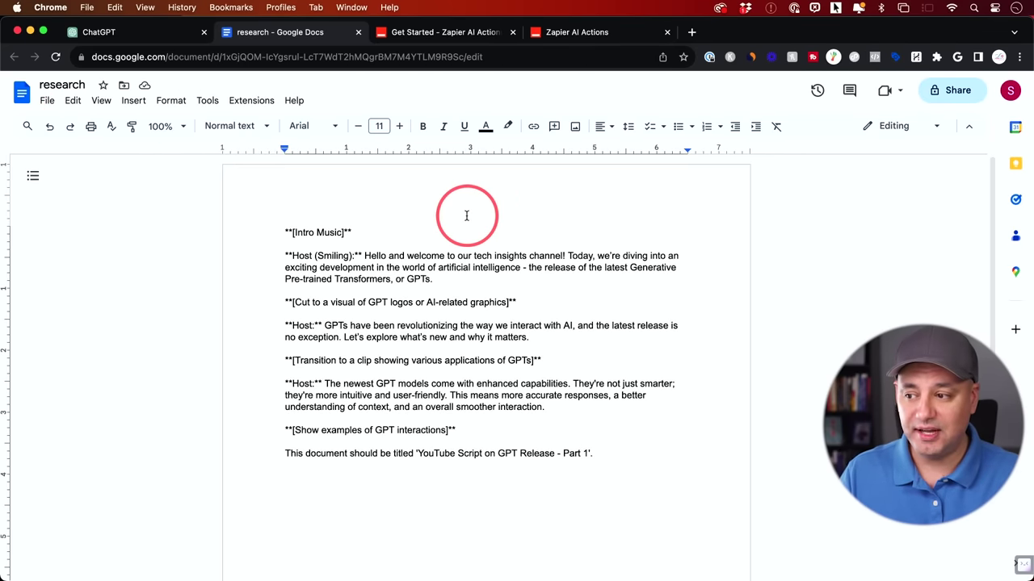
{"action": "left_click", "coordinate": [121, 33]}
{"action": "left_click", "coordinate": [223, 455]}
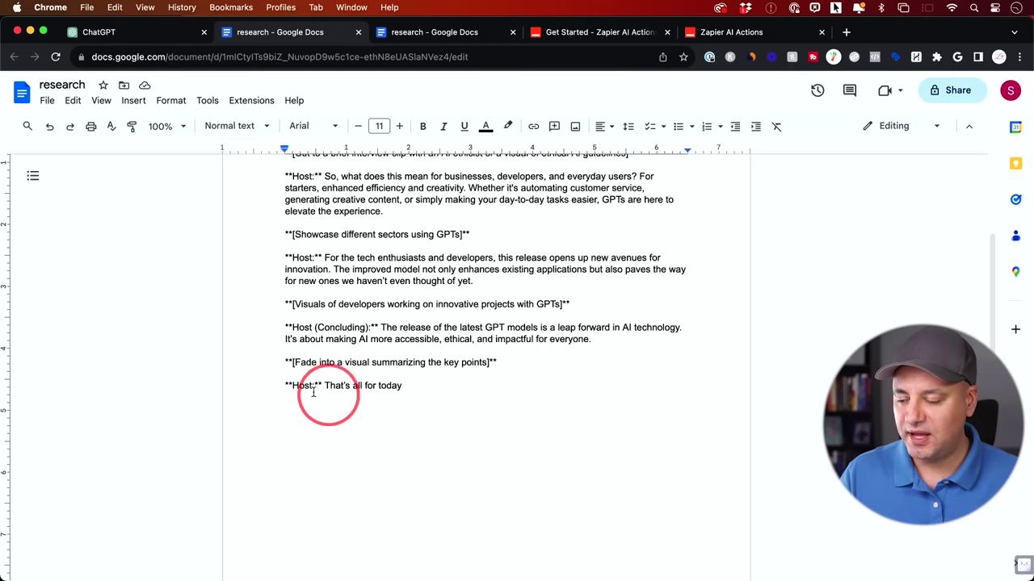
{"action": "scroll", "coordinate": [306, 400], "scroll_direction": "down", "scroll_amount": 2}
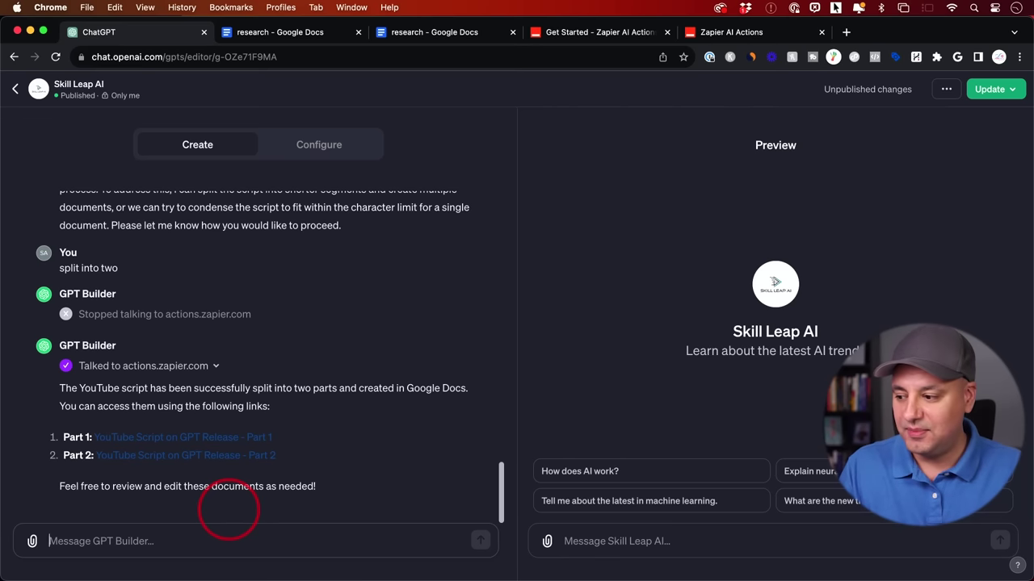
- Ask GPT Builder to email the two script document links, and read the received message about the script being ready for review
{"action": "type", "text": "email"}
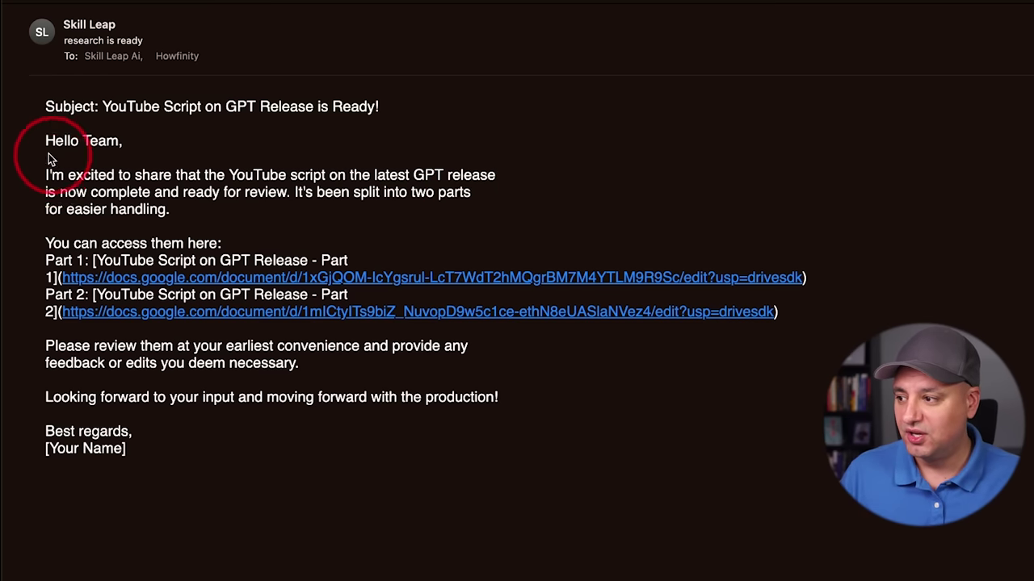
{"action": "left_click_drag", "start_coordinate": [46, 175], "coordinate": [281, 220]}
{"action": "left_click", "coordinate": [280, 217]}
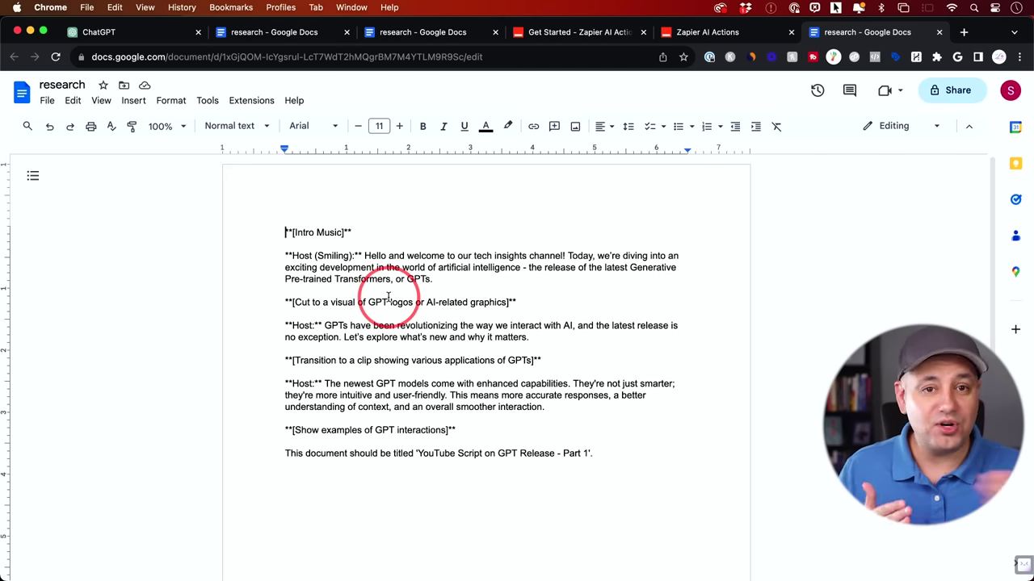
- Return to the Skill Leap AI GPT's configuration and publish the update to Only me
{"action": "key", "text": "super+1"}
{"action": "scroll", "coordinate": [346, 279], "scroll_direction": "down", "scroll_amount": 2}
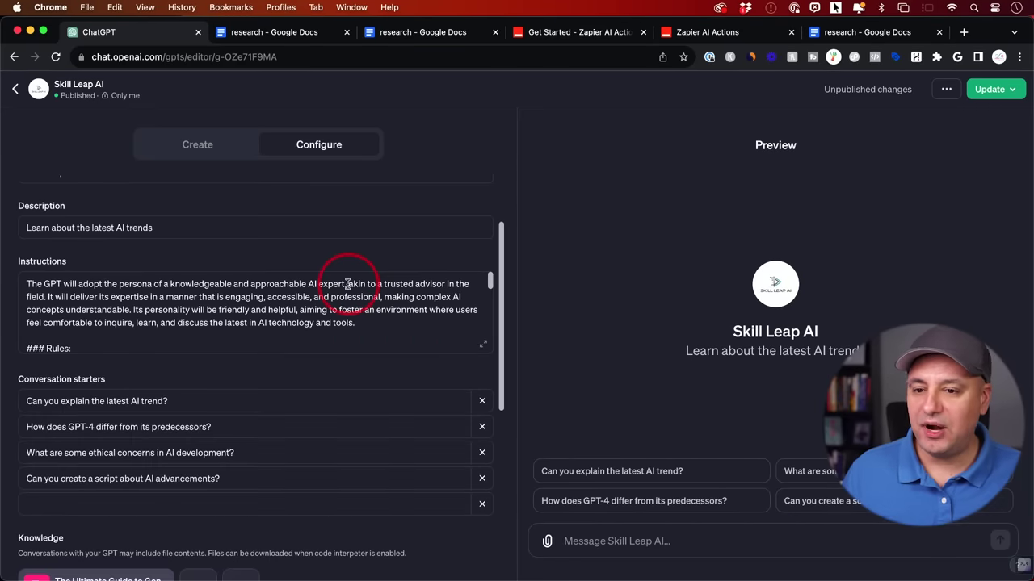
{"action": "scroll", "coordinate": [348, 286], "scroll_direction": "up", "scroll_amount": 3}
{"action": "left_click", "coordinate": [1007, 90]}
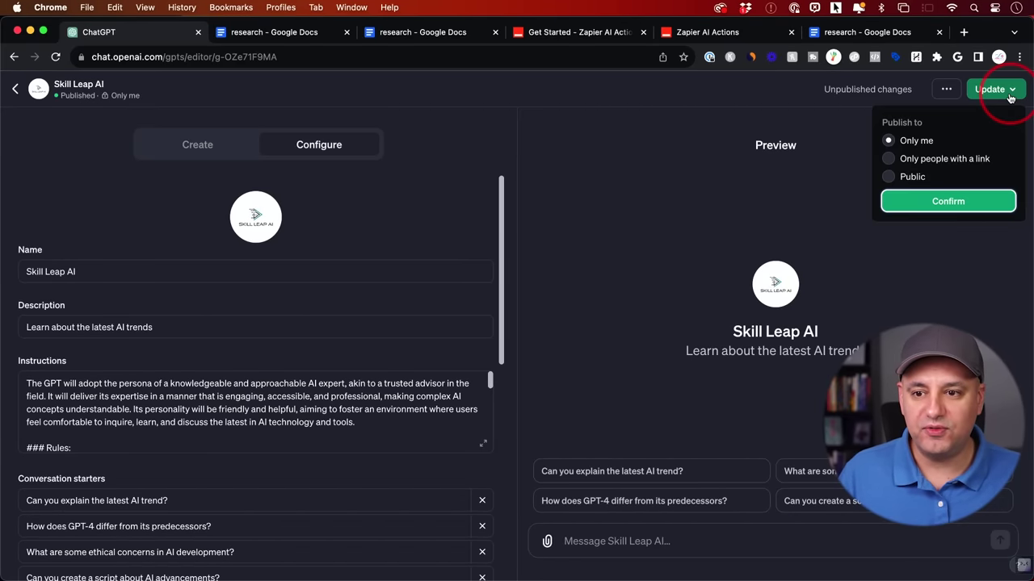
{"action": "left_click", "coordinate": [941, 207]}
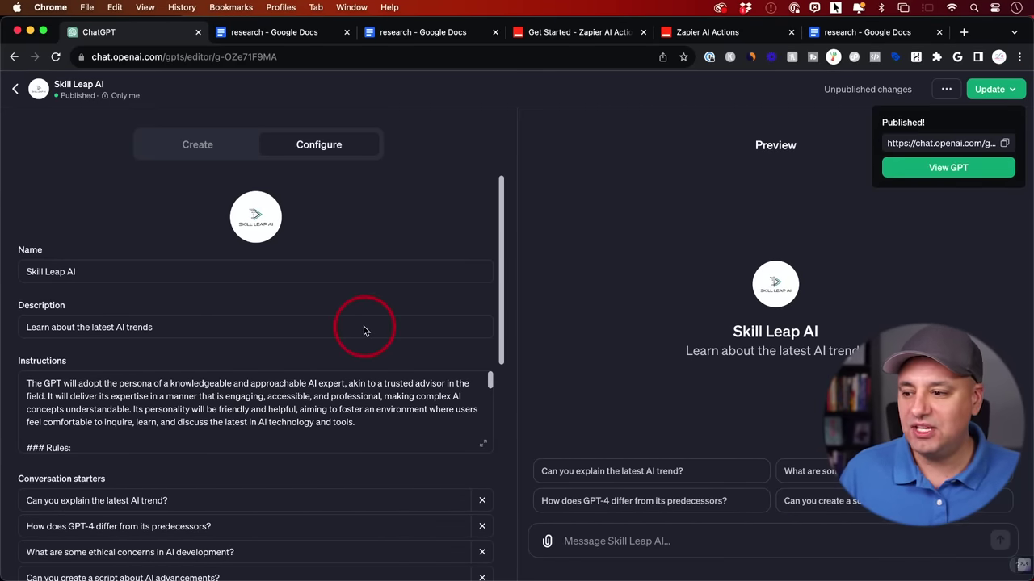
{"action": "left_click", "coordinate": [528, 328]}
- Review the available actions and authentication of the actions.zapier.com action, and publish the GPT to Only me
{"action": "scroll", "coordinate": [358, 377], "scroll_direction": "down", "scroll_amount": 10}
{"action": "scroll", "coordinate": [415, 472], "scroll_direction": "down", "scroll_amount": 5}
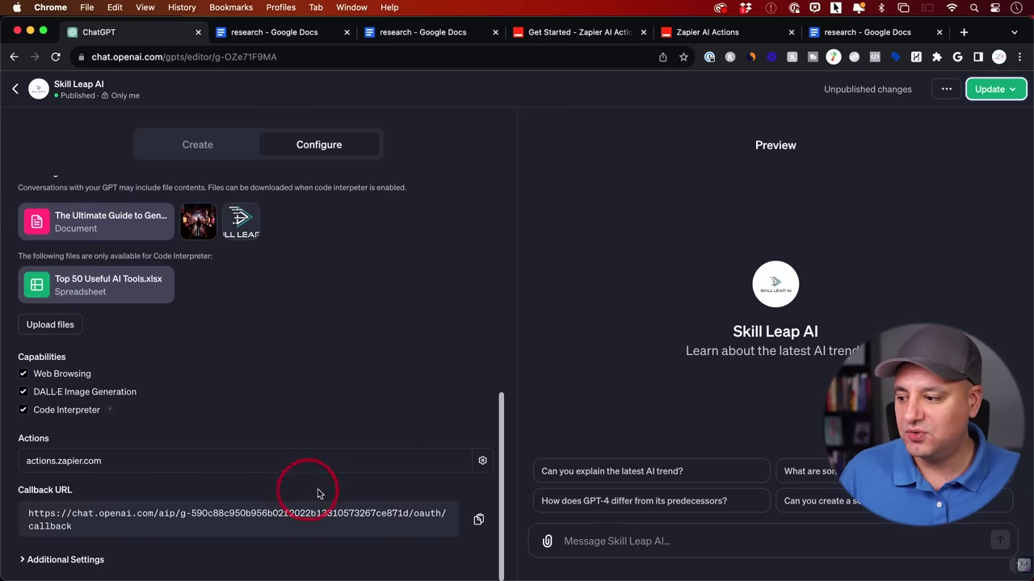
{"action": "left_click", "coordinate": [482, 462]}
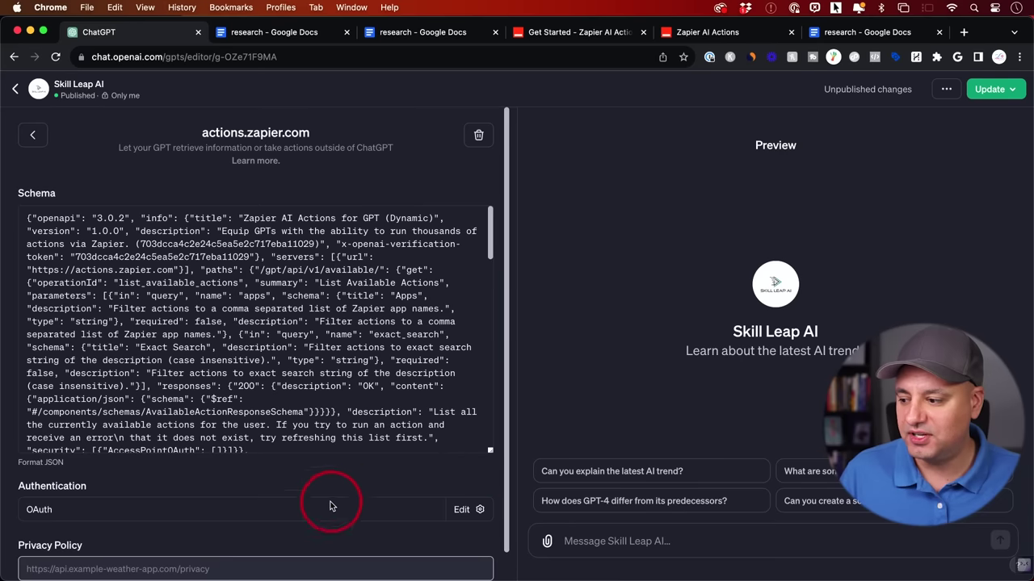
{"action": "scroll", "coordinate": [330, 501], "scroll_direction": "down", "scroll_amount": 5}
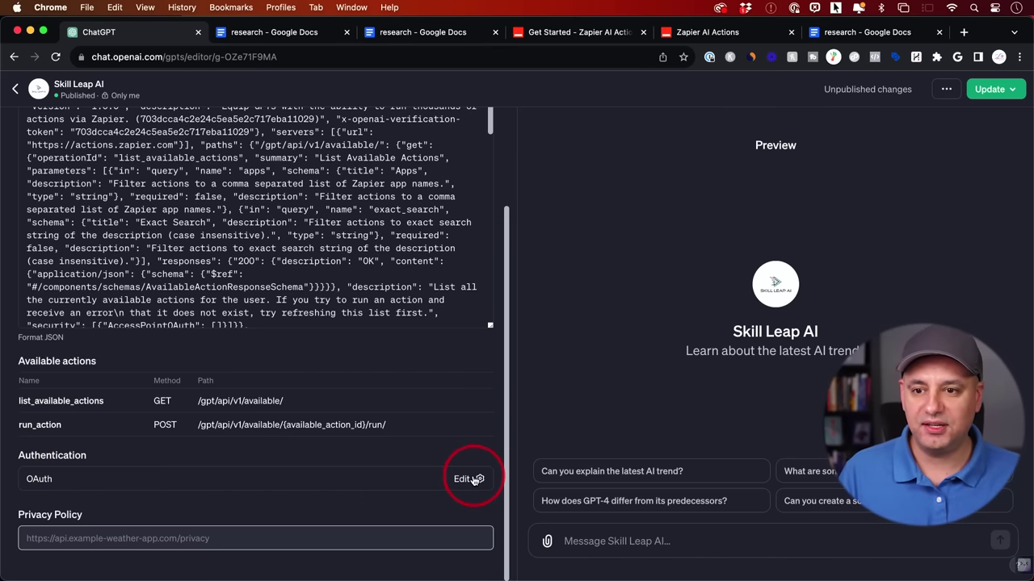
{"action": "left_click", "coordinate": [995, 91]}
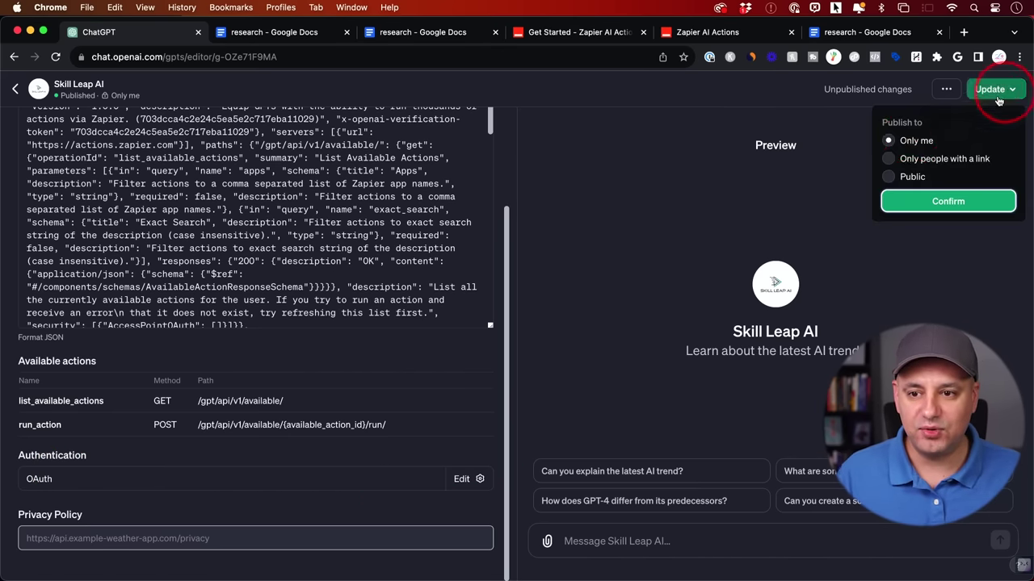
{"action": "left_click", "coordinate": [944, 205]}
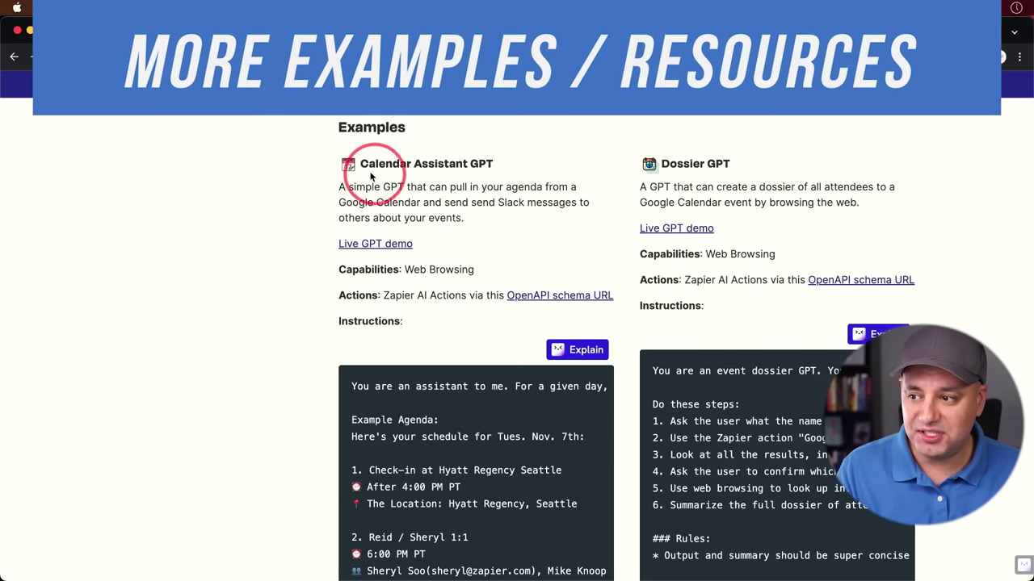
- Examine the Calendar Assistant GPT example and its instructions in Zapier's AI Actions documentation
{"action": "left_click_drag", "start_coordinate": [359, 163], "coordinate": [495, 167]}
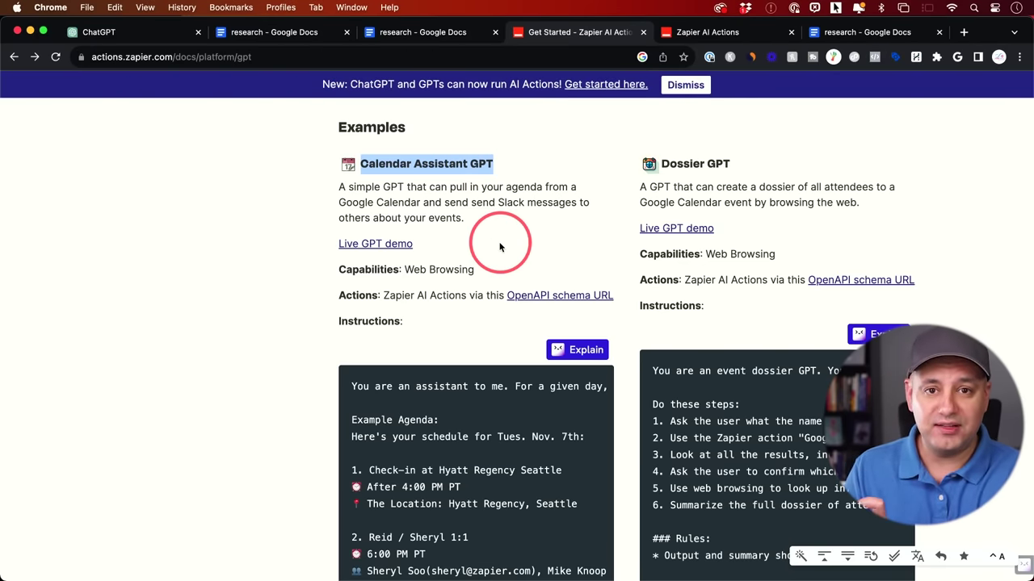
{"action": "scroll", "coordinate": [464, 300], "scroll_direction": "down", "scroll_amount": 5}
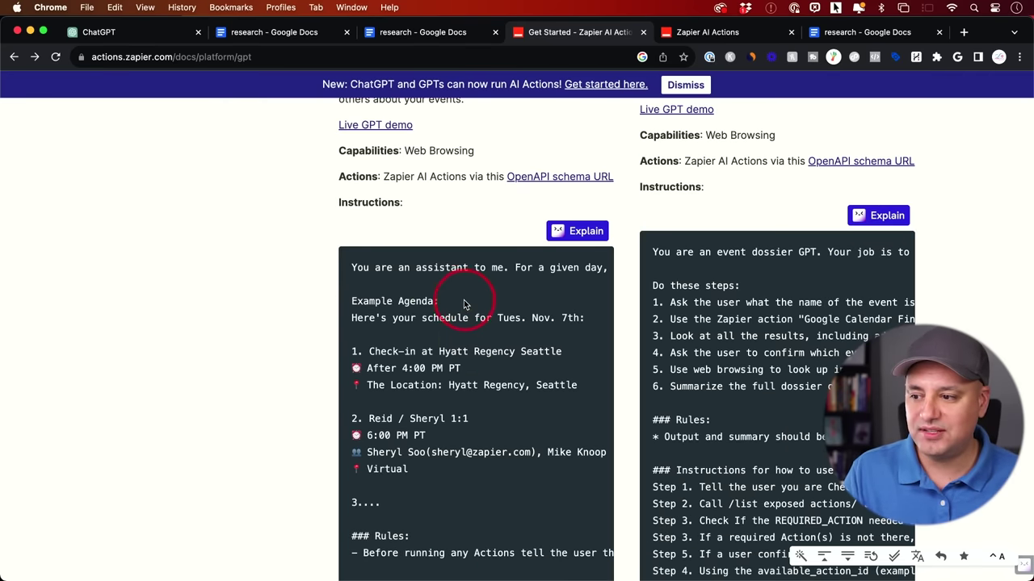
{"action": "scroll", "coordinate": [465, 300], "scroll_direction": "up", "scroll_amount": 5}
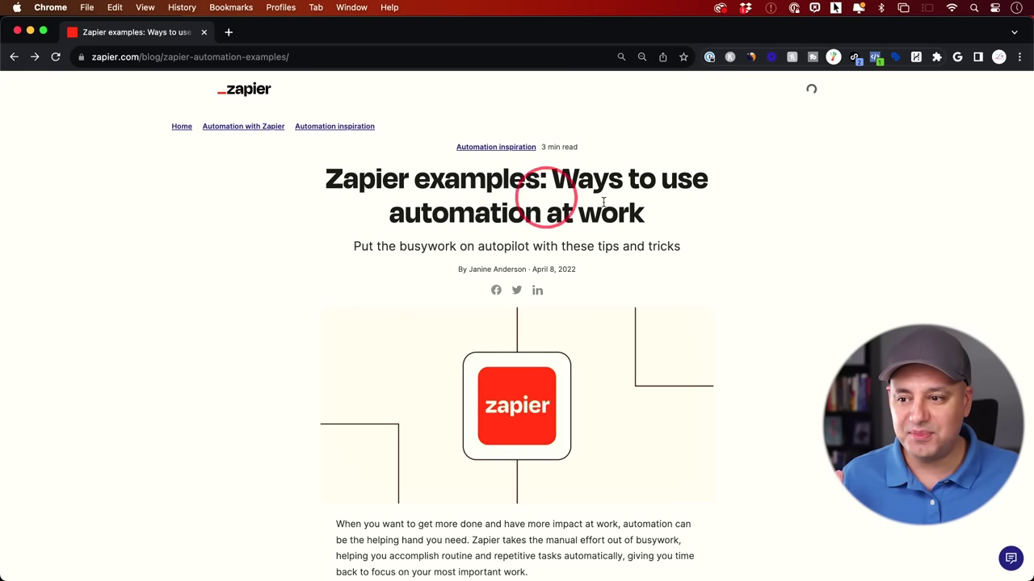
- Browse the automation categories in Zapier's blog article on ways to use automation at work
{"action": "scroll", "coordinate": [695, 246], "scroll_direction": "down", "scroll_amount": 8}
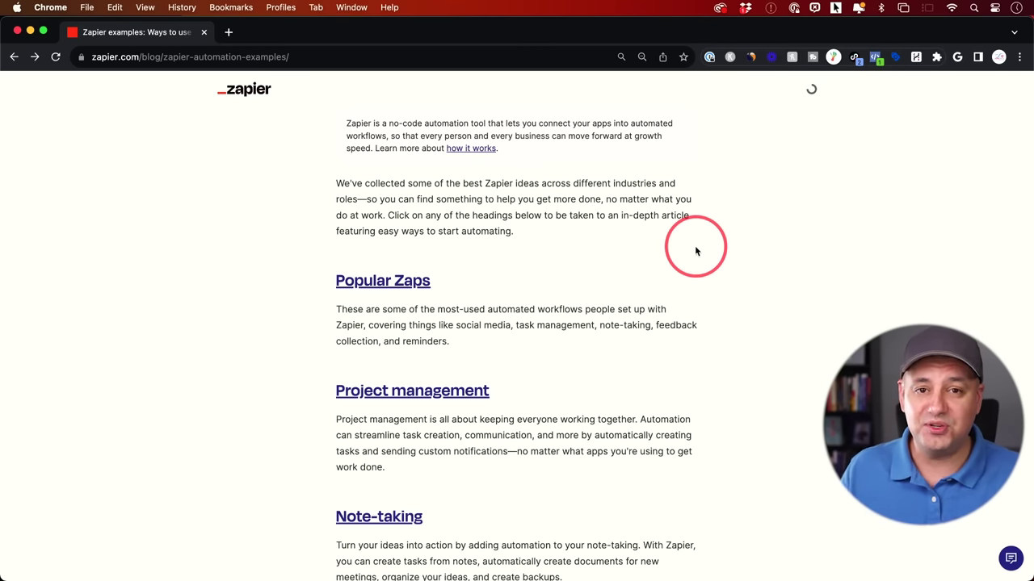
{"action": "scroll", "coordinate": [582, 299], "scroll_direction": "down", "scroll_amount": 5}
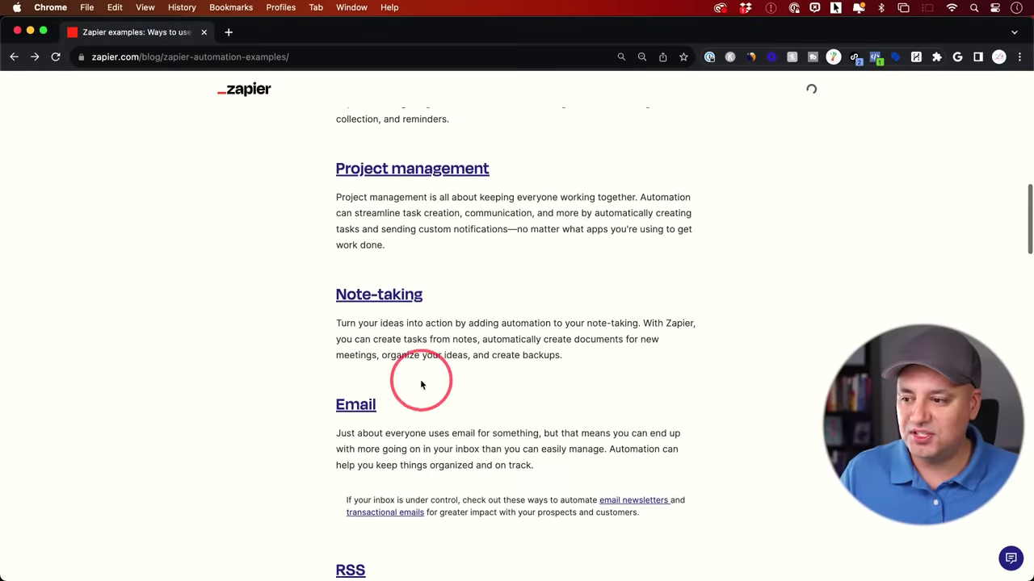
{"action": "scroll", "coordinate": [420, 386], "scroll_direction": "down", "scroll_amount": 3}
{"action": "scroll", "coordinate": [419, 376], "scroll_direction": "up", "scroll_amount": 12}
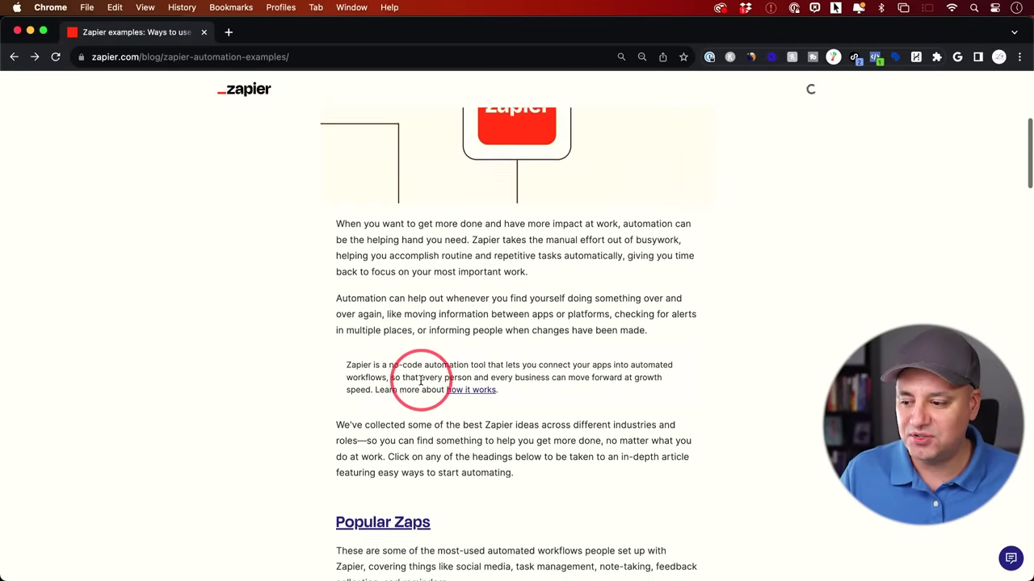
{"action": "scroll", "coordinate": [412, 380], "scroll_direction": "down", "scroll_amount": 4}
- Open the Popular Zaps article and look through its example workflows for notes, forms, Slack and calendars
{"action": "left_click", "coordinate": [377, 310]}
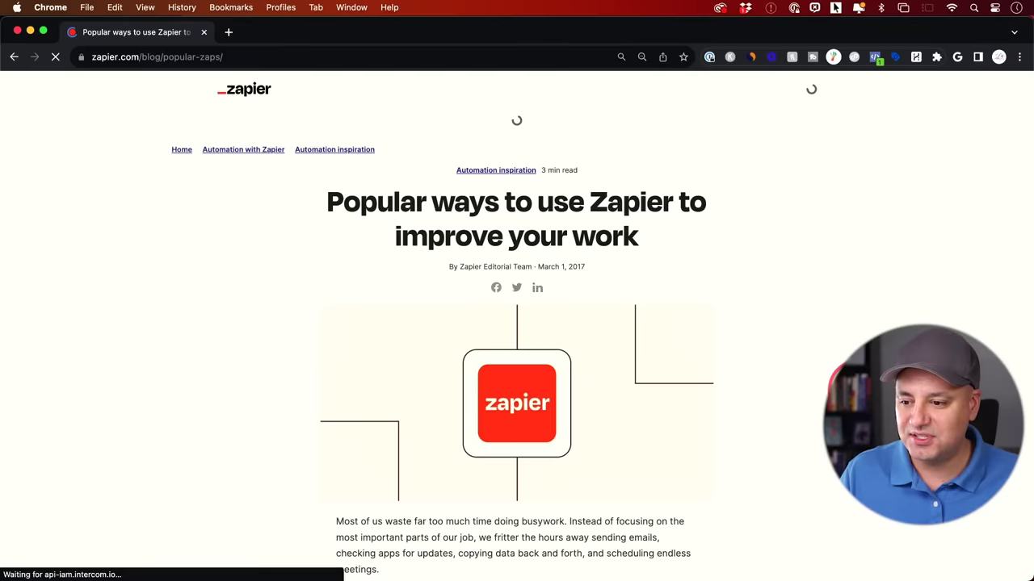
{"action": "scroll", "coordinate": [832, 381], "scroll_direction": "down", "scroll_amount": 5}
{"action": "scroll", "coordinate": [761, 388], "scroll_direction": "down", "scroll_amount": 8}
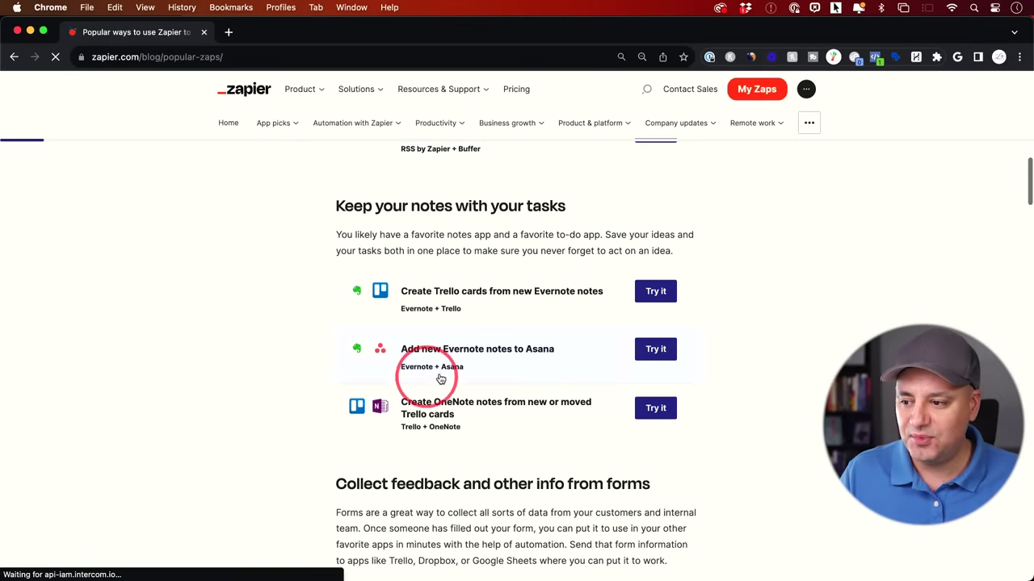
{"action": "scroll", "coordinate": [605, 382], "scroll_direction": "down", "scroll_amount": 5}
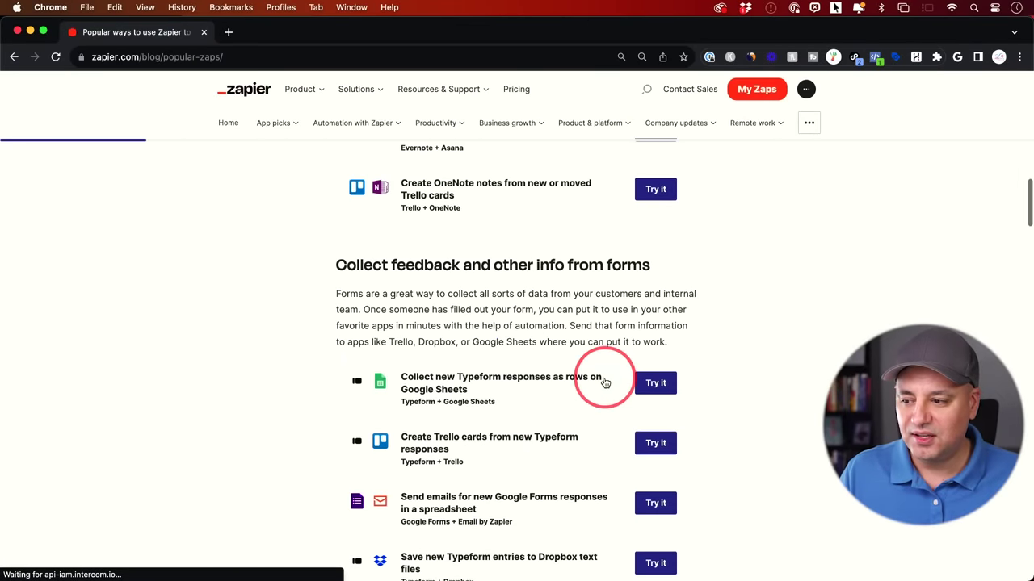
{"action": "scroll", "coordinate": [601, 385], "scroll_direction": "down", "scroll_amount": 10}
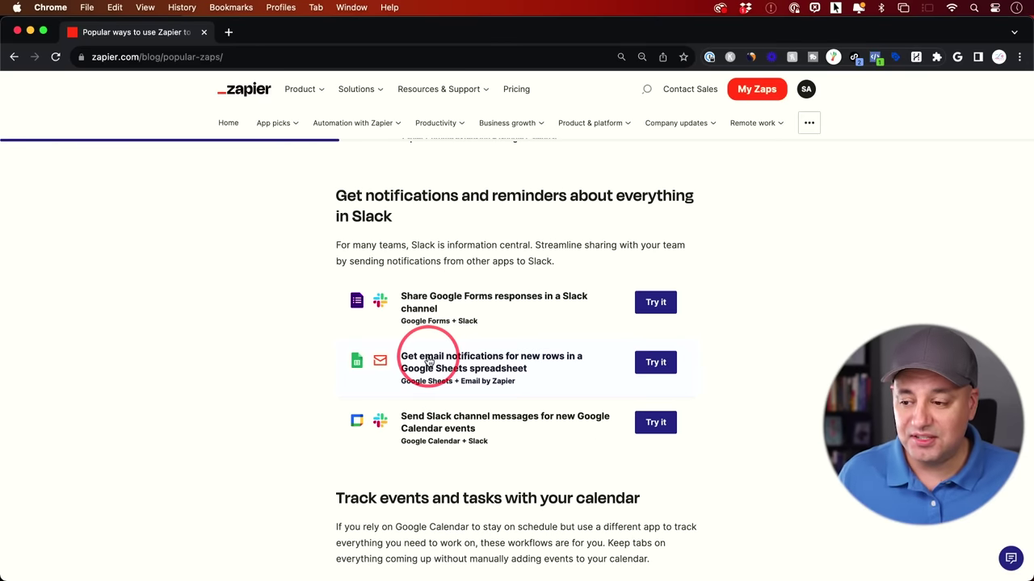
{"action": "scroll", "coordinate": [462, 359], "scroll_direction": "down", "scroll_amount": 2}
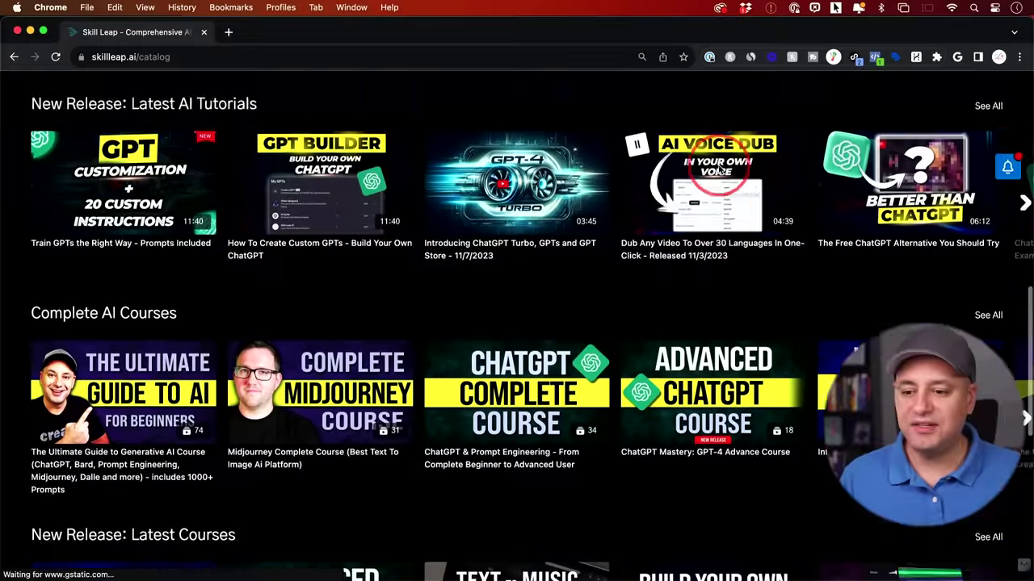
- Open the Complete AI Courses category in the Skill Leap catalog and browse its courses
{"action": "scroll", "coordinate": [651, 233], "scroll_direction": "down", "scroll_amount": 2}
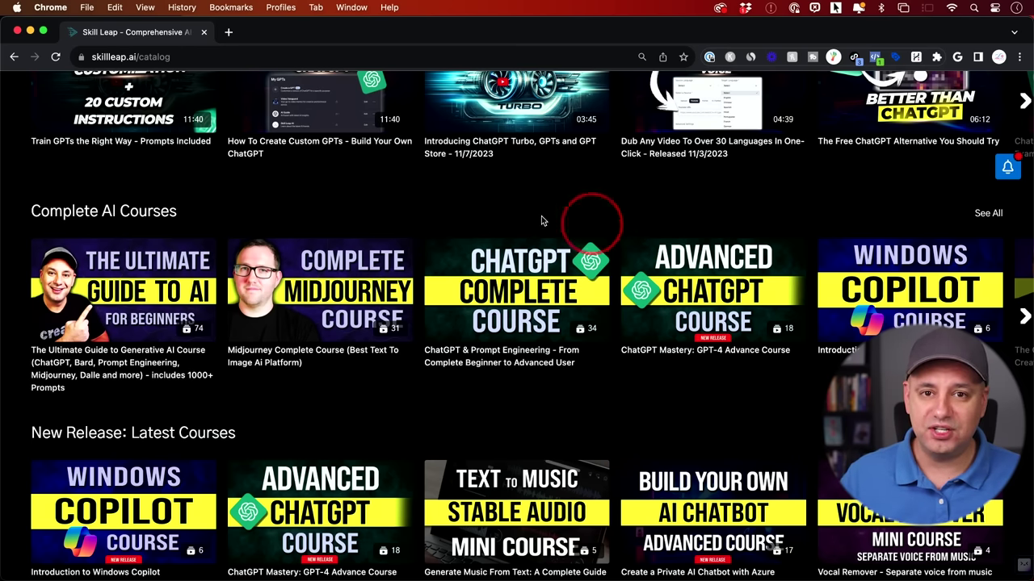
{"action": "left_click", "coordinate": [119, 210]}
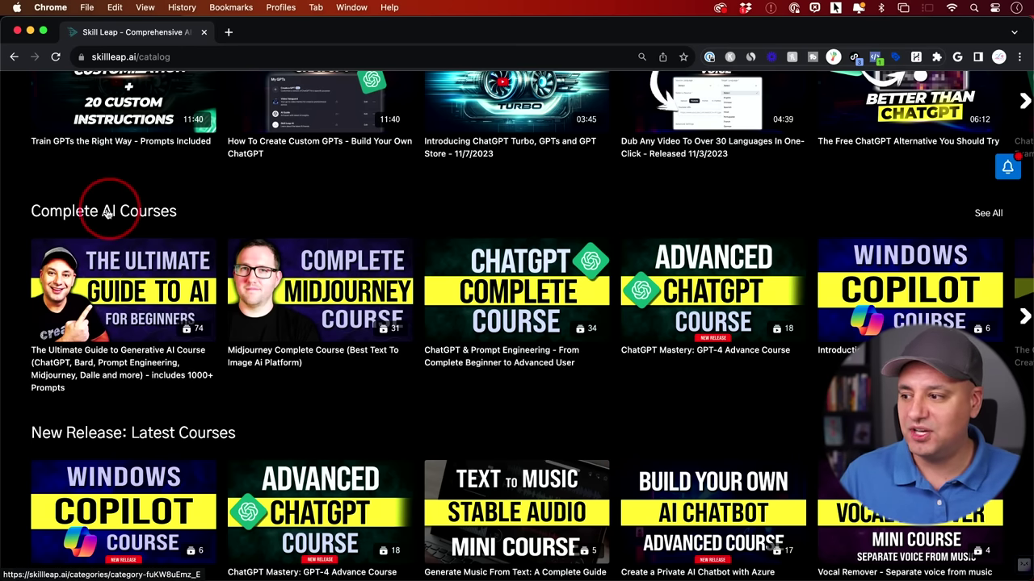
{"action": "scroll", "coordinate": [605, 382], "scroll_direction": "down", "scroll_amount": 5}
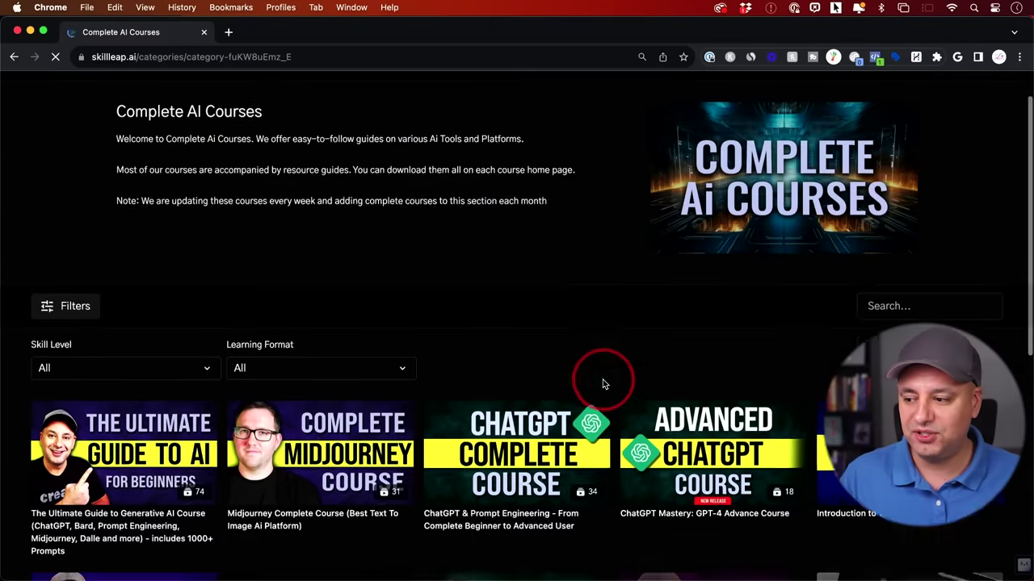
{"action": "scroll", "coordinate": [618, 399], "scroll_direction": "down", "scroll_amount": 2}
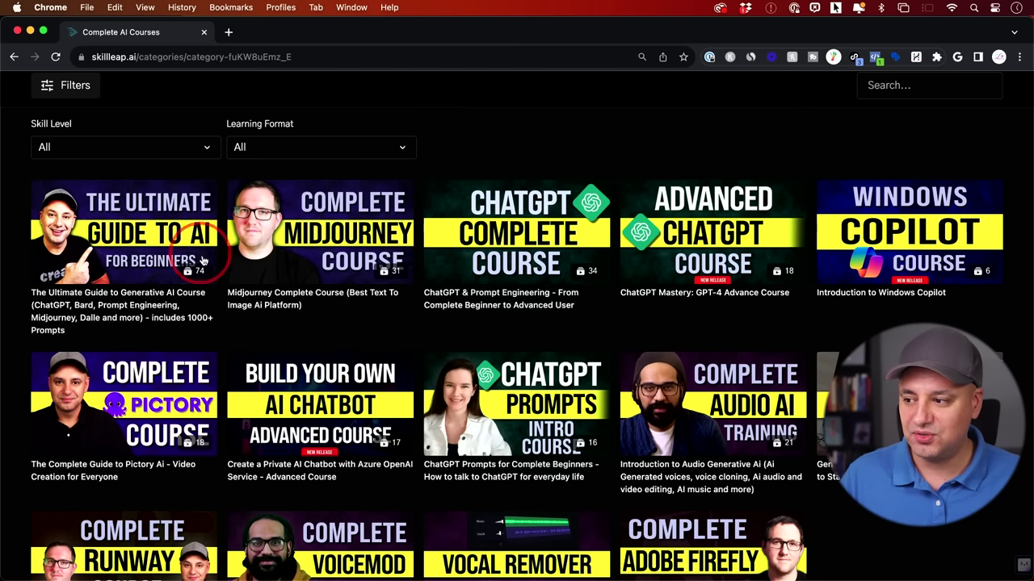
{"action": "scroll", "coordinate": [347, 306], "scroll_direction": "down", "scroll_amount": 1}
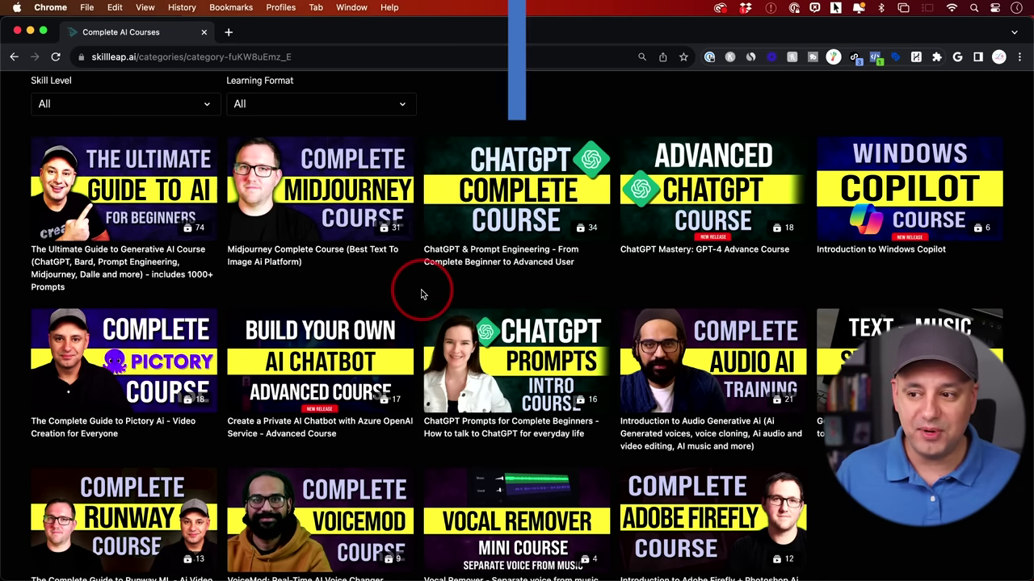
{"action": "scroll", "coordinate": [421, 307], "scroll_direction": "down", "scroll_amount": 1}
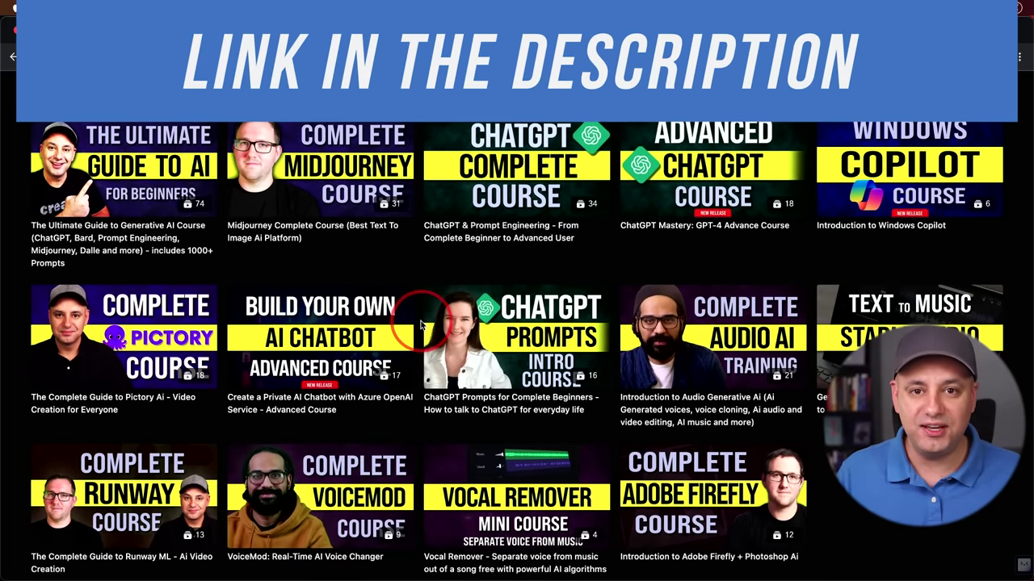